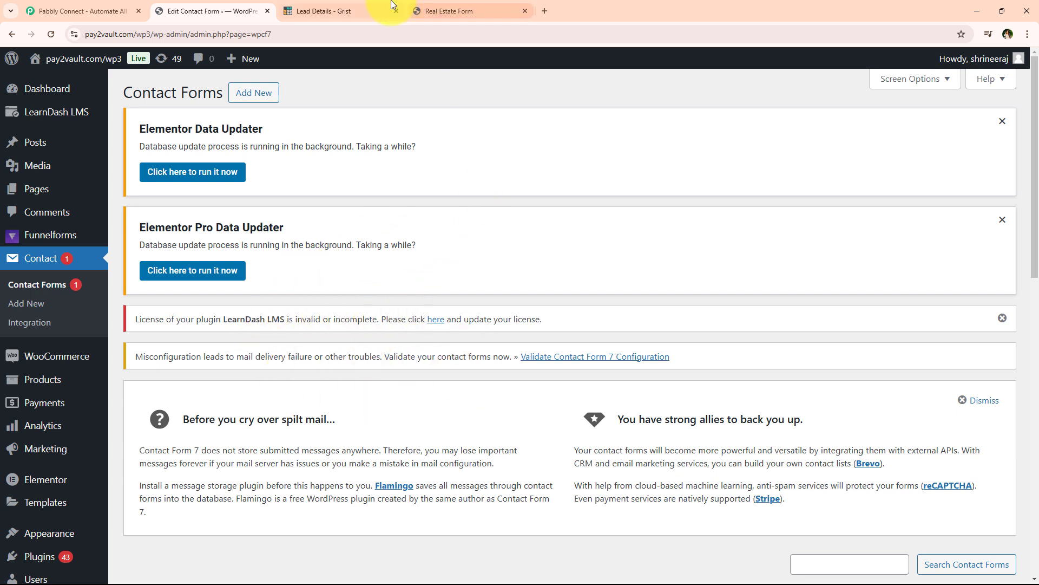
Switch to Grist's Lead Details table, which shows only the Dummy Lead row.
click(356, 6)
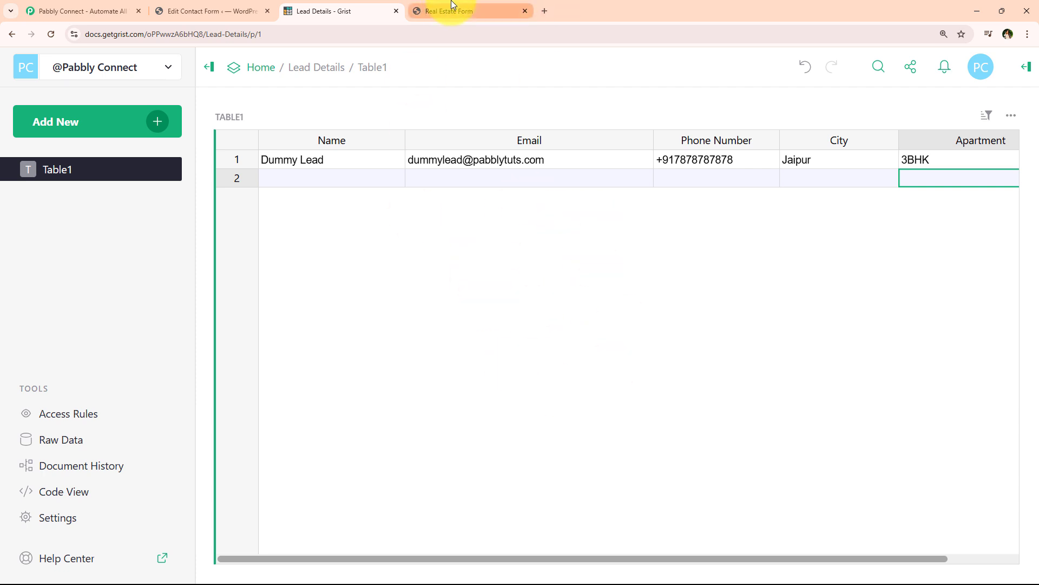
Submit the filled-in Real Estate Form enquiry for a 2 BHK in Mumbai.
click(453, 10)
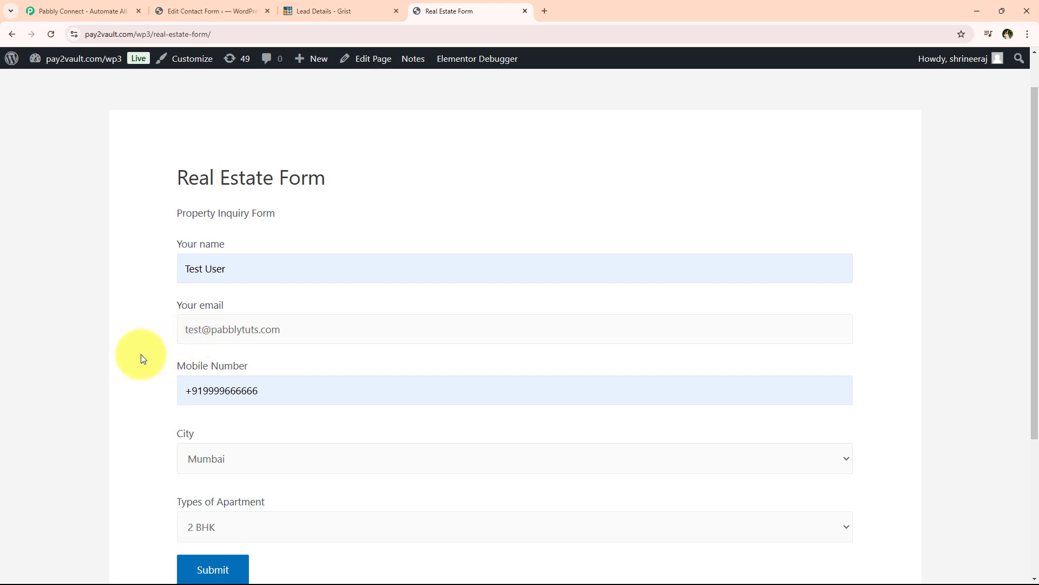
scroll(338, 327, down, 1)
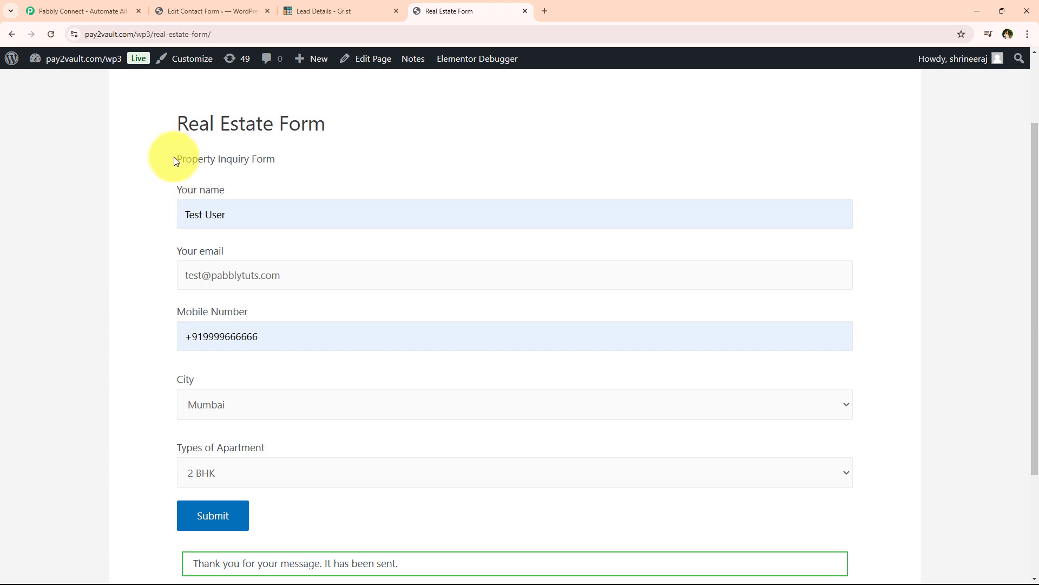
drag(255, 160, 279, 164)
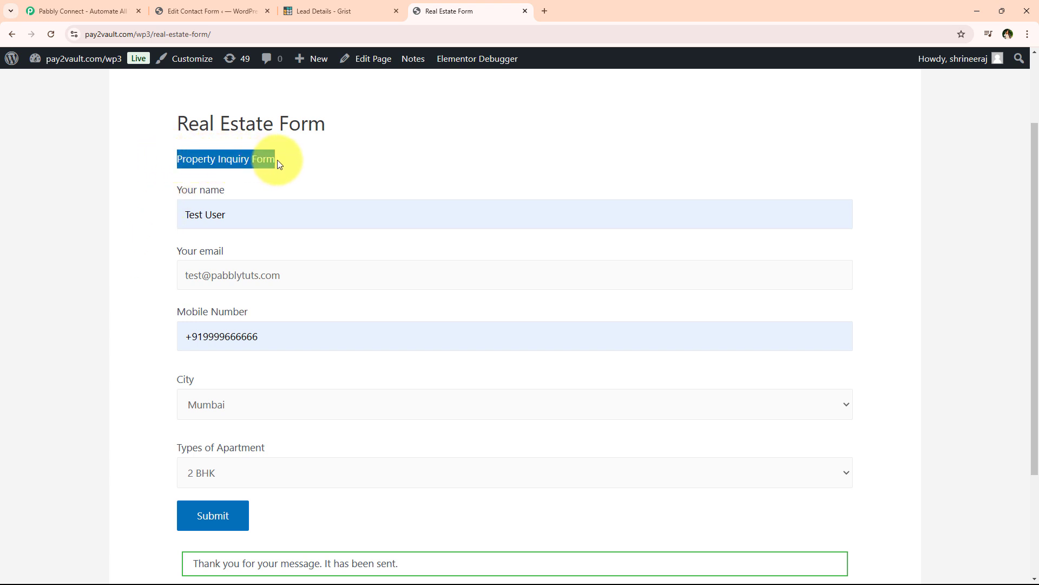
click(275, 163)
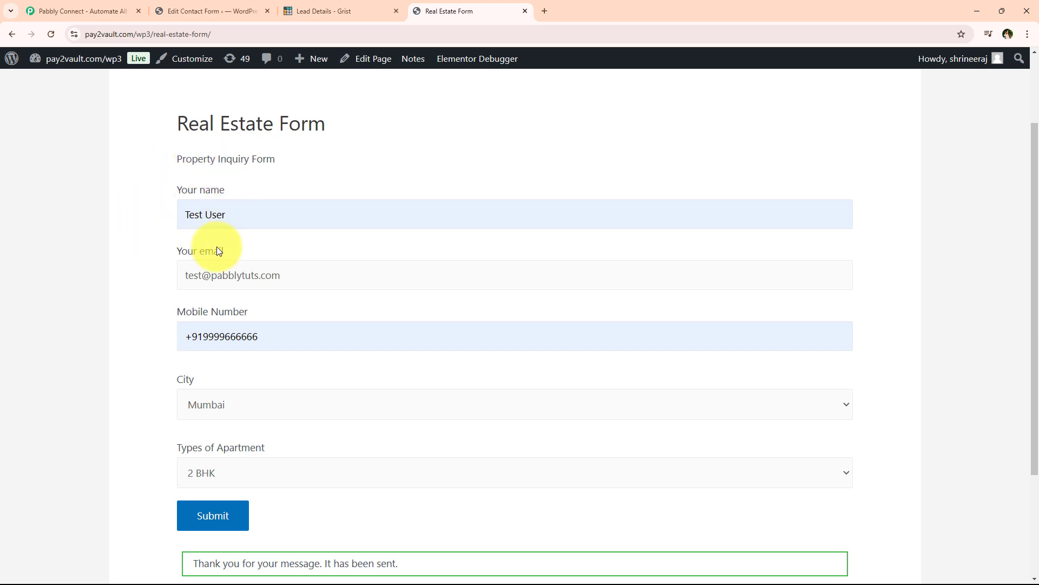
scroll(128, 306, up, 1)
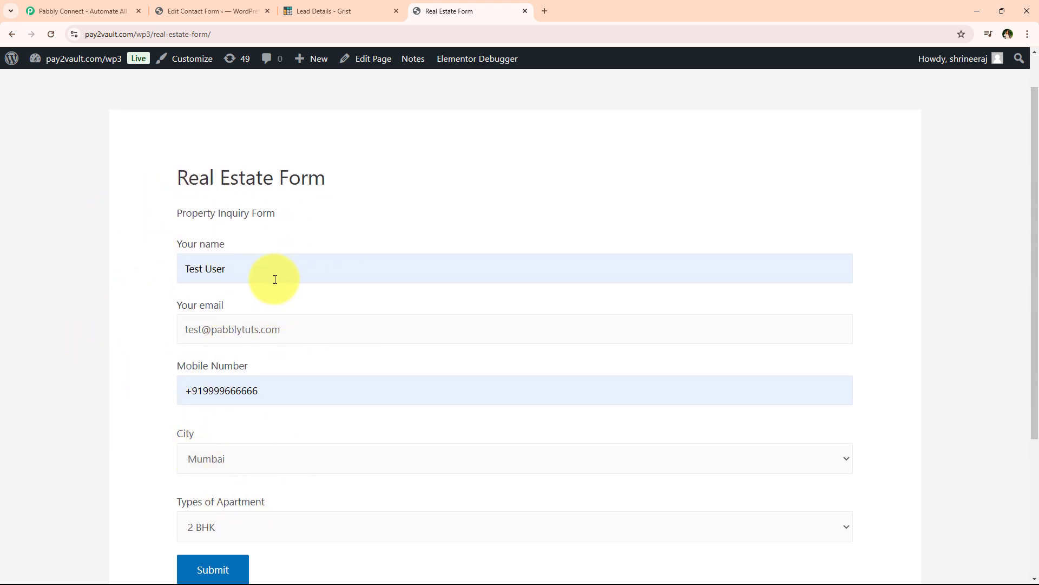
click(222, 567)
Confirm the message-sent notice, then check the Grist table for the new lead.
scroll(176, 518, down, 2)
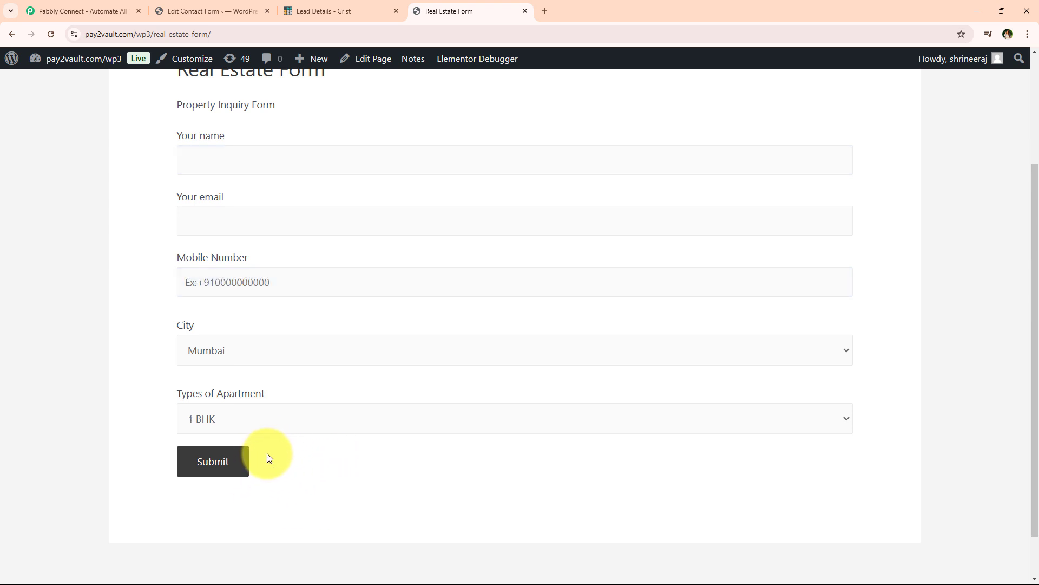
drag(192, 513, 390, 506)
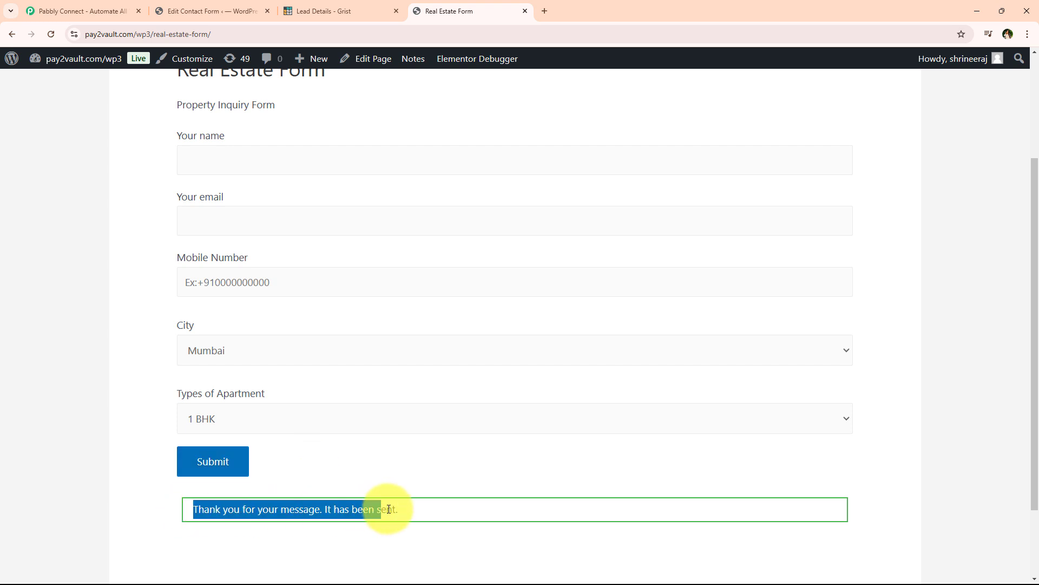
click(265, 491)
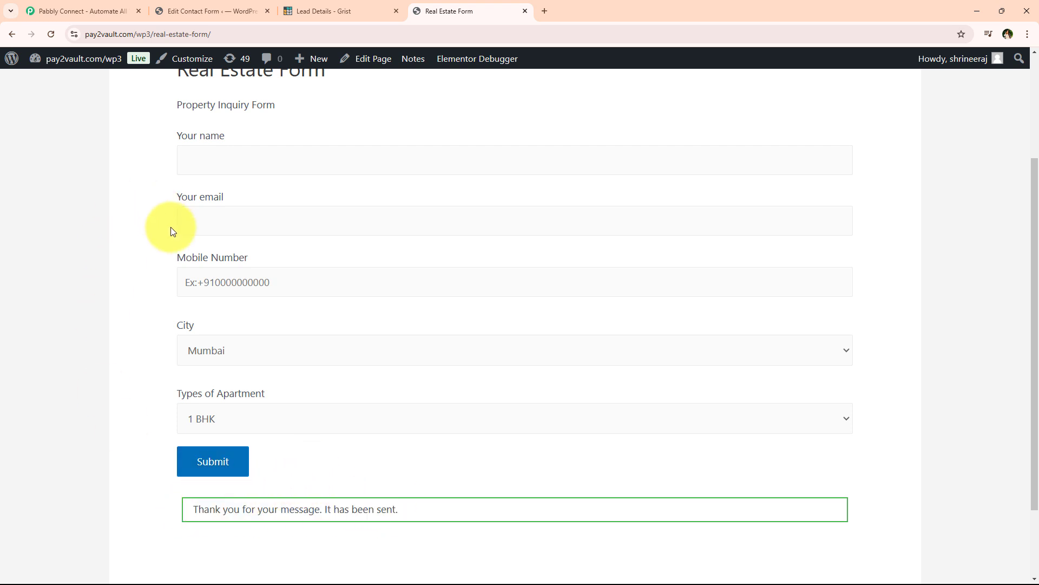
scroll(352, 341, up, 1)
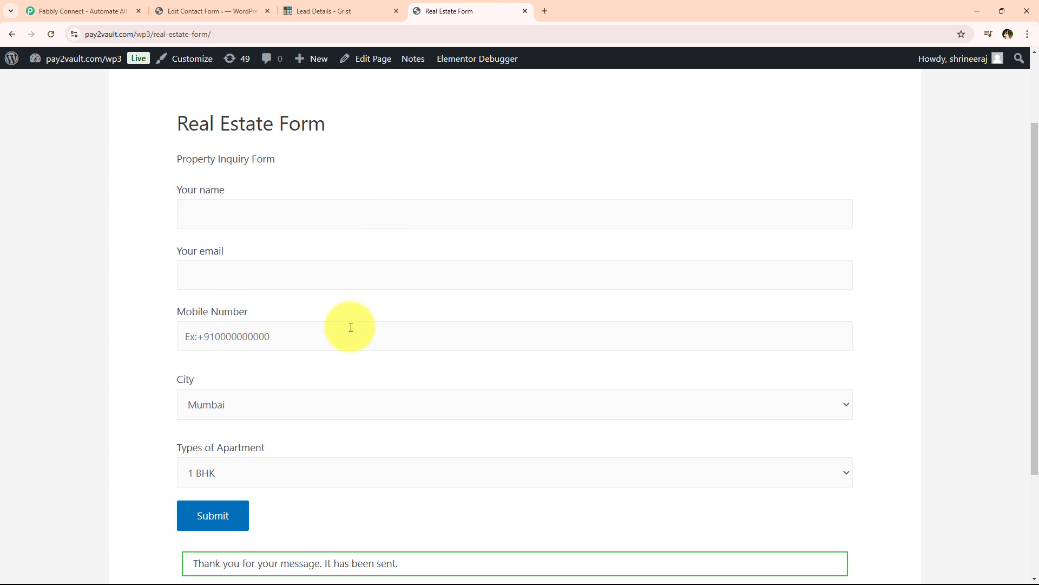
click(353, 12)
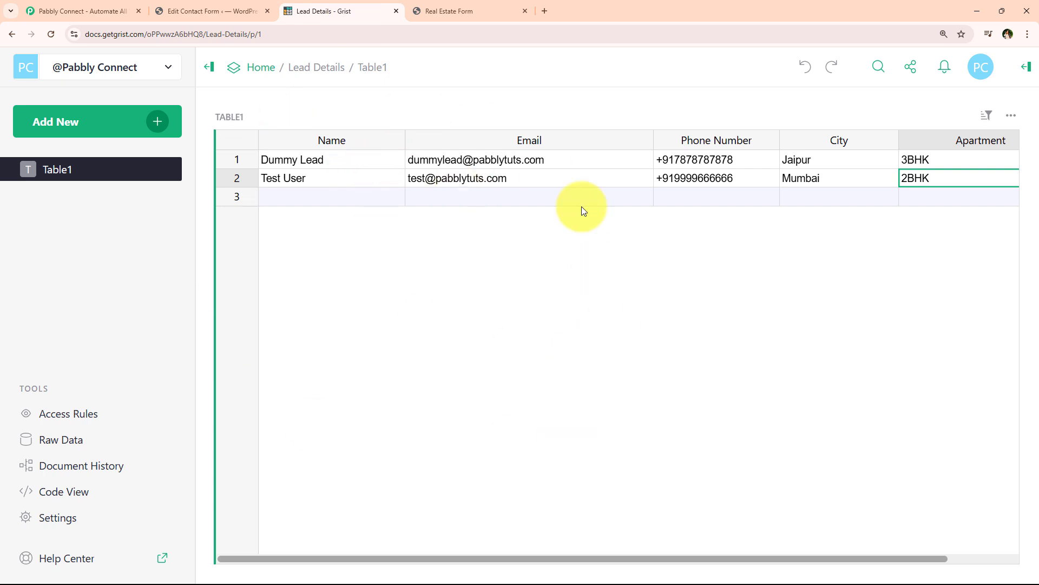
Review row 2's name and 2BHK apartment cells in Grist, then go to the Pabbly Connect website.
drag(843, 558, 704, 547)
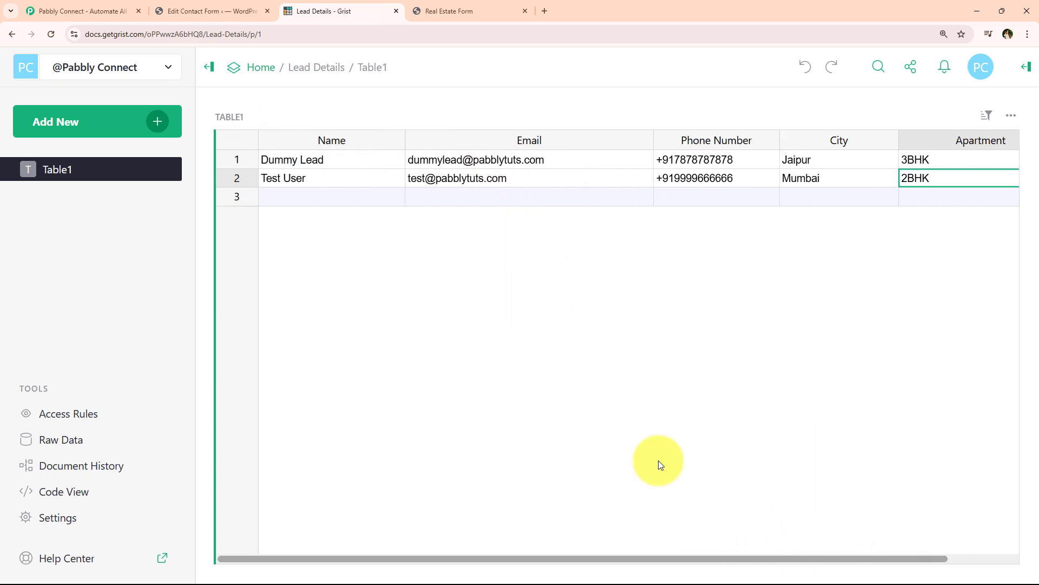
click(358, 181)
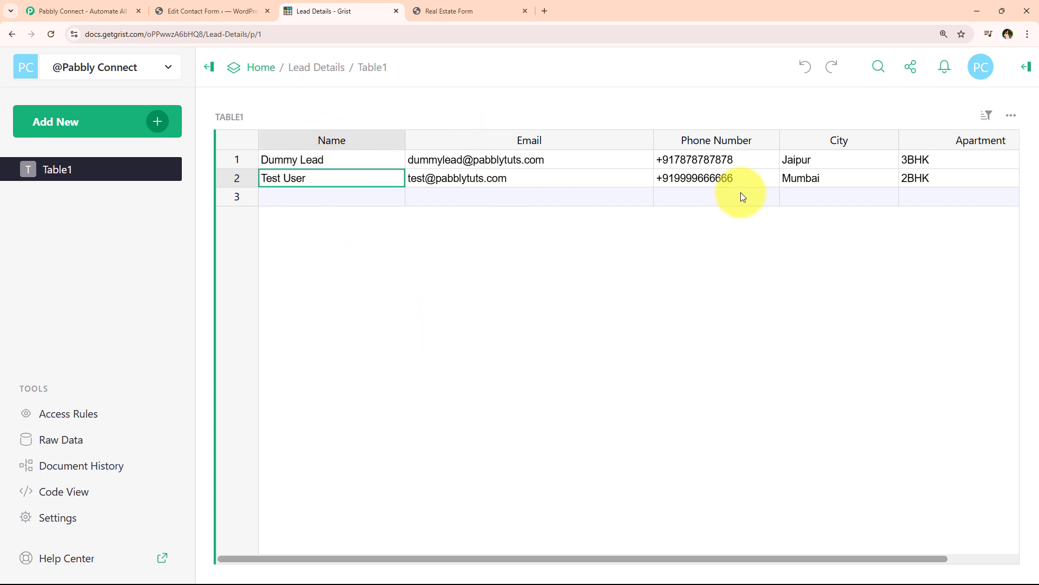
click(914, 186)
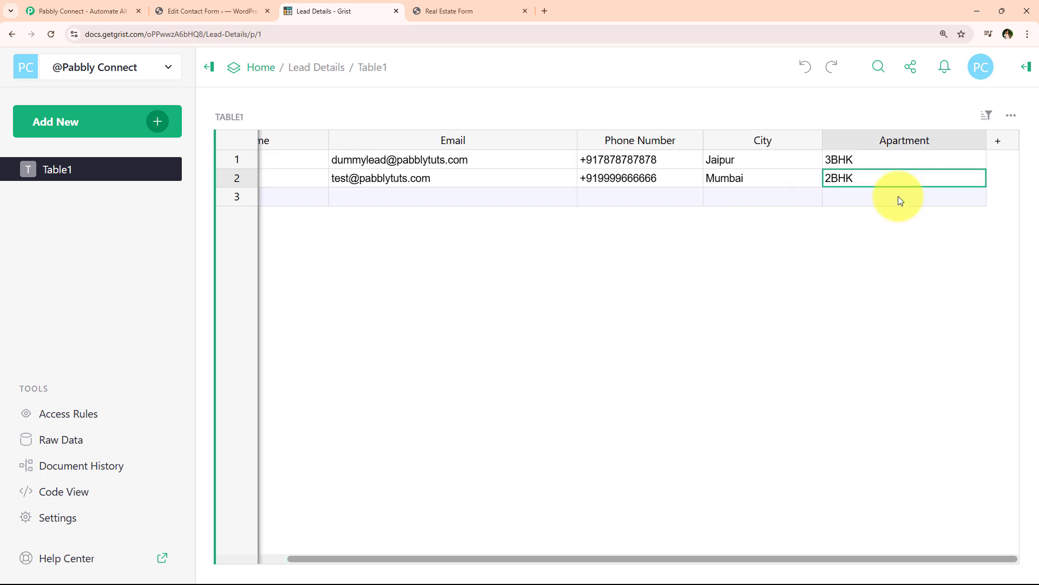
drag(899, 557, 726, 548)
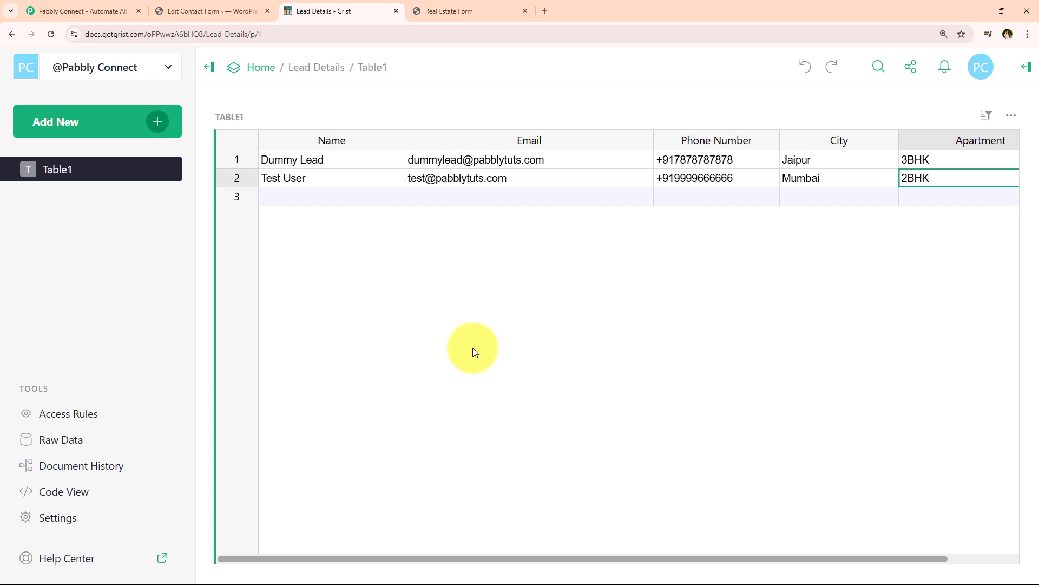
click(38, 6)
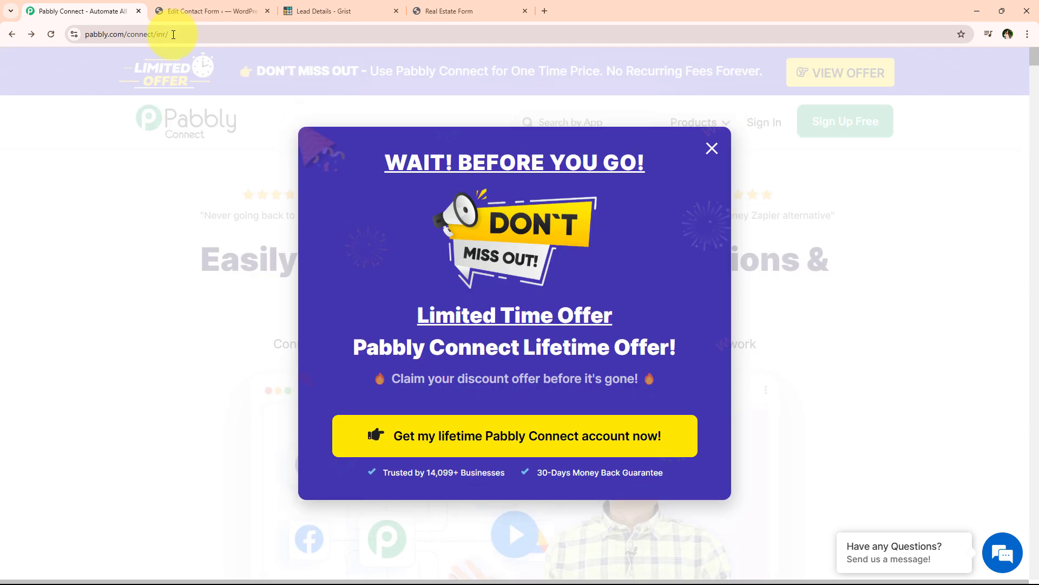
Dismiss the offer popup, sign in, and launch Pabbly Connect from the apps list.
click(712, 149)
click(260, 34)
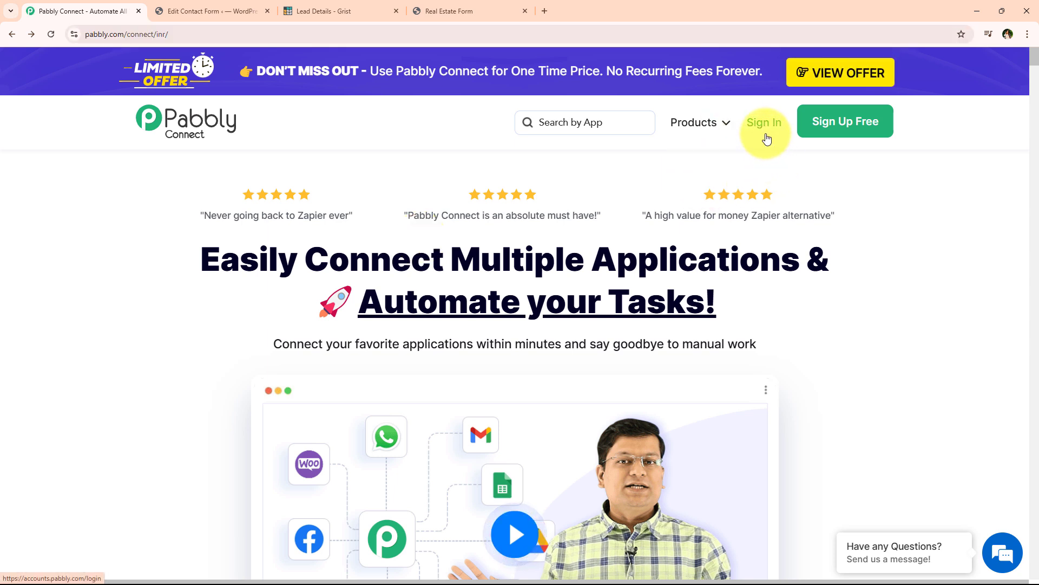
click(766, 136)
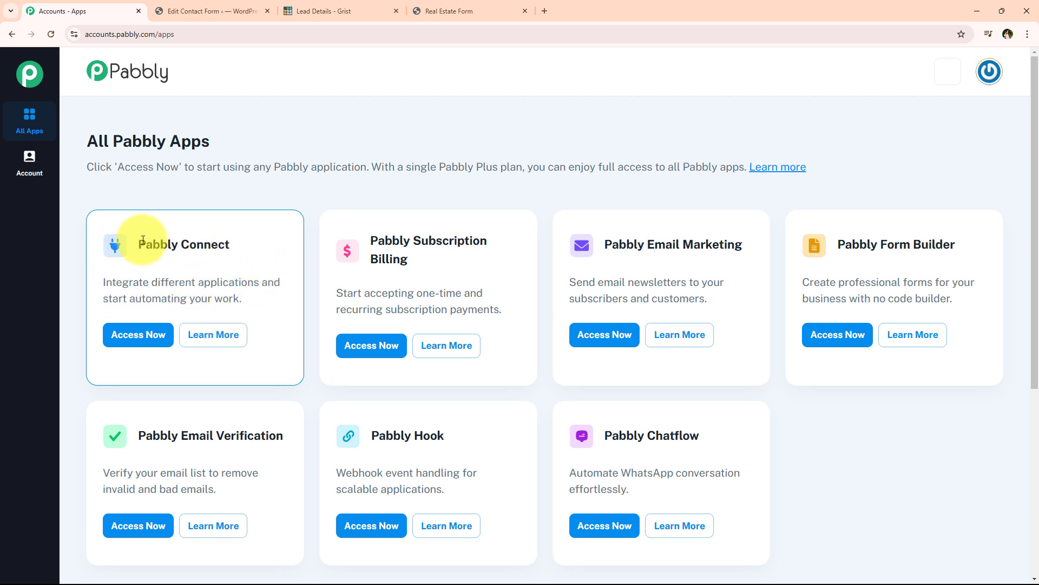
drag(139, 243, 241, 258)
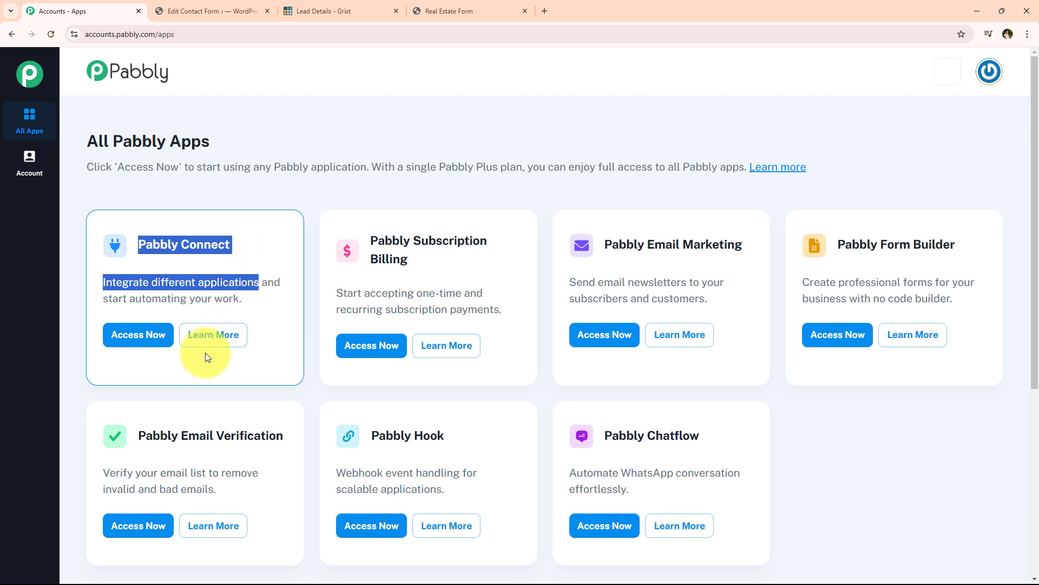
click(137, 349)
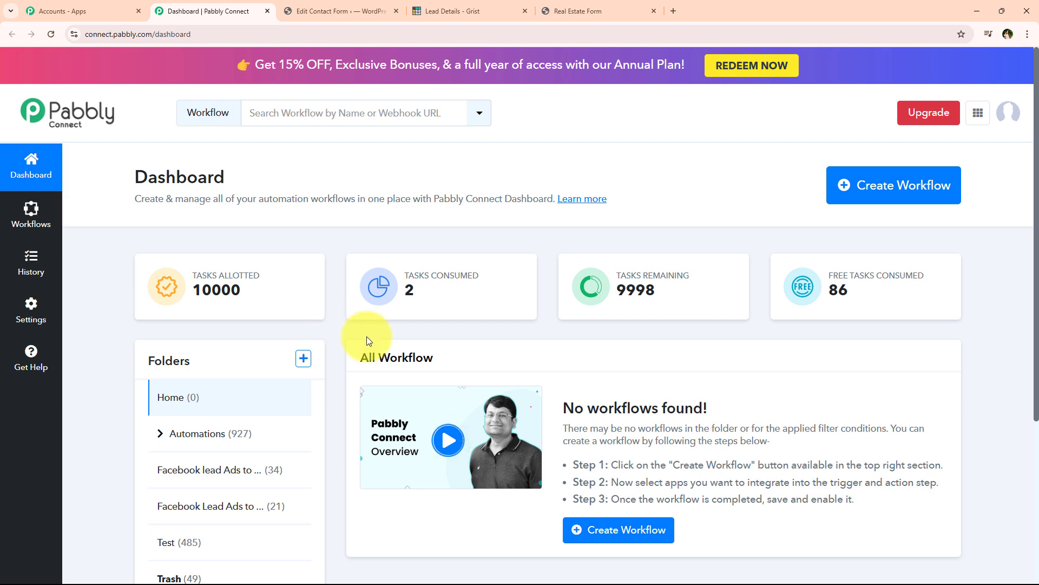
Create the workflow 'How to Create Grist Record on Contact Form 7 Submission' in the Automations folder.
click(921, 184)
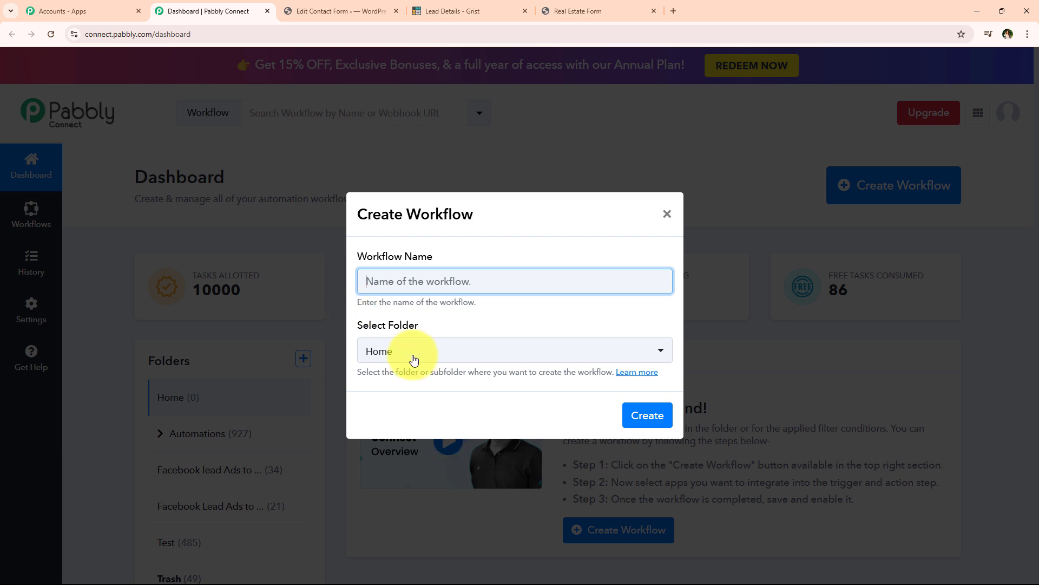
click(430, 351)
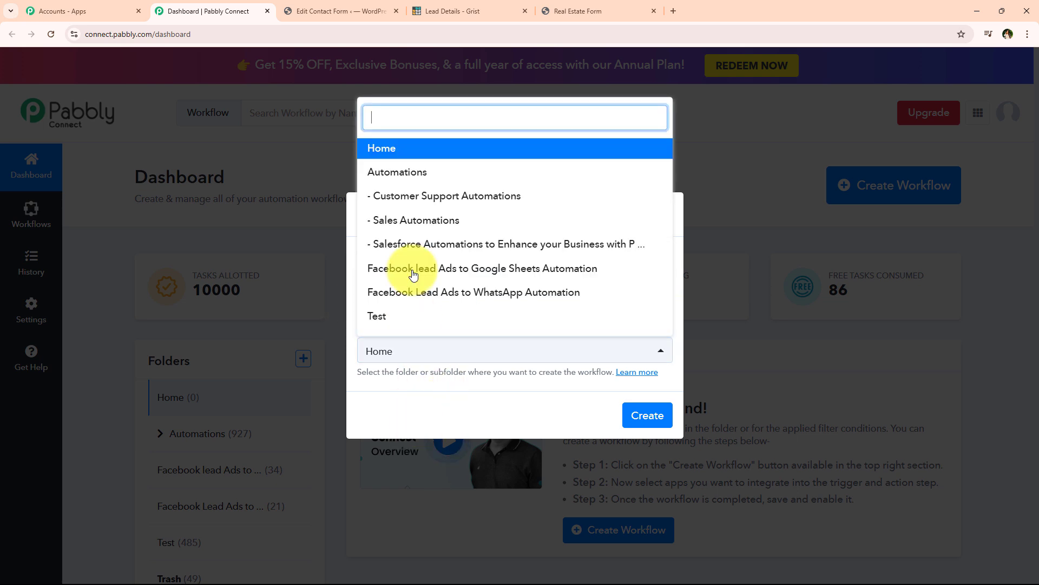
click(401, 169)
click(458, 311)
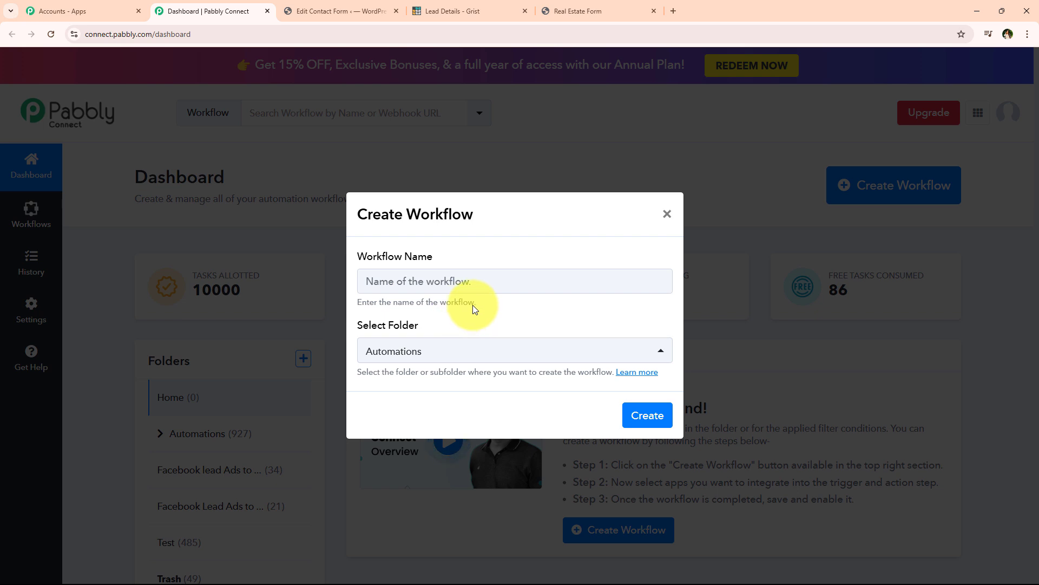
key(ctrl+v)
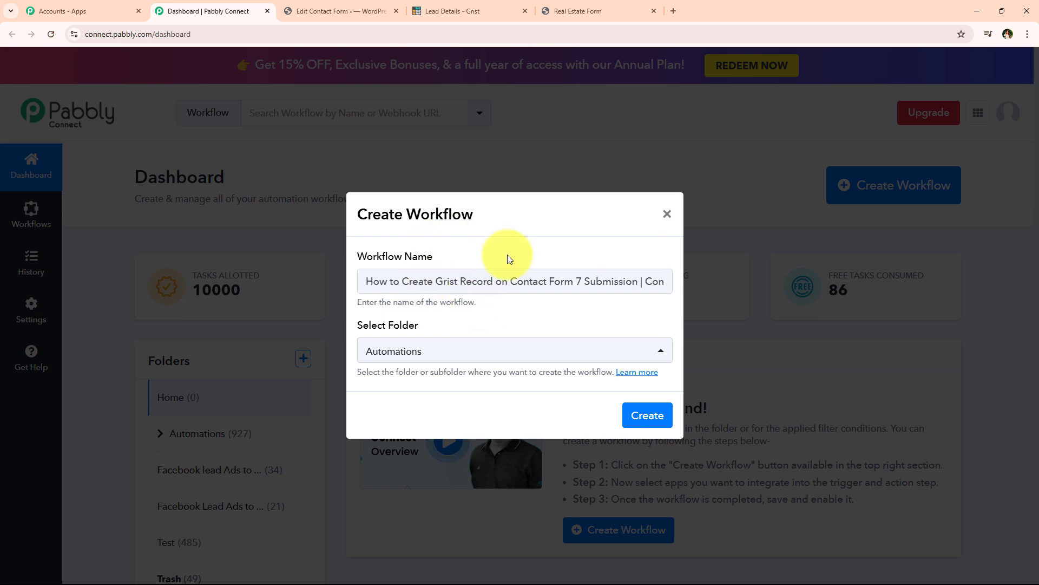
drag(507, 277, 722, 287)
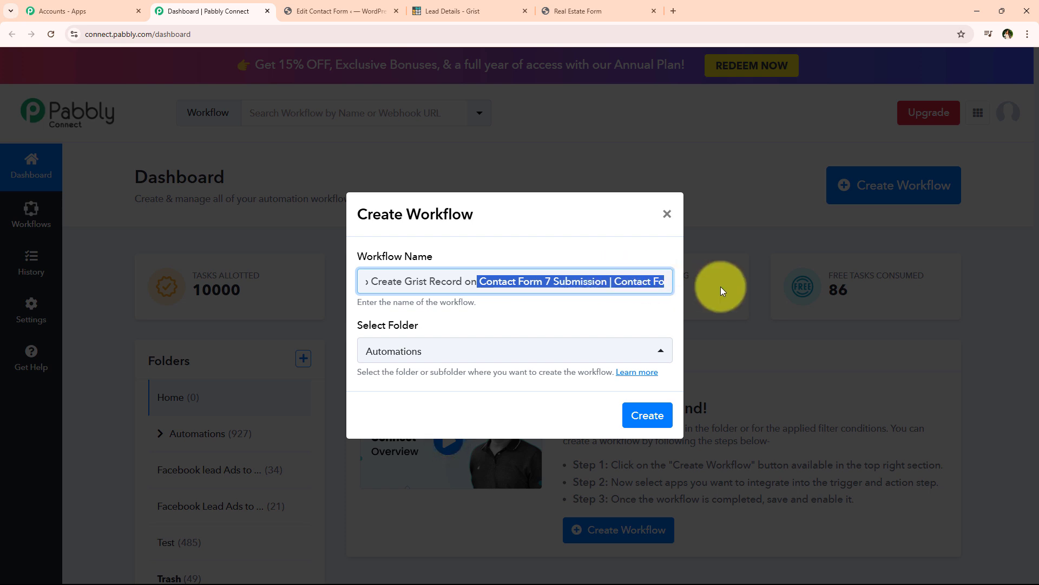
click(613, 279)
drag(614, 280, 716, 291)
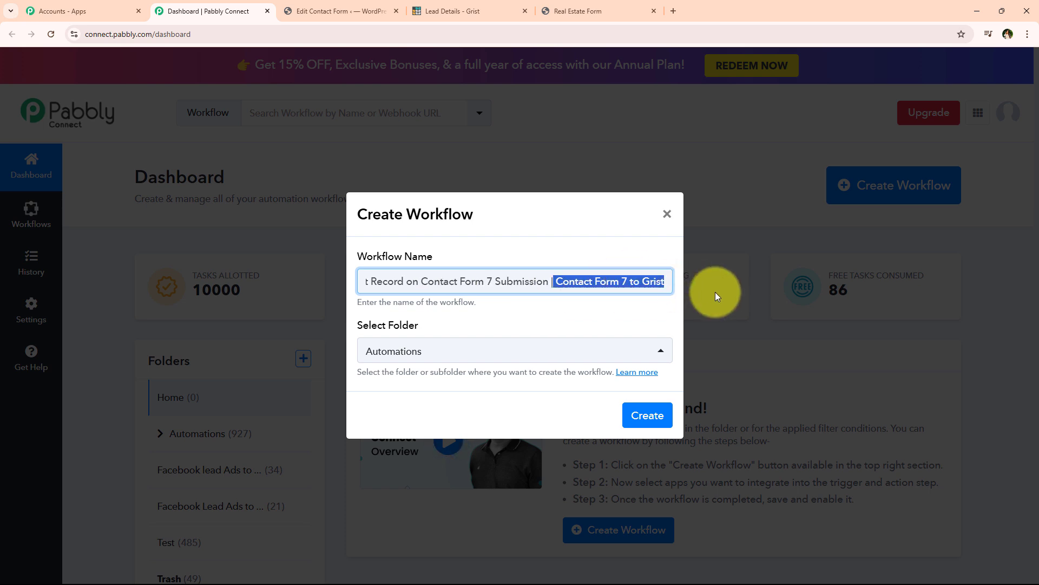
click(637, 425)
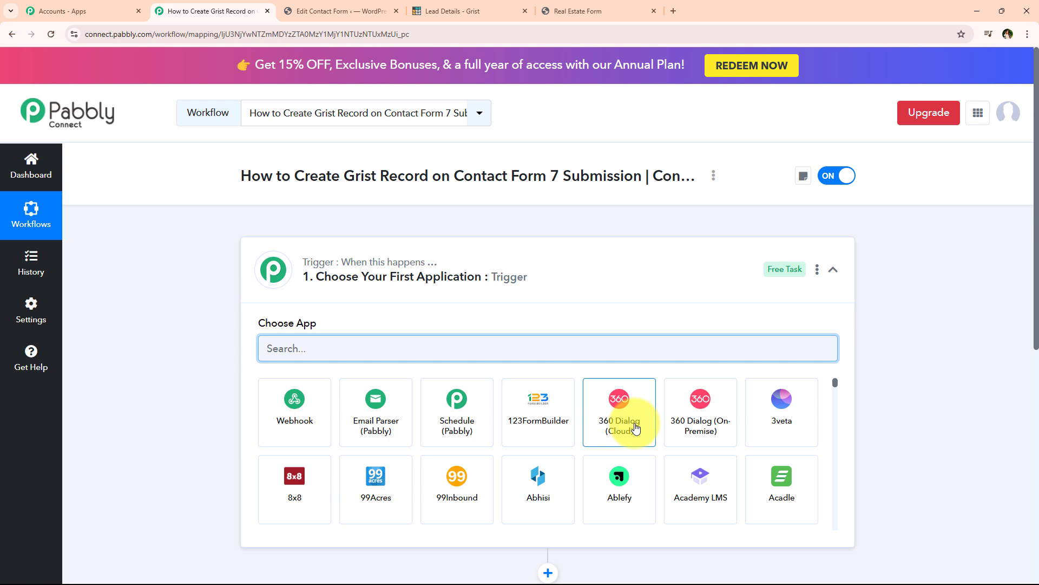
Search 'Cont' in the trigger step's app chooser and select Contact Form 7.
click(516, 291)
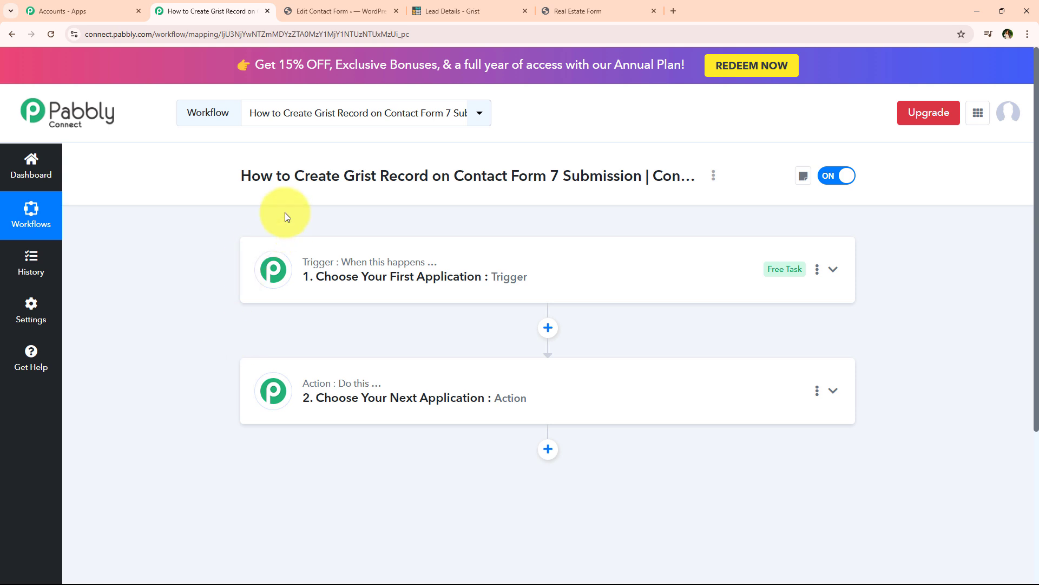
drag(295, 176, 629, 190)
click(466, 290)
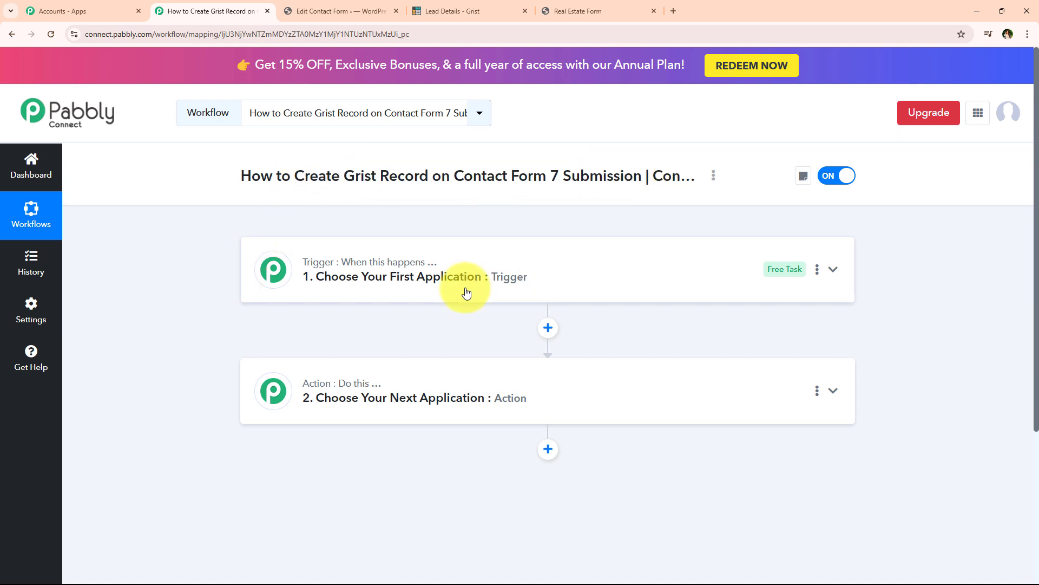
click(346, 345)
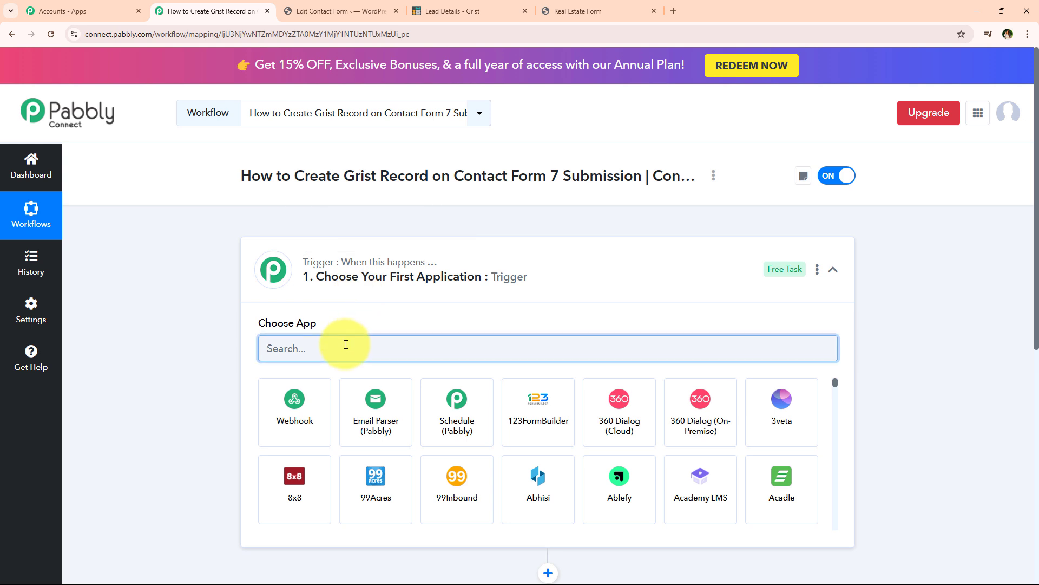
text(C)
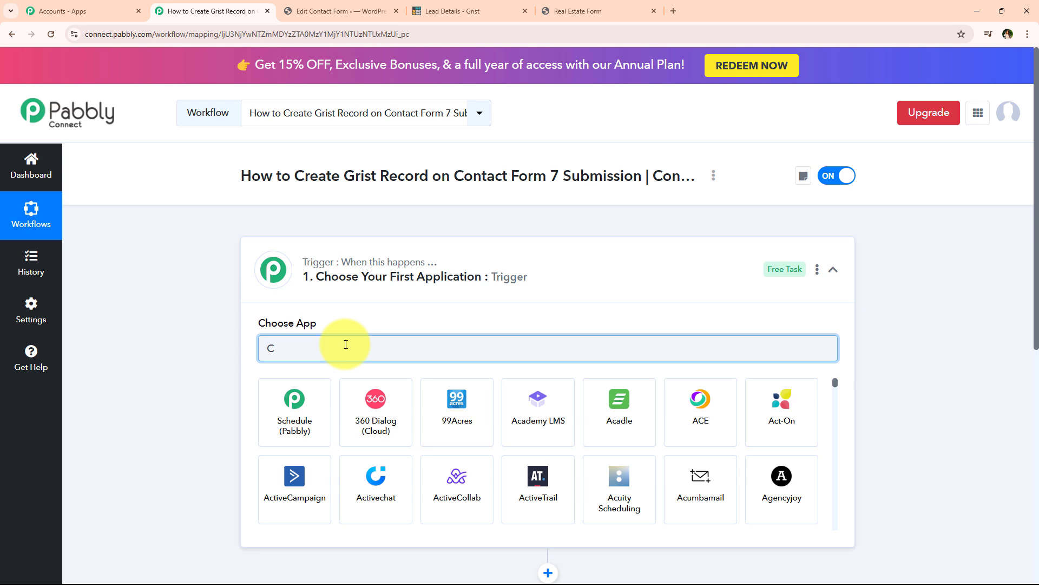
text(on)
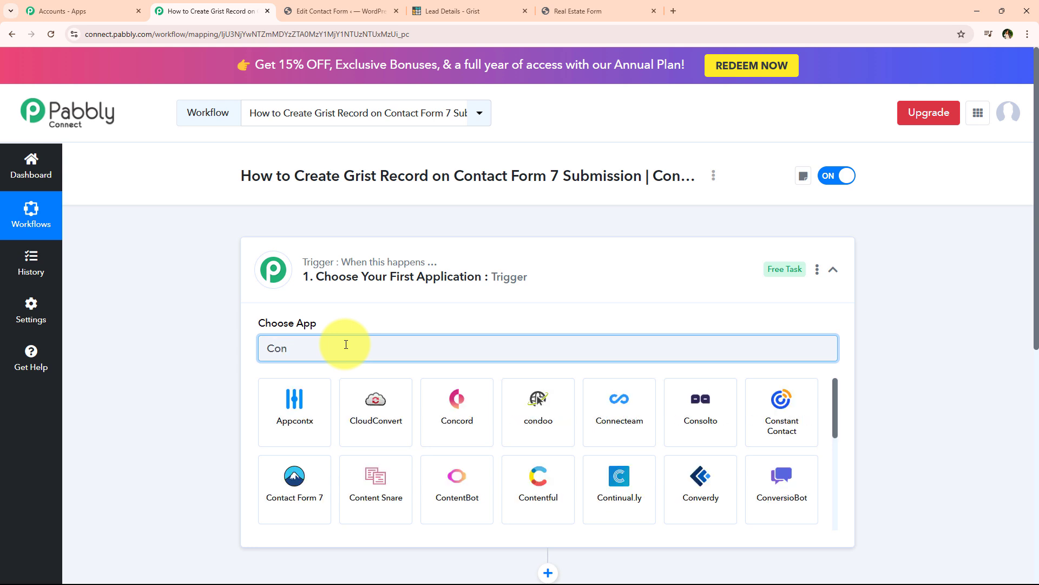
text(t)
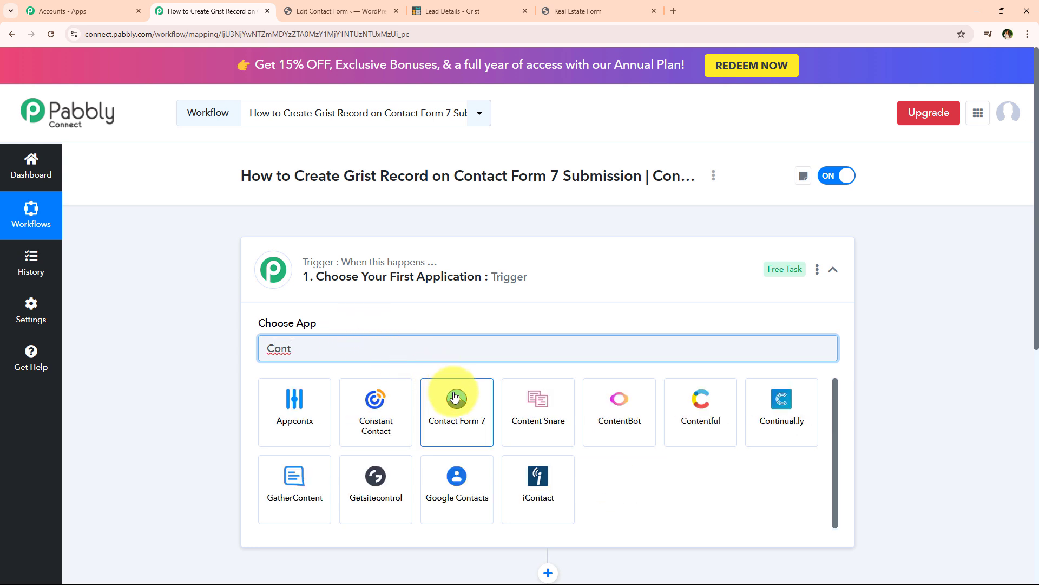
click(455, 398)
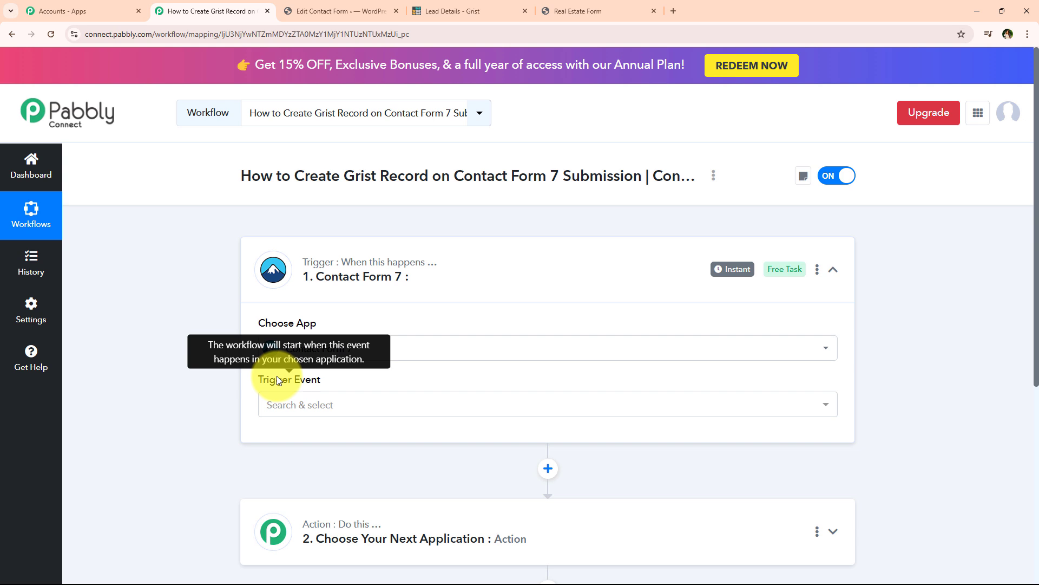
Set the trigger event to New Form Submission, copy its webhook URL, and switch to WordPress.
click(299, 405)
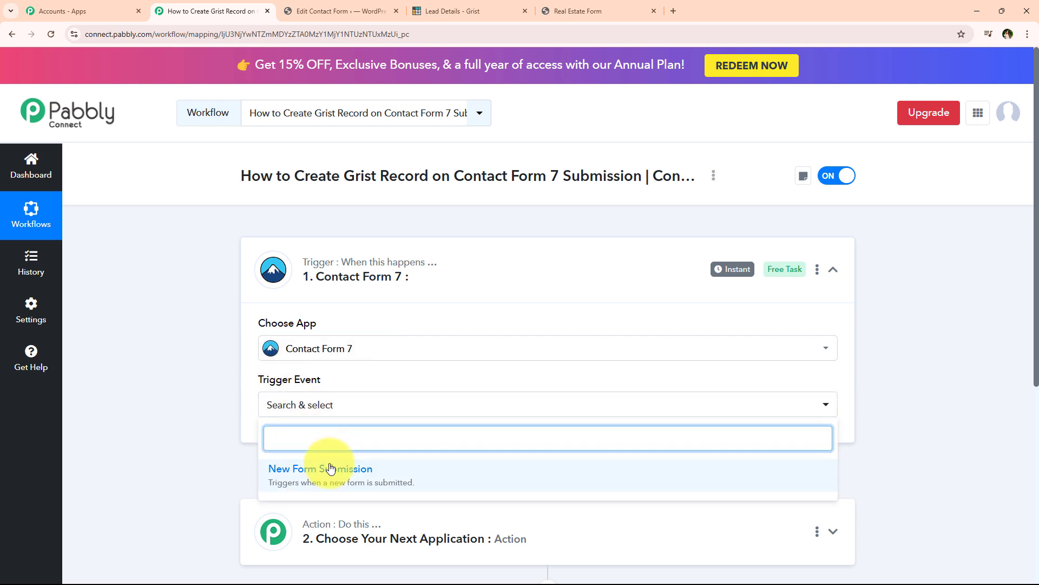
click(331, 469)
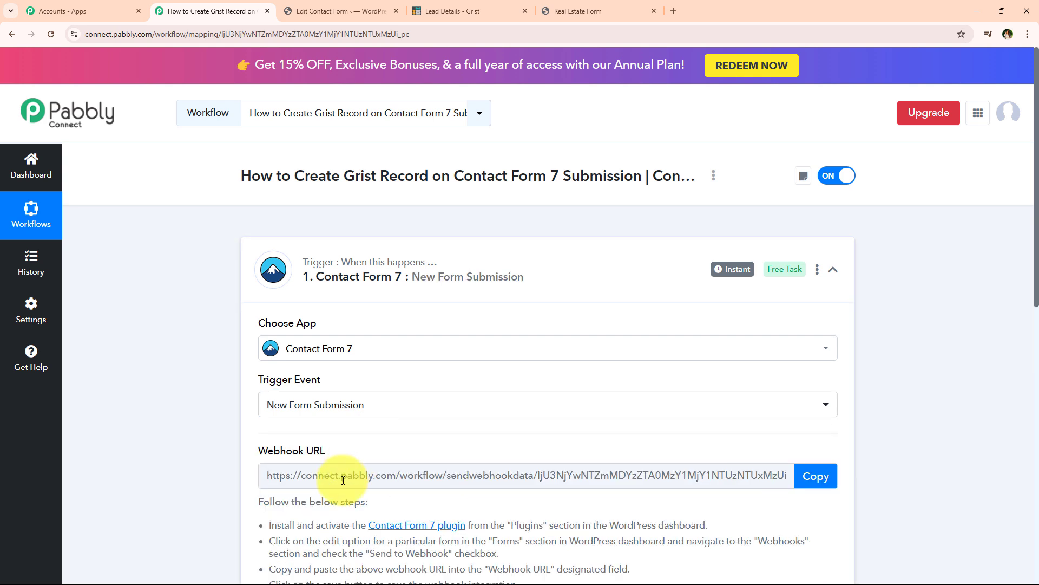
middle_click(232, 452)
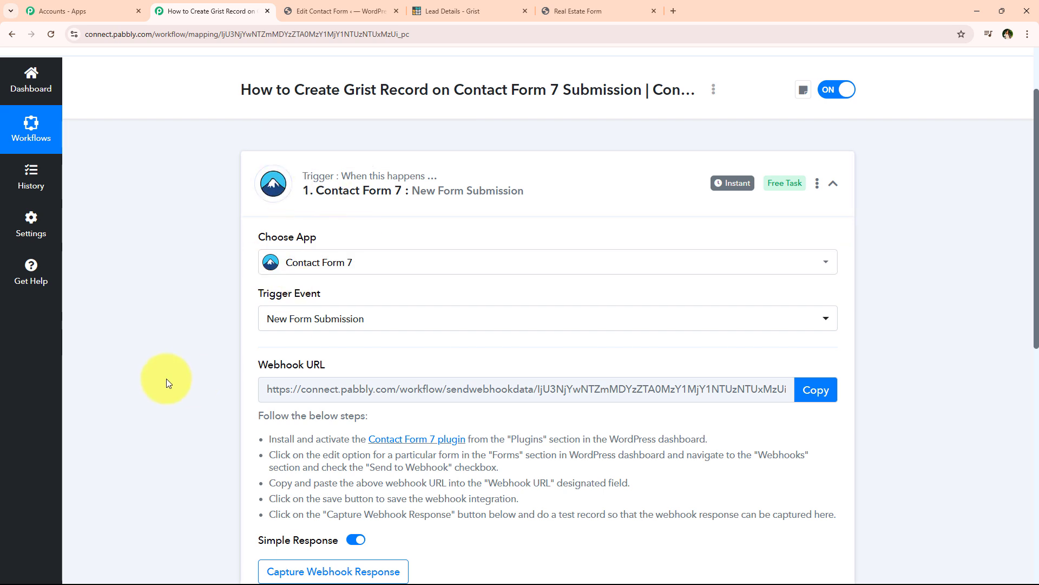
scroll(166, 377, down, 1)
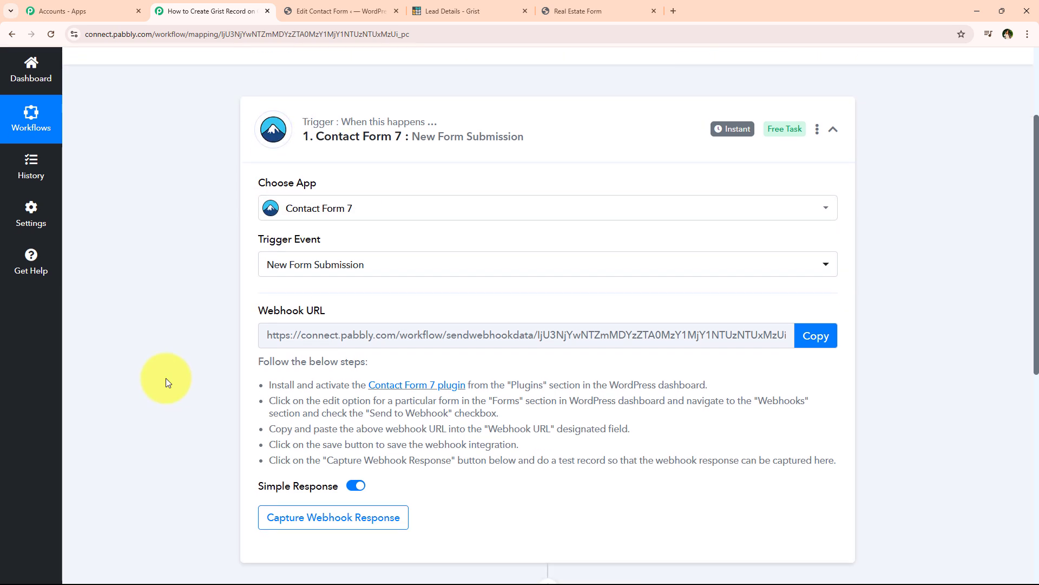
click(821, 334)
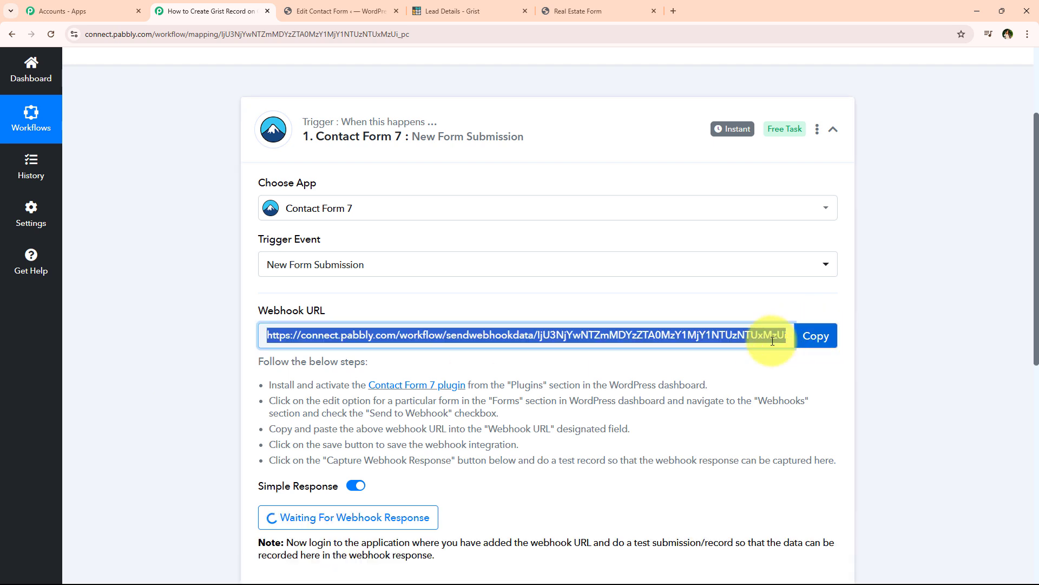
scroll(603, 480, down, 2)
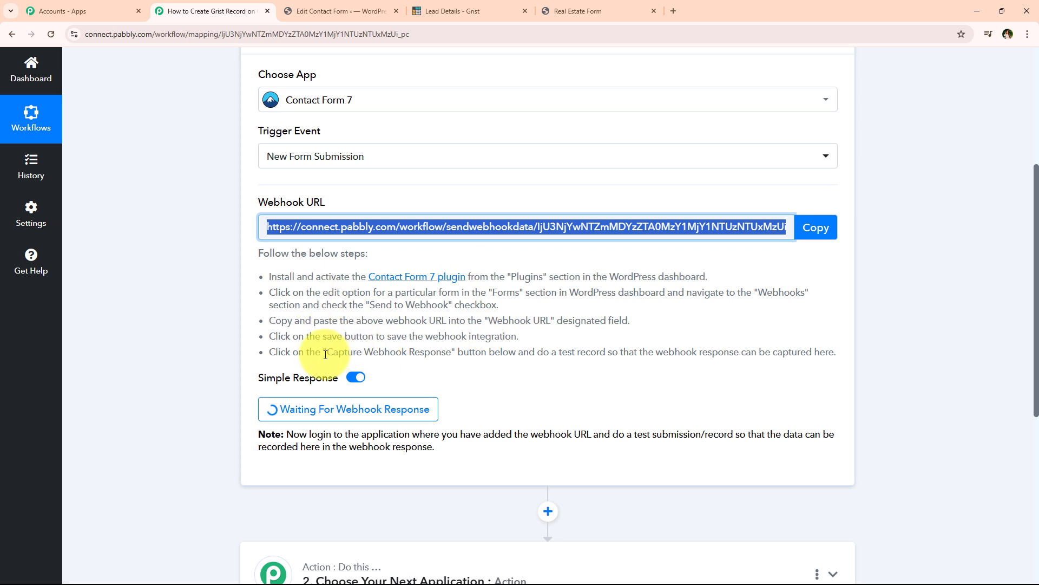
drag(269, 276, 730, 278)
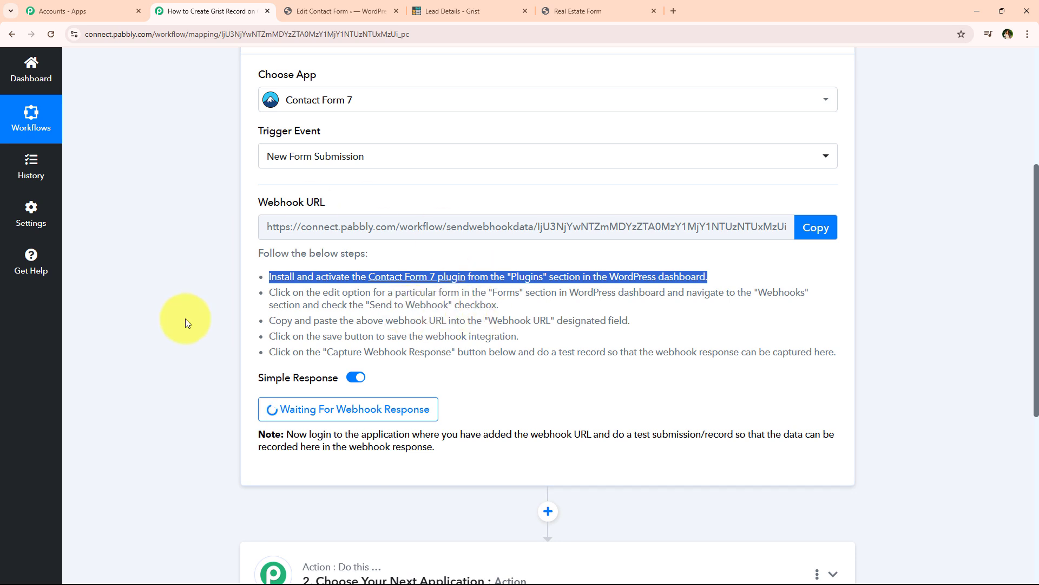
click(362, 12)
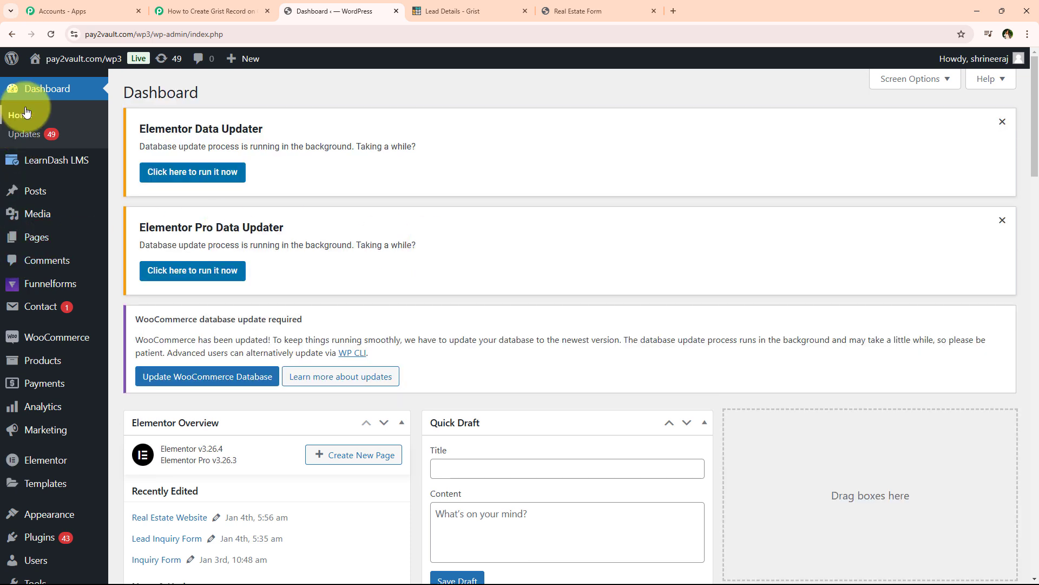
Open the Real Estate Form for editing from WordPress's Contact > Contact Forms list.
mouse_move(30, 332)
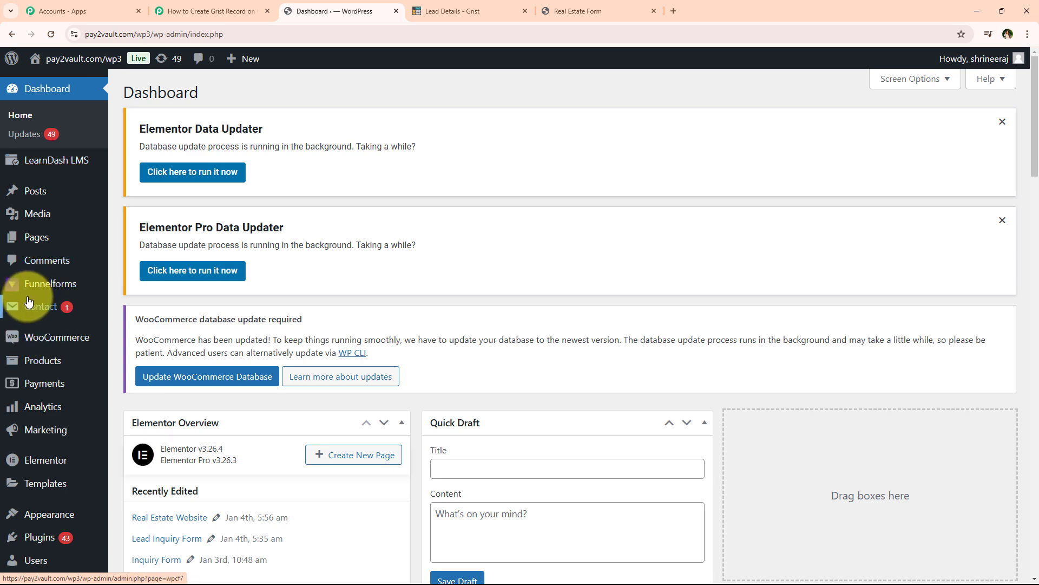
mouse_move(31, 307)
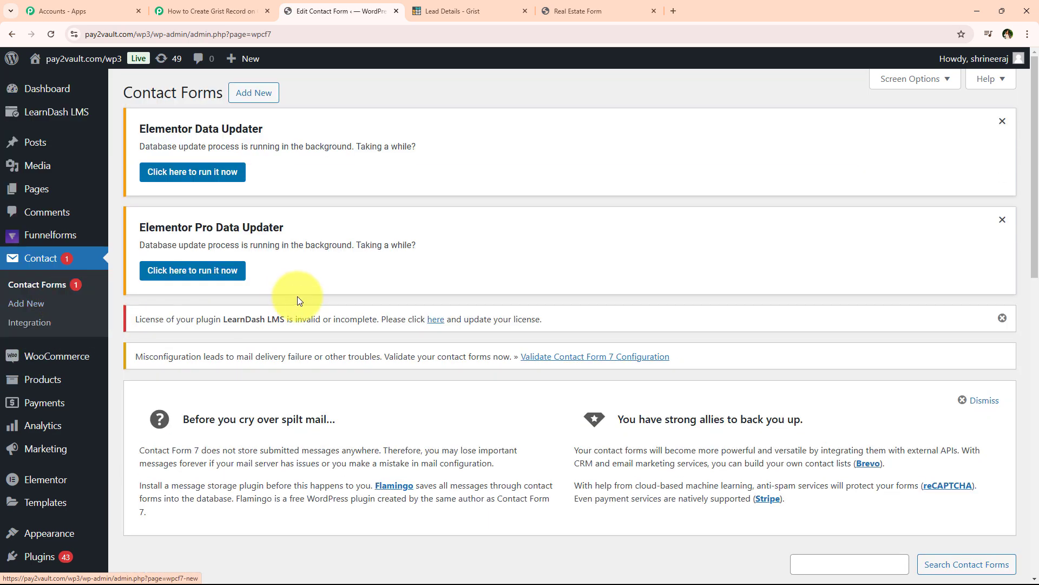
scroll(399, 244, down, 1)
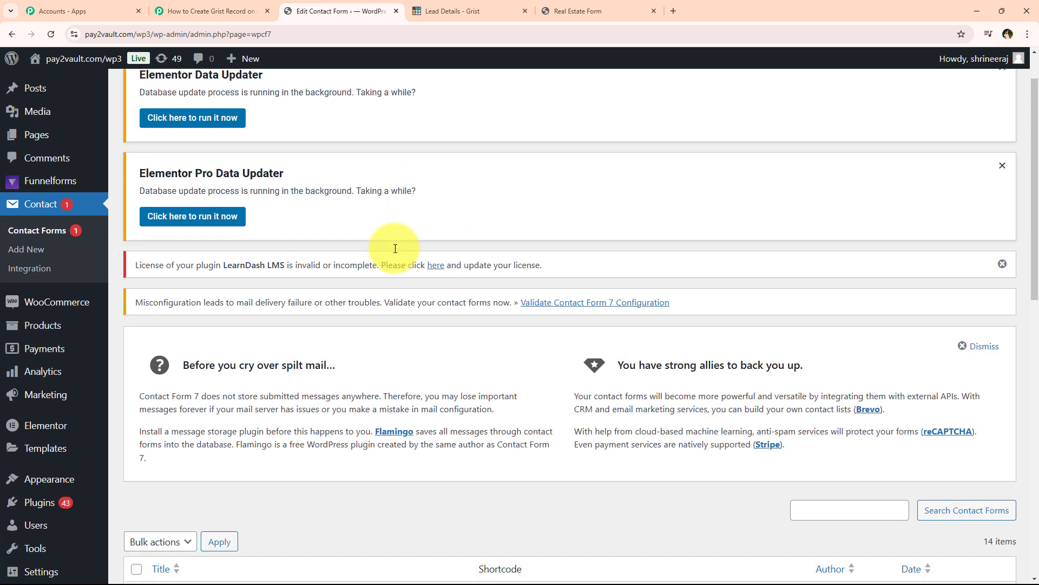
scroll(175, 227, up, 1)
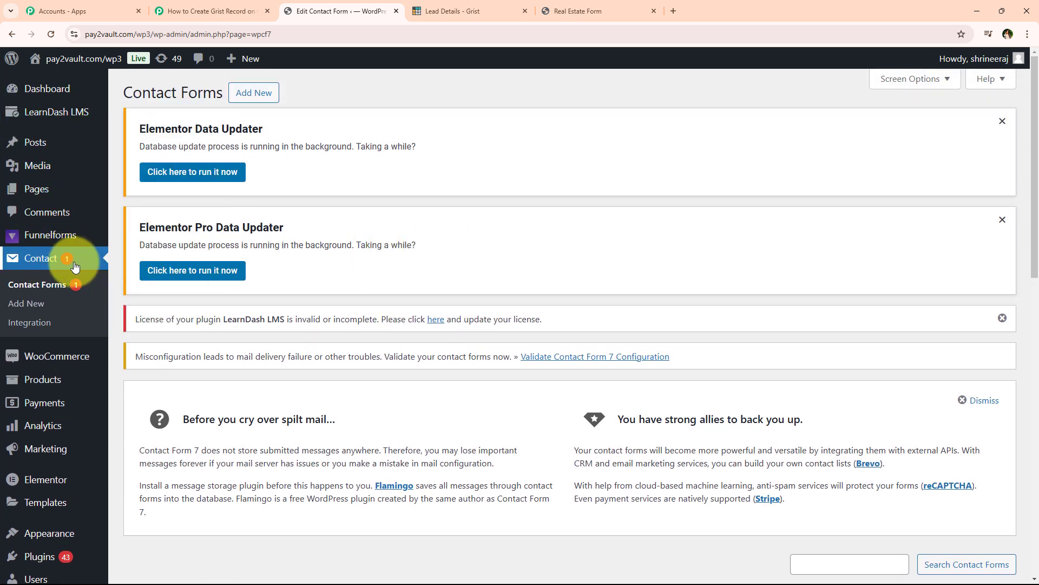
scroll(366, 265, down, 5)
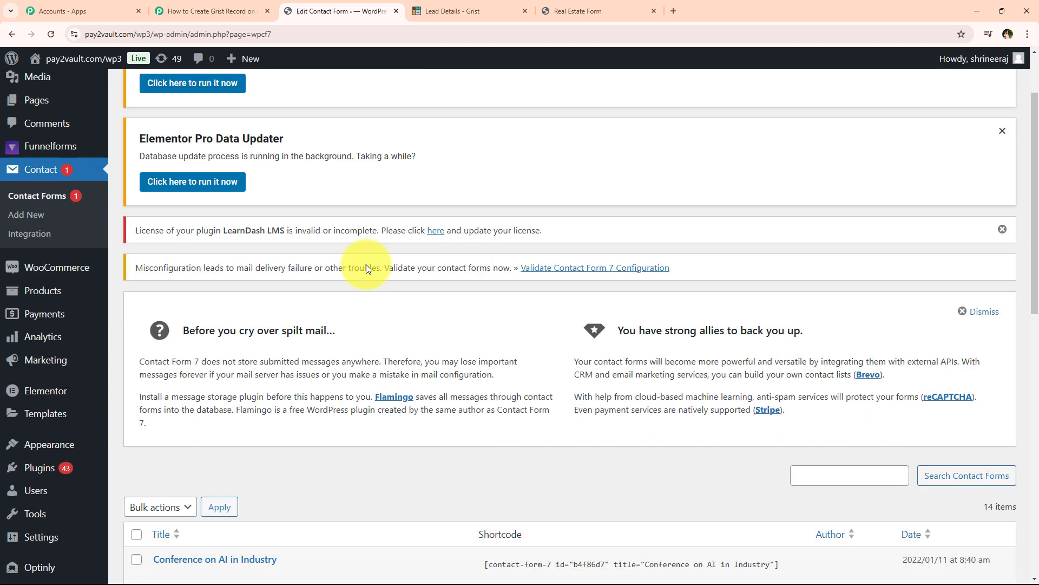
scroll(366, 264, down, 3)
scroll(326, 271, down, 2)
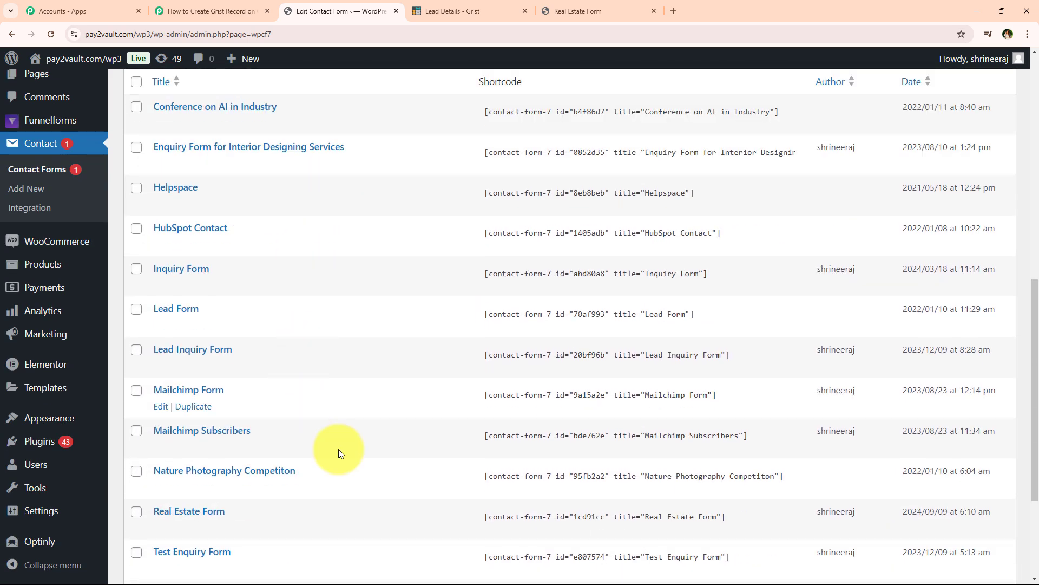
scroll(333, 201, down, 2)
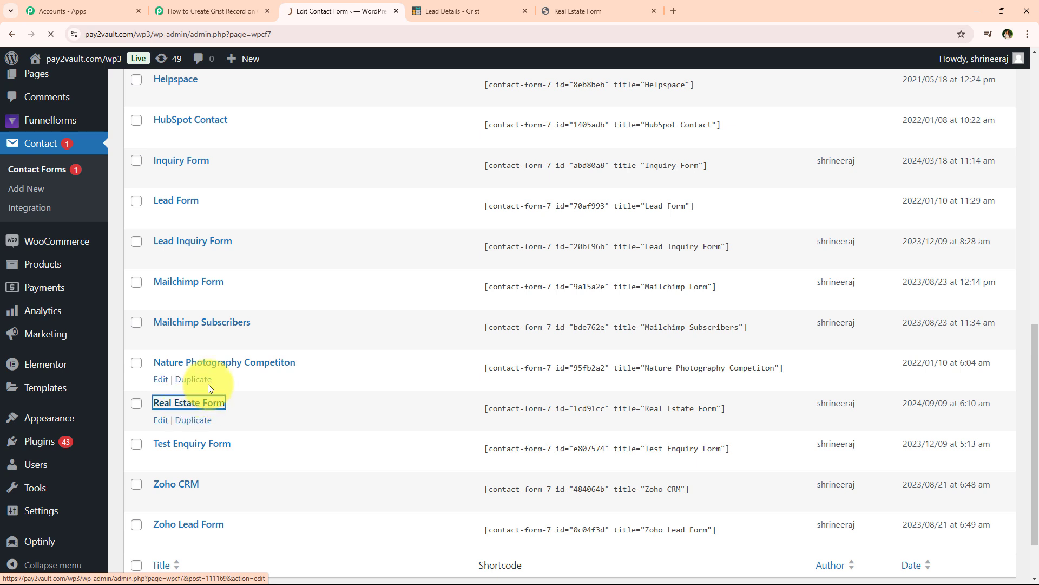
click(208, 403)
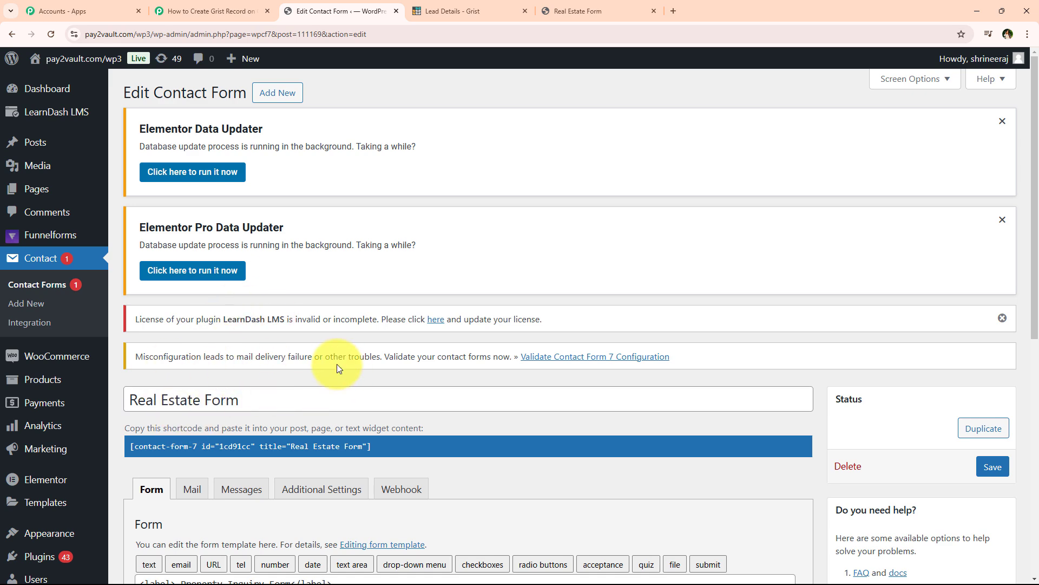
Bring up the Real Estate Form's Webhook settings tab.
scroll(336, 368, down, 5)
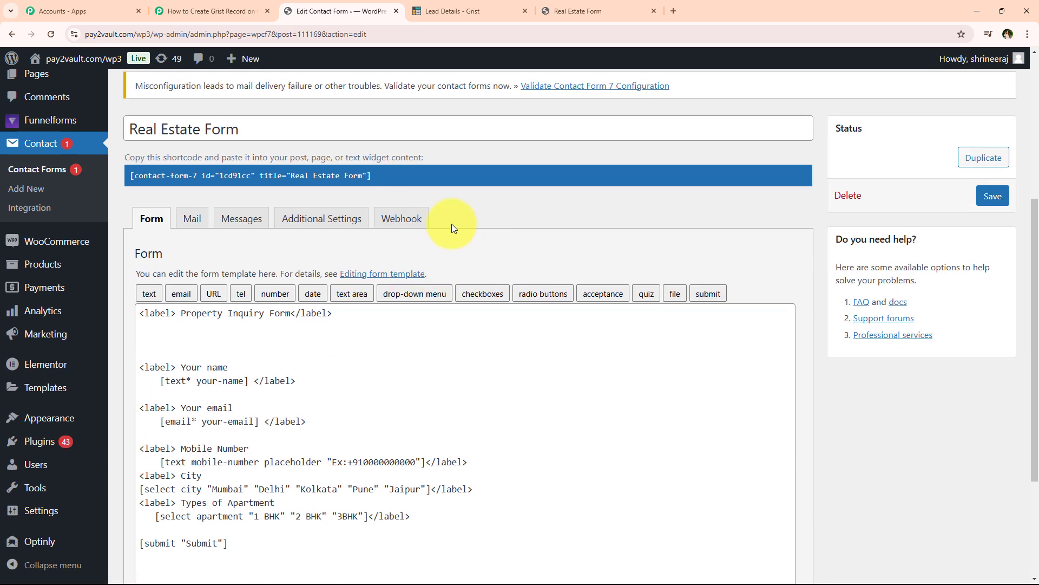
click(408, 226)
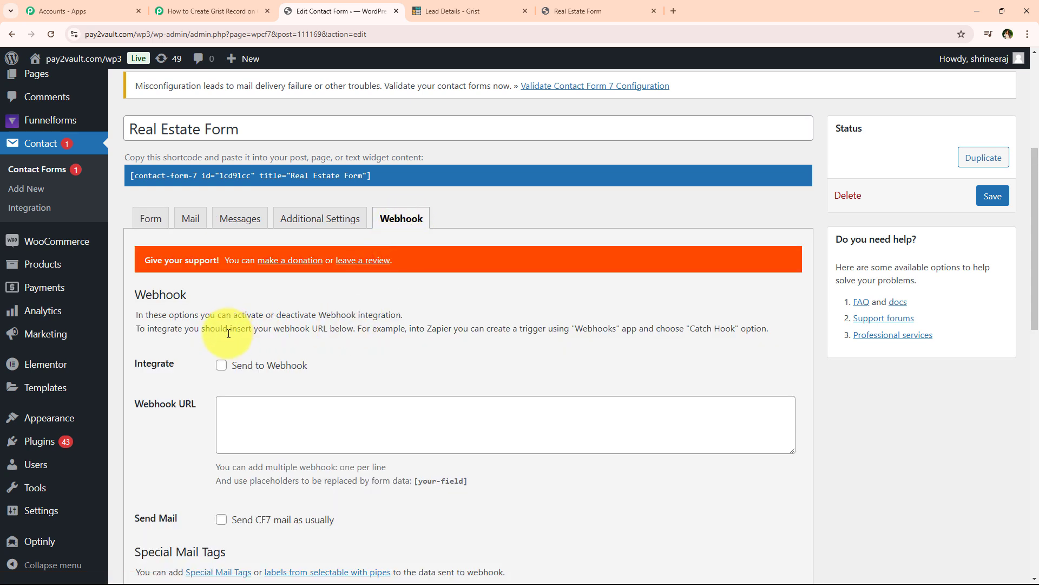
scroll(173, 383, down, 1)
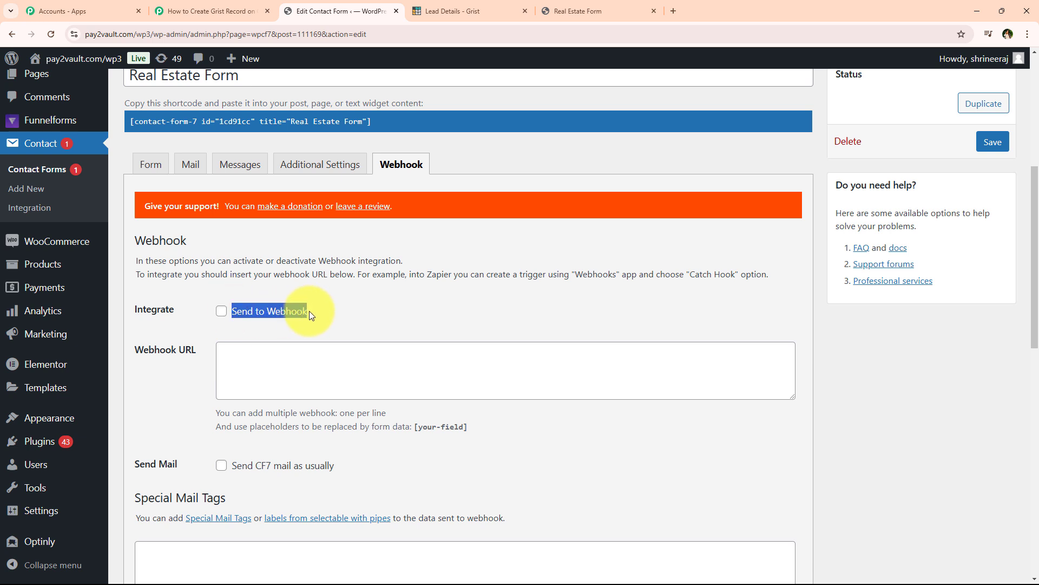
click(208, 11)
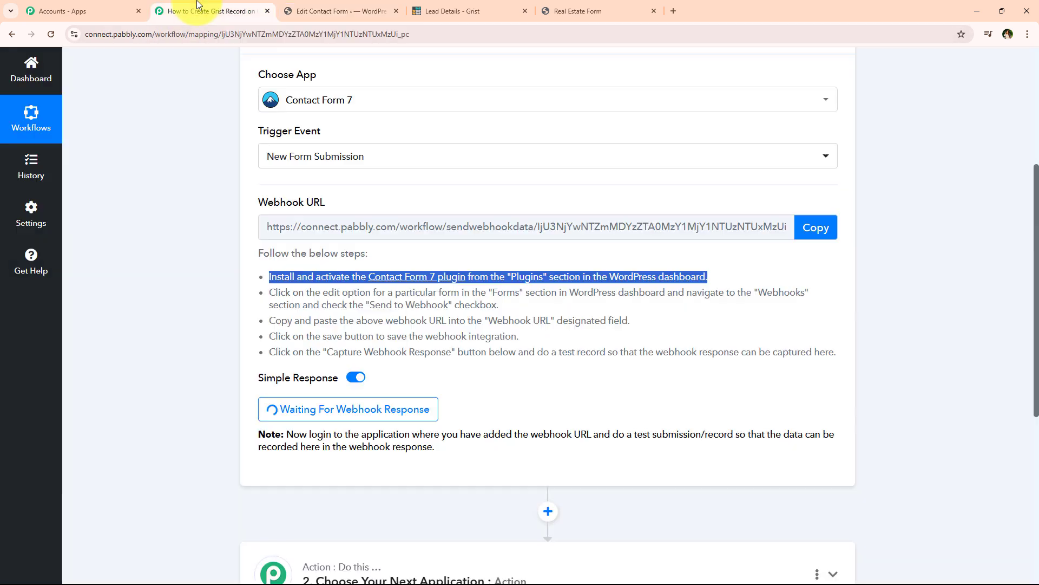
click(273, 328)
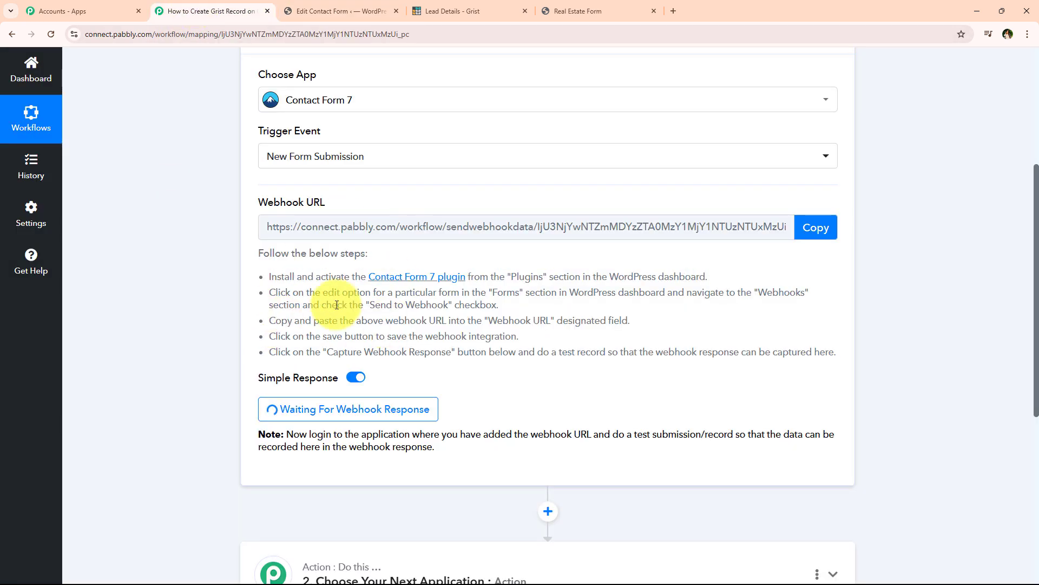
click(332, 7)
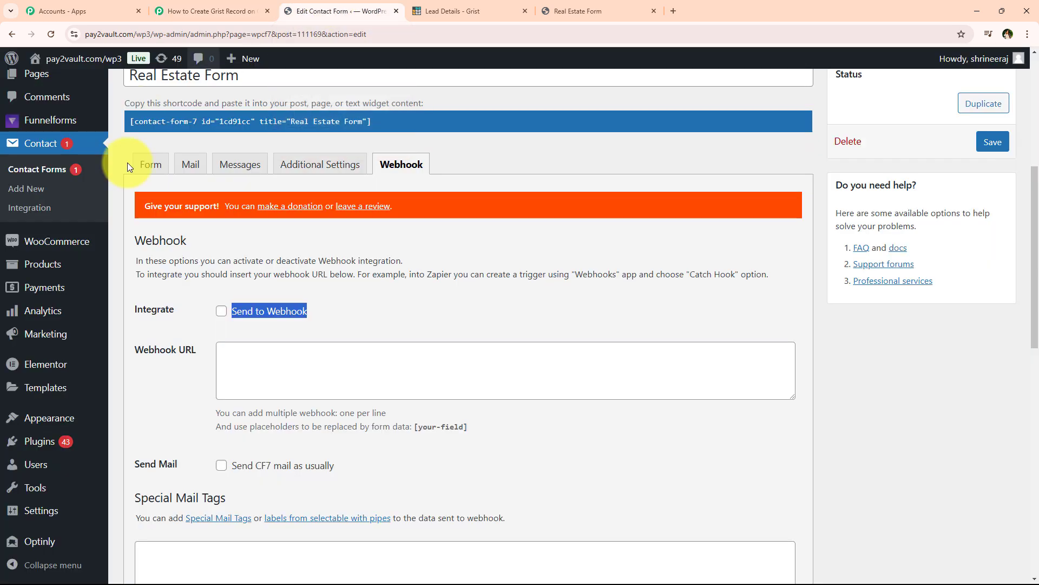
Enable Send to Webhook, paste the Pabbly webhook URL, and save the form.
click(220, 313)
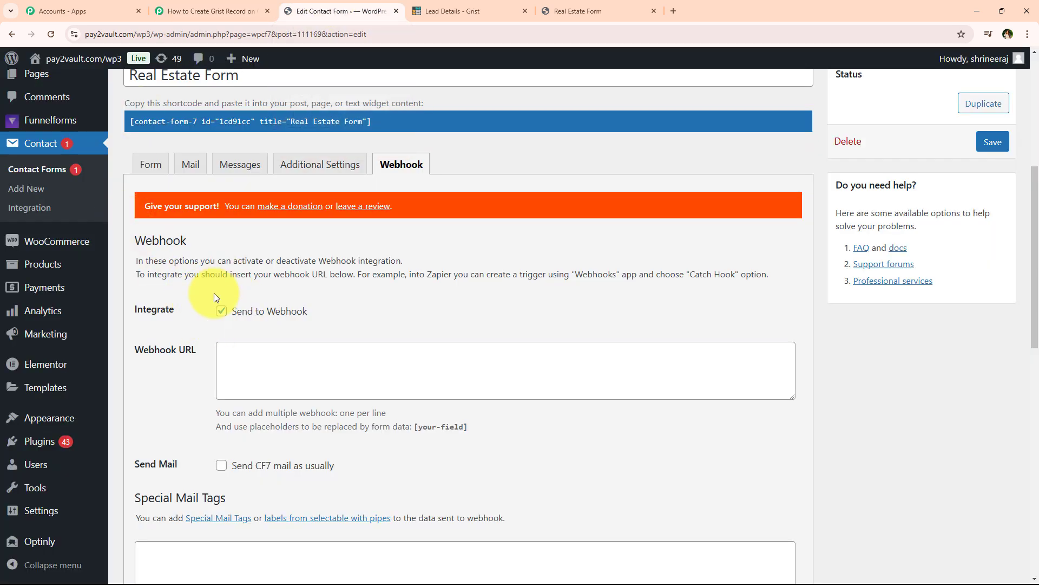
drag(132, 345, 184, 346)
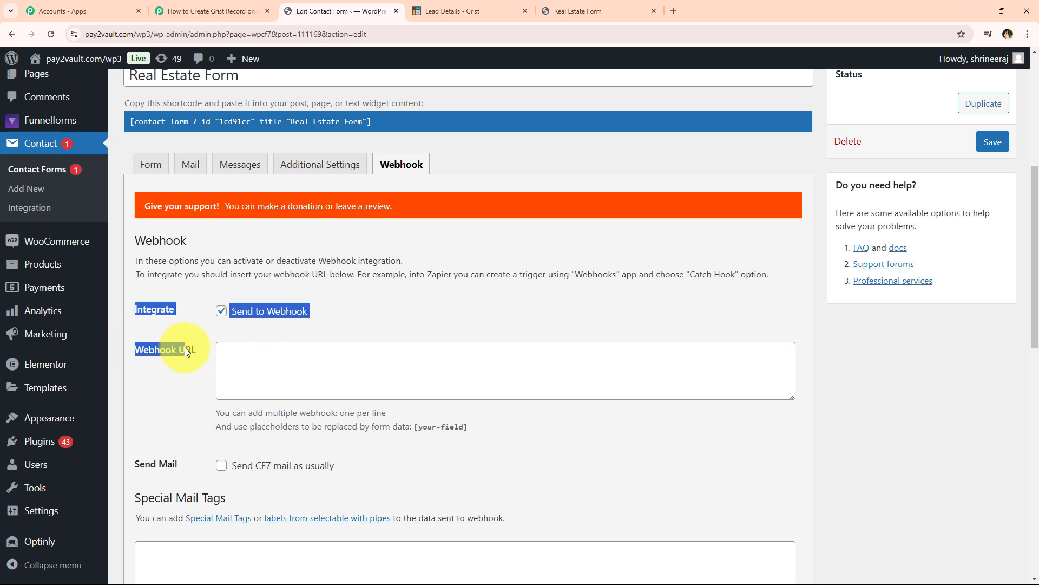
right_click(273, 370)
click(325, 247)
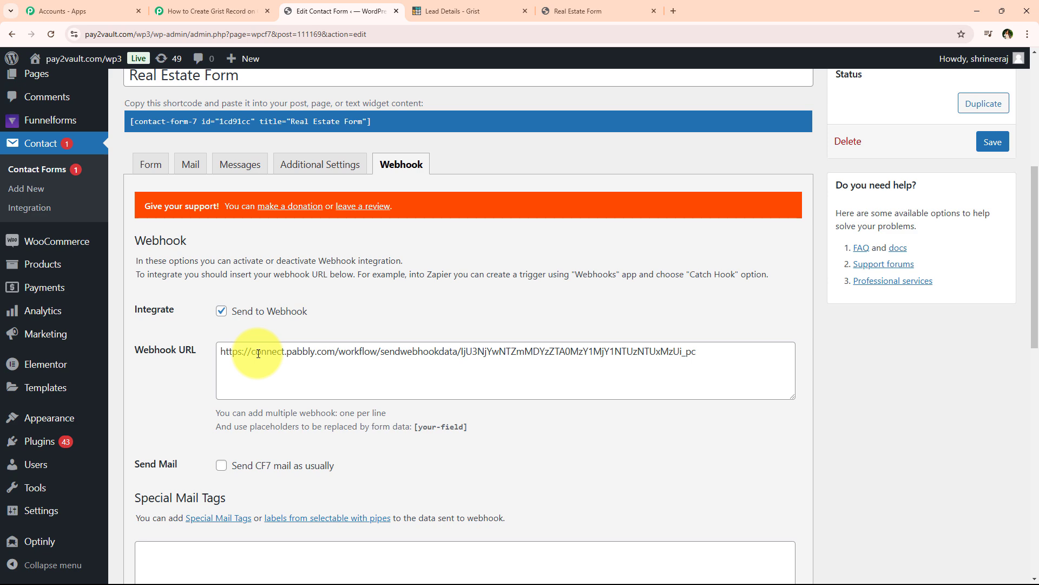
scroll(258, 353, down, 12)
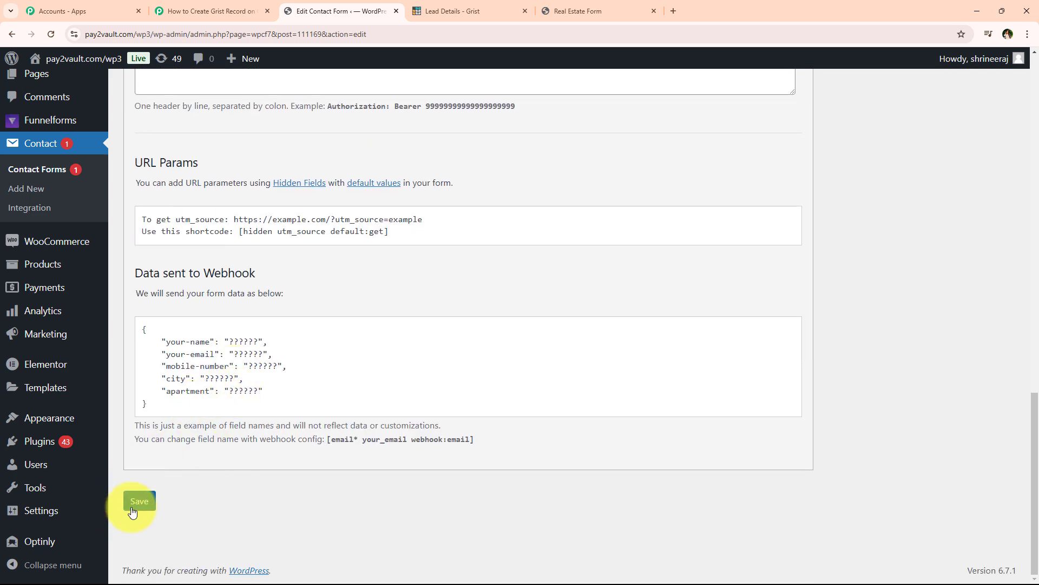
click(138, 501)
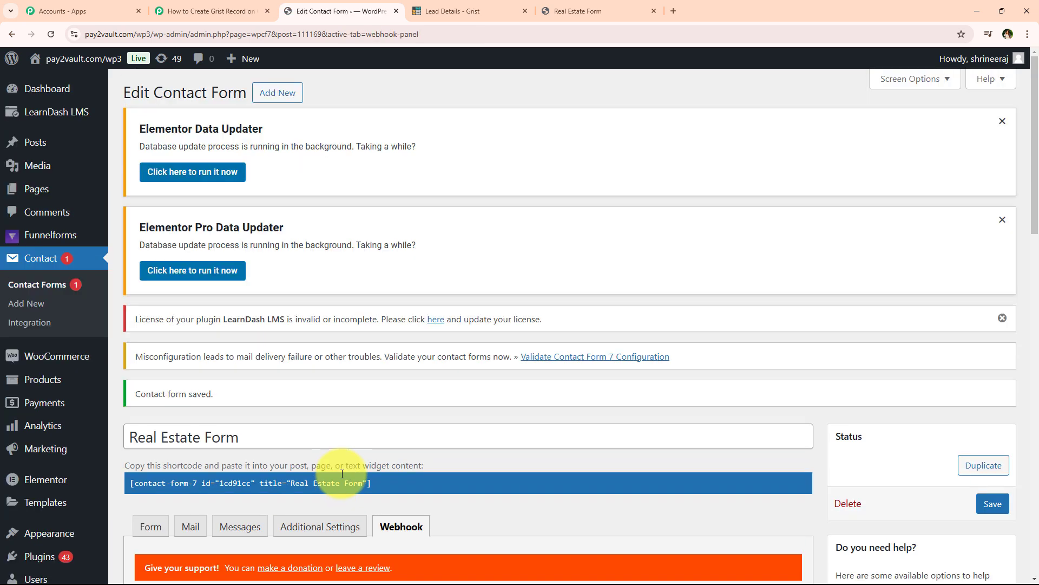
Check that the Pabbly trigger is waiting for a webhook response and needs a test submission.
scroll(297, 337, down, 2)
scroll(298, 338, down, 6)
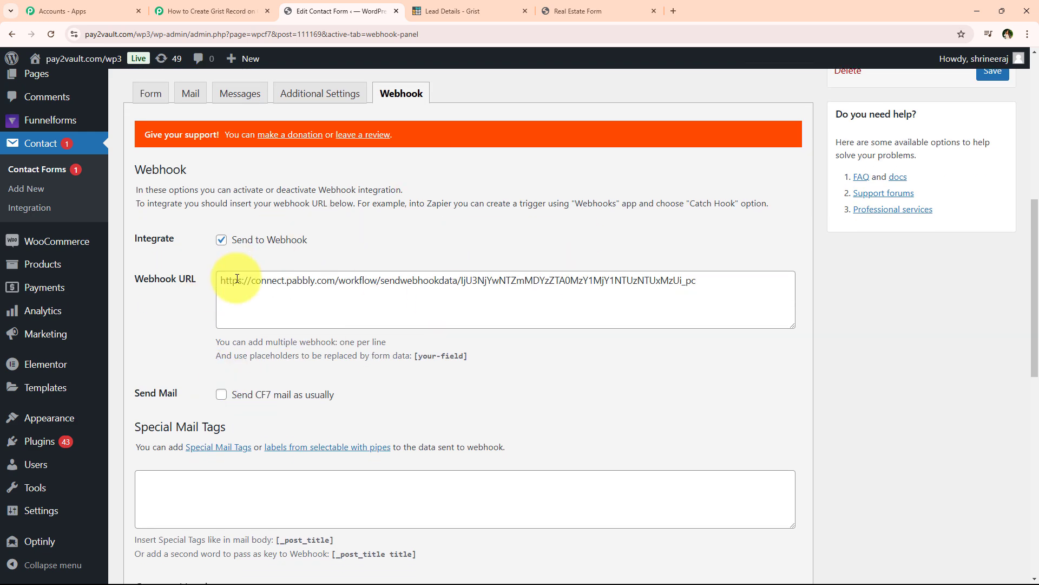
click(255, 8)
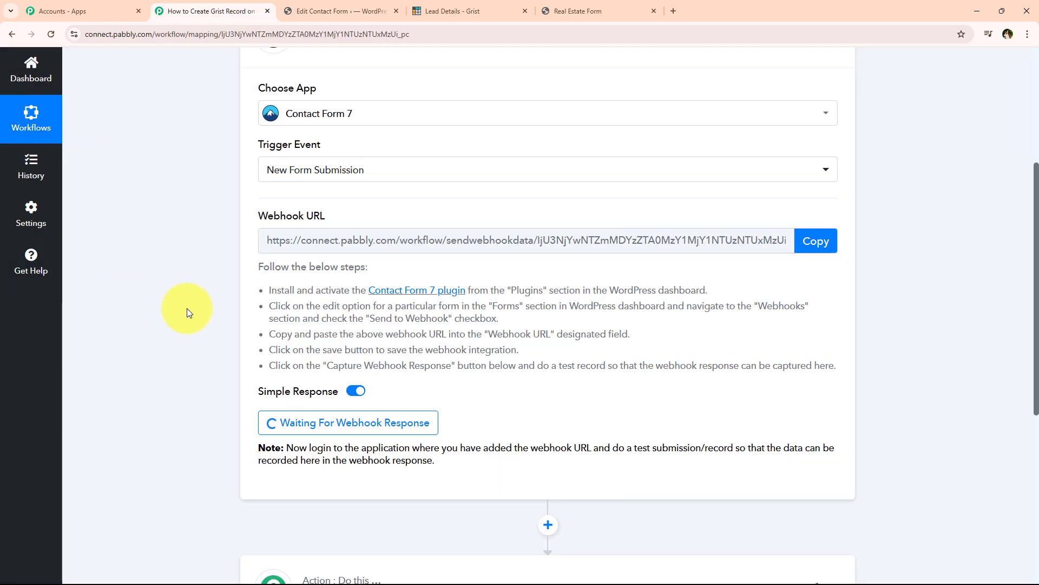
scroll(391, 153, up, 2)
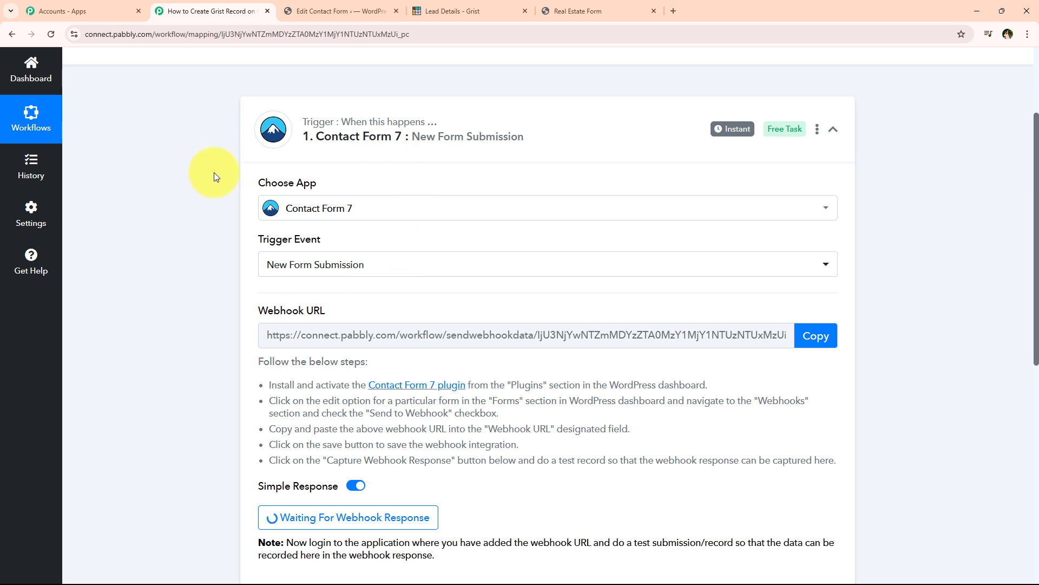
scroll(201, 185, down, 5)
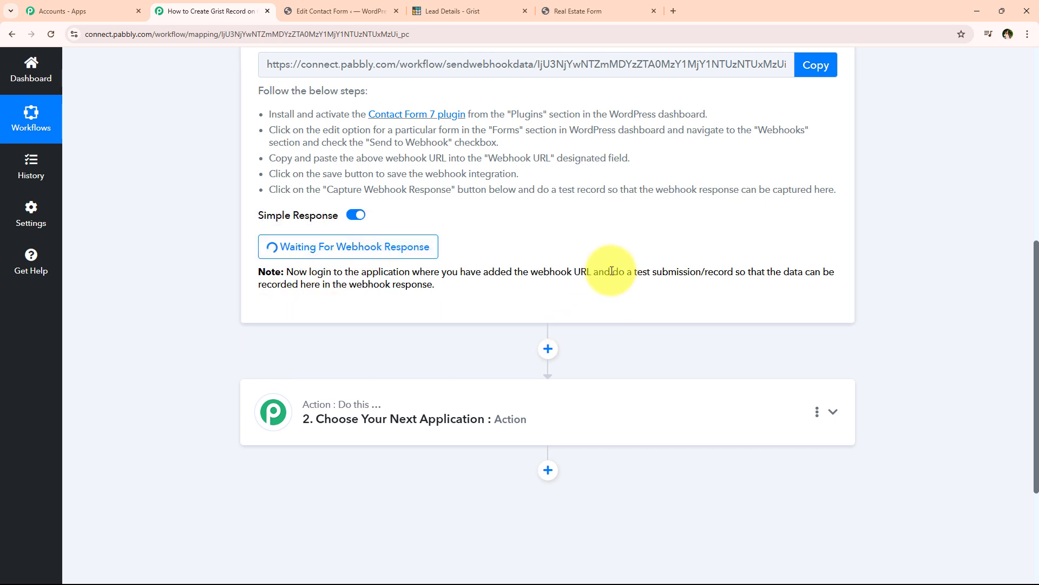
drag(612, 270, 735, 271)
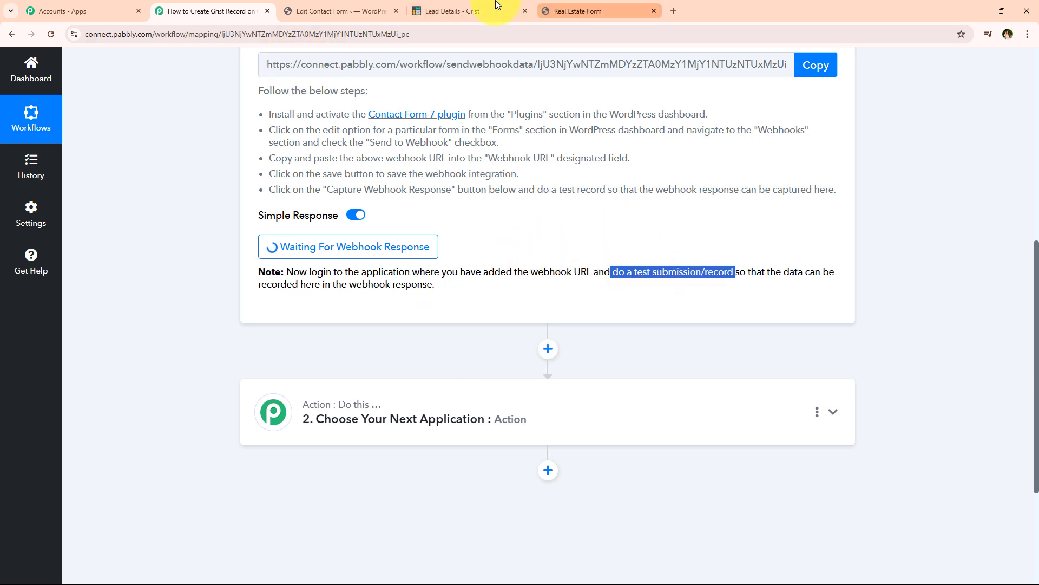
Return to the Real Estate Form edit page and open the live form page.
click(341, 11)
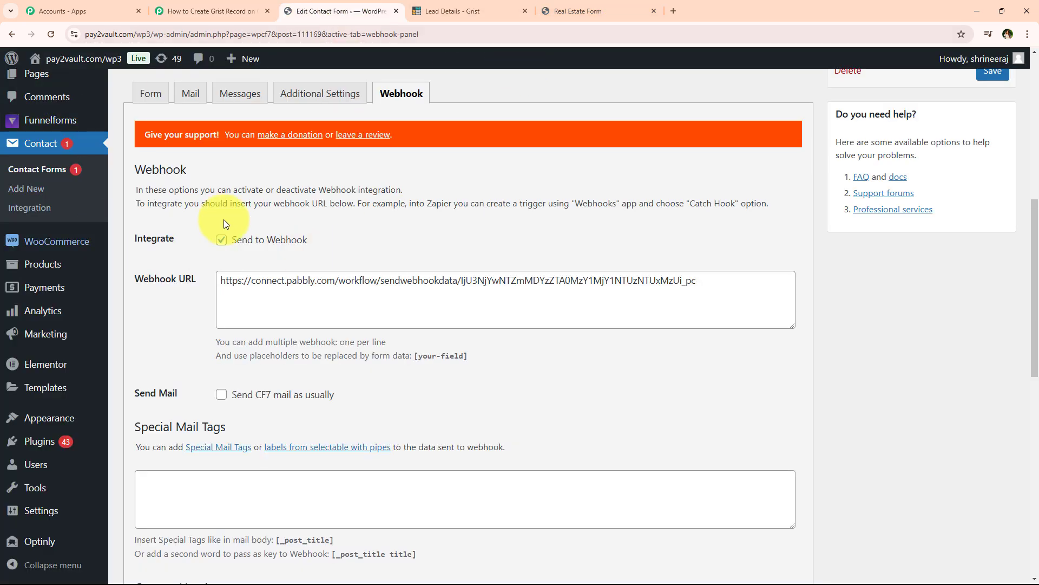
scroll(223, 219, up, 3)
drag(125, 221, 244, 221)
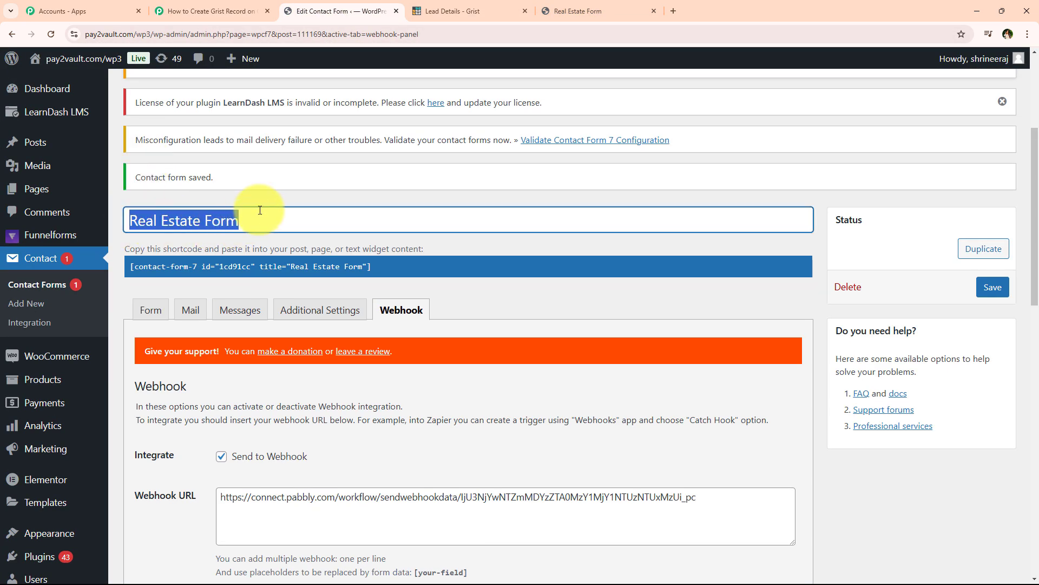
click(216, 209)
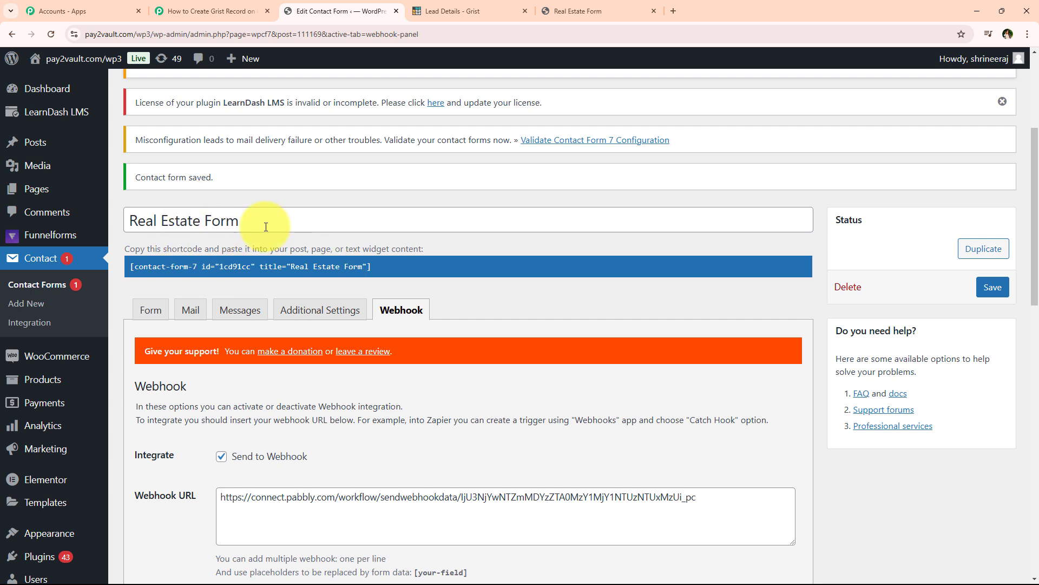
click(605, 9)
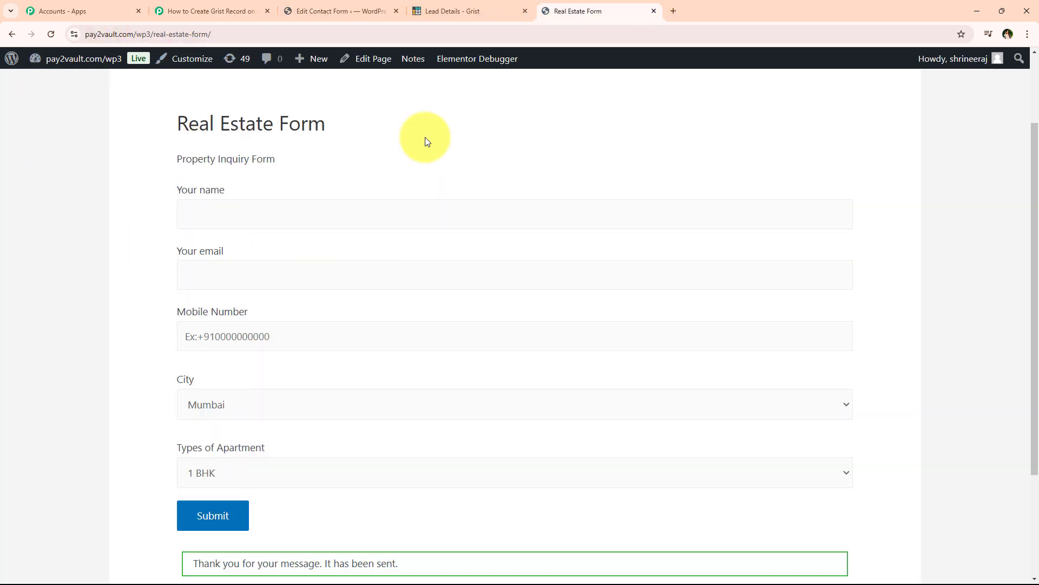
Reload the Real Estate Form page and enter the name Demo Lead, a demo email and a mobile number.
scroll(136, 298, down, 2)
scroll(142, 343, up, 3)
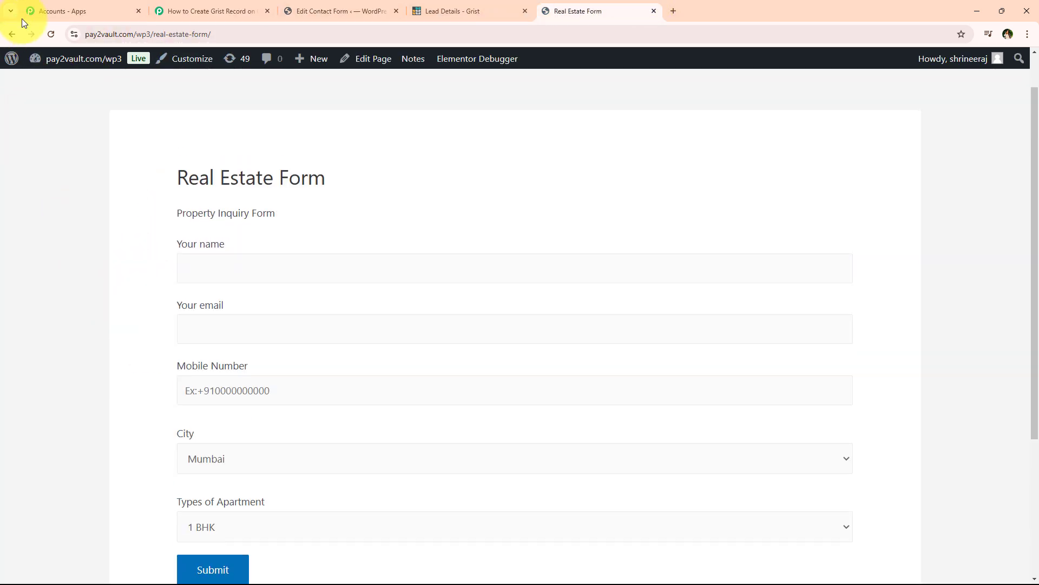
click(51, 35)
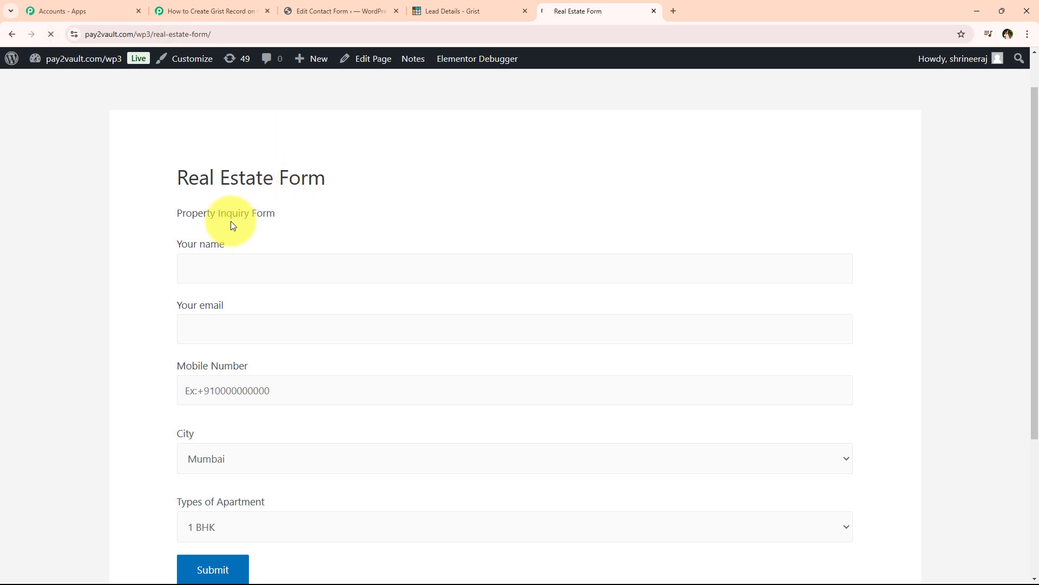
scroll(173, 228, down, 1)
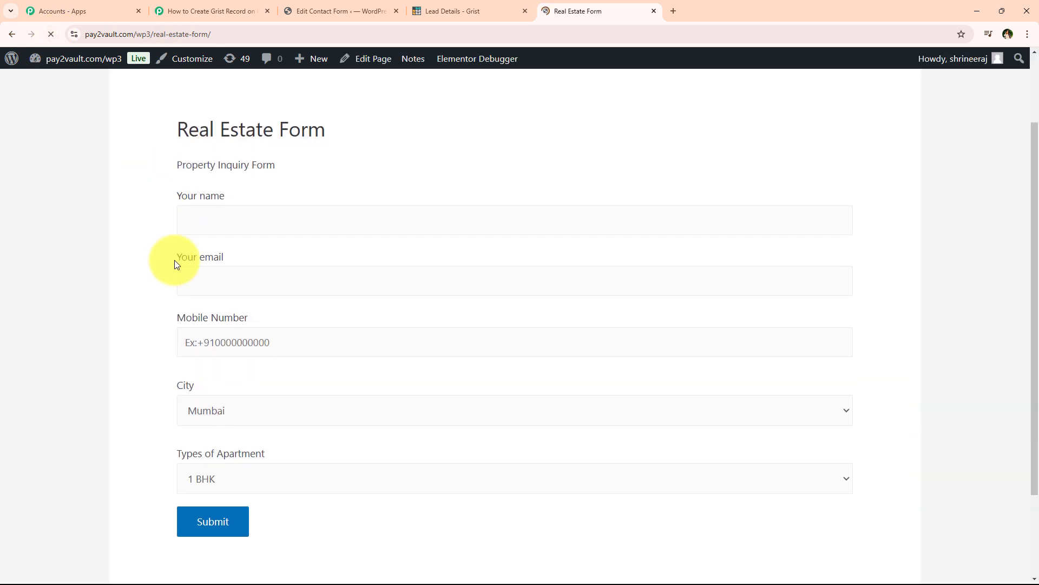
click(220, 215)
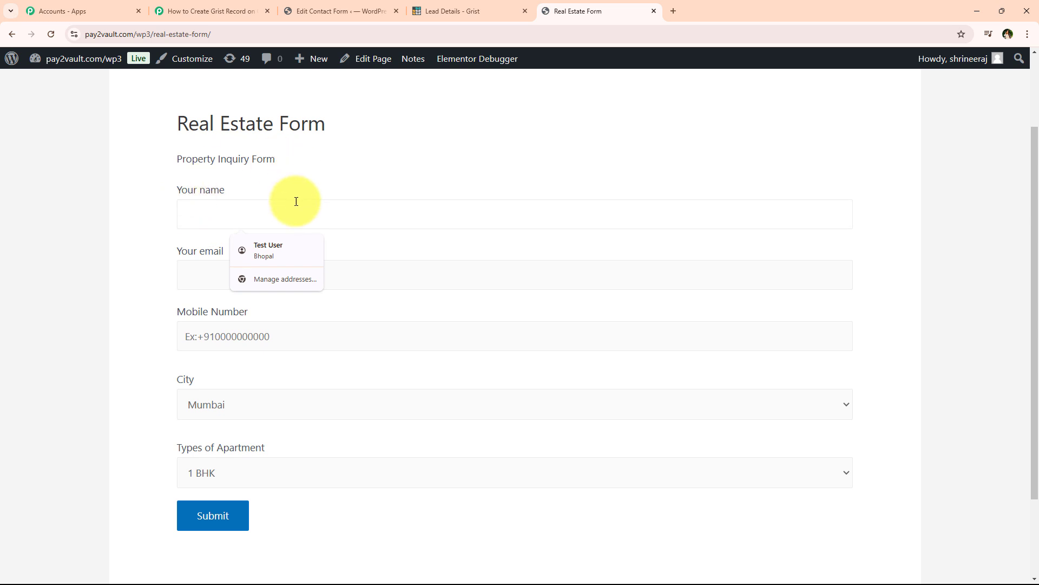
text(Demo Lead)
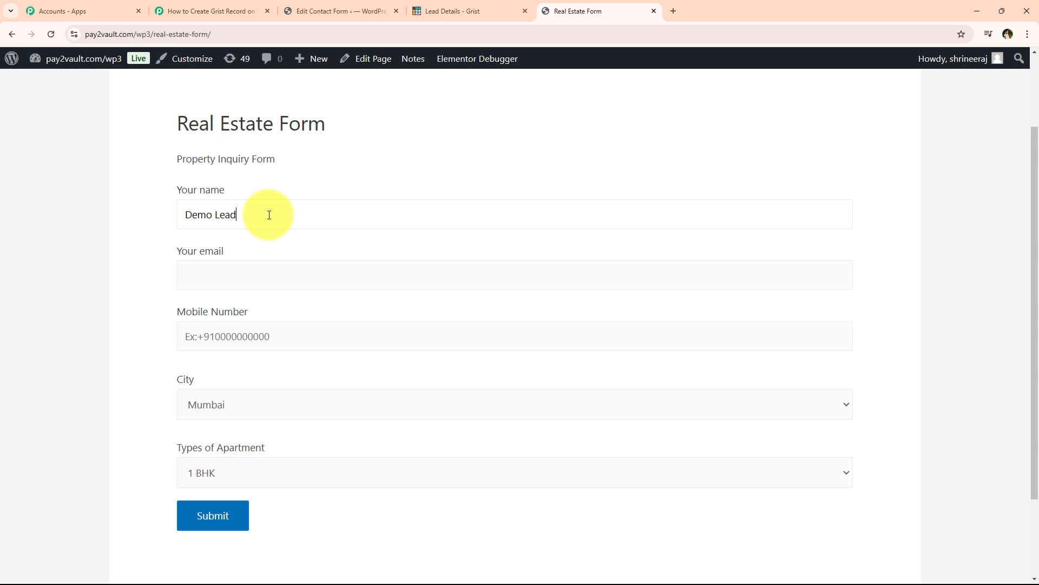
click(270, 282)
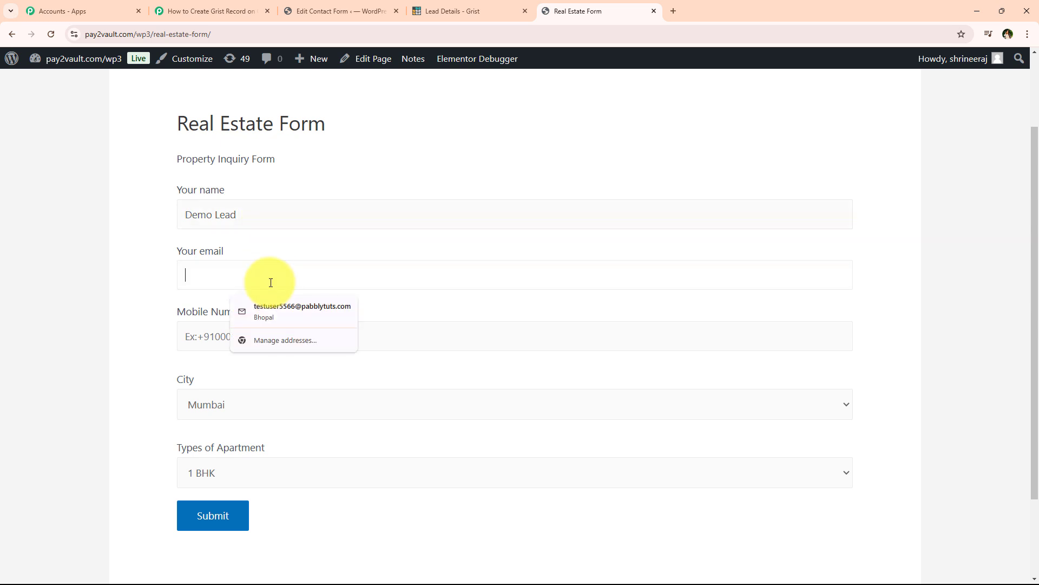
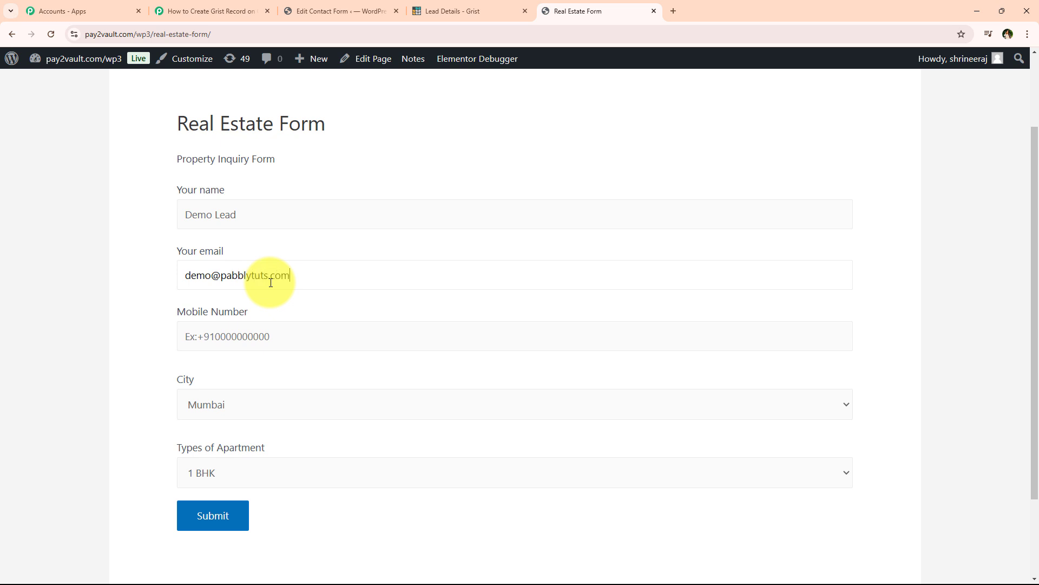
click(253, 337)
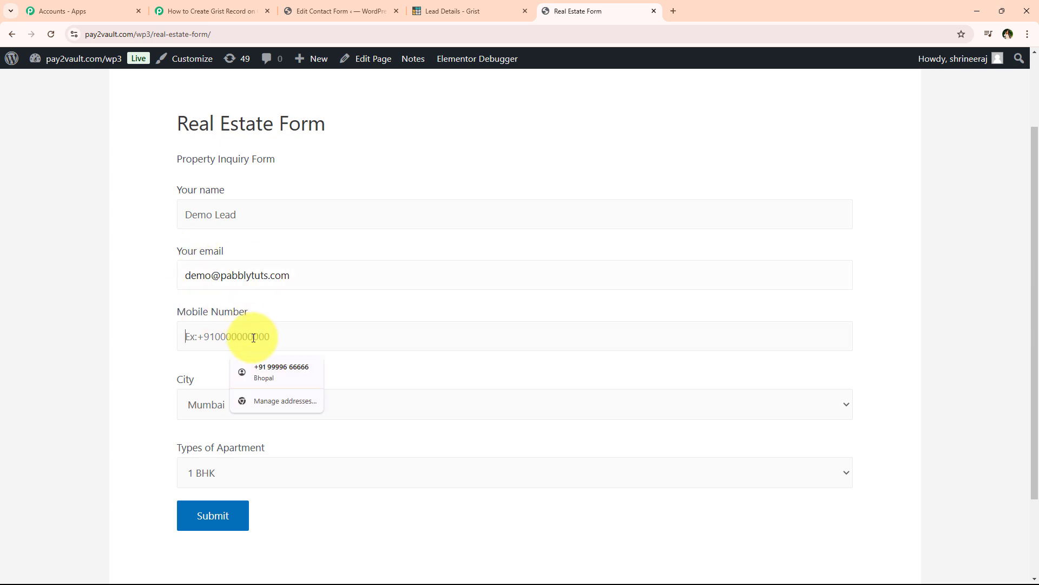
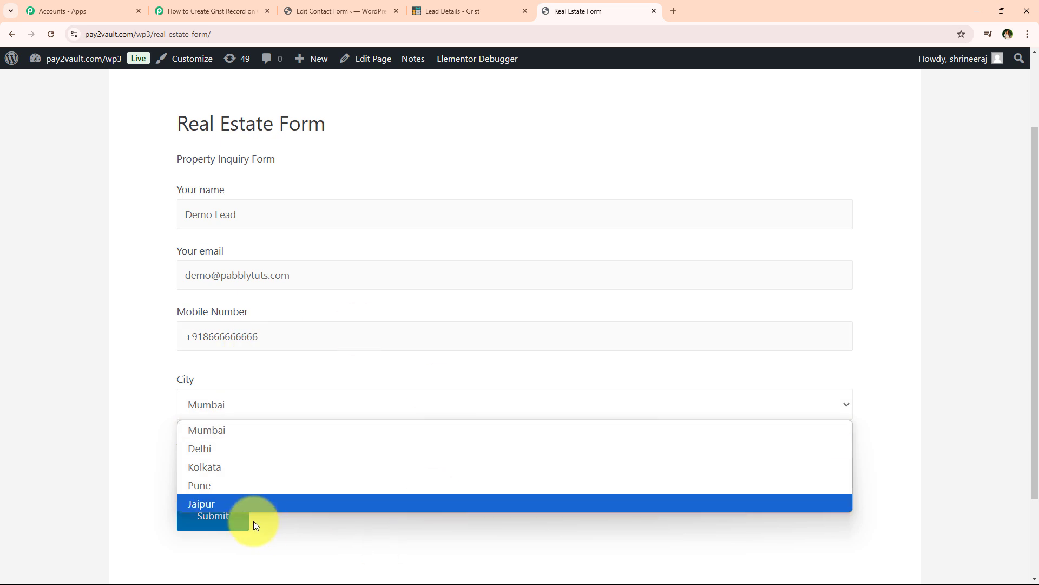
Choose Pune as the city and 1 BHK as the apartment type.
click(231, 486)
click(209, 477)
scroll(66, 438, down, 2)
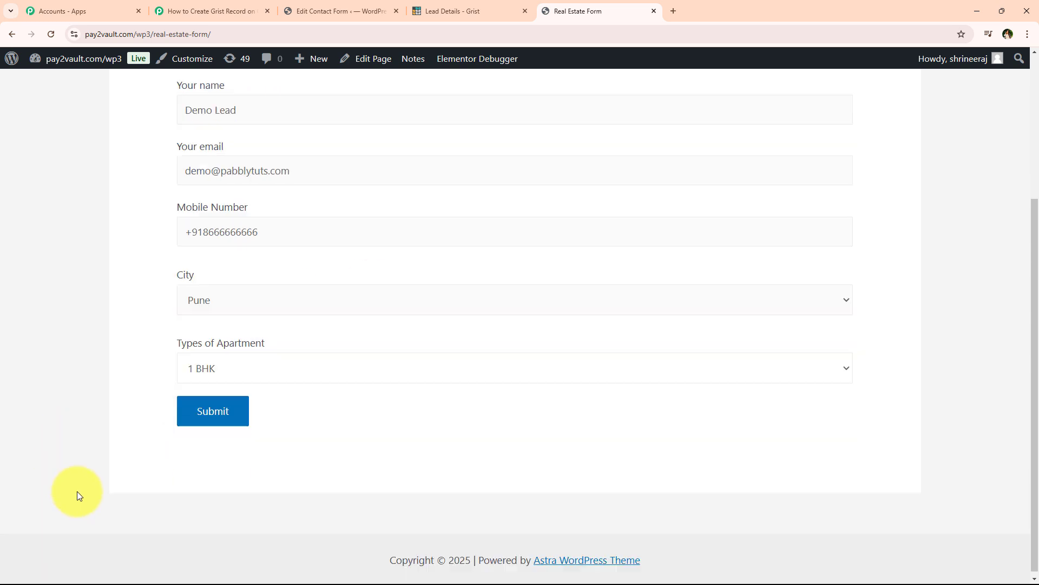
click(186, 373)
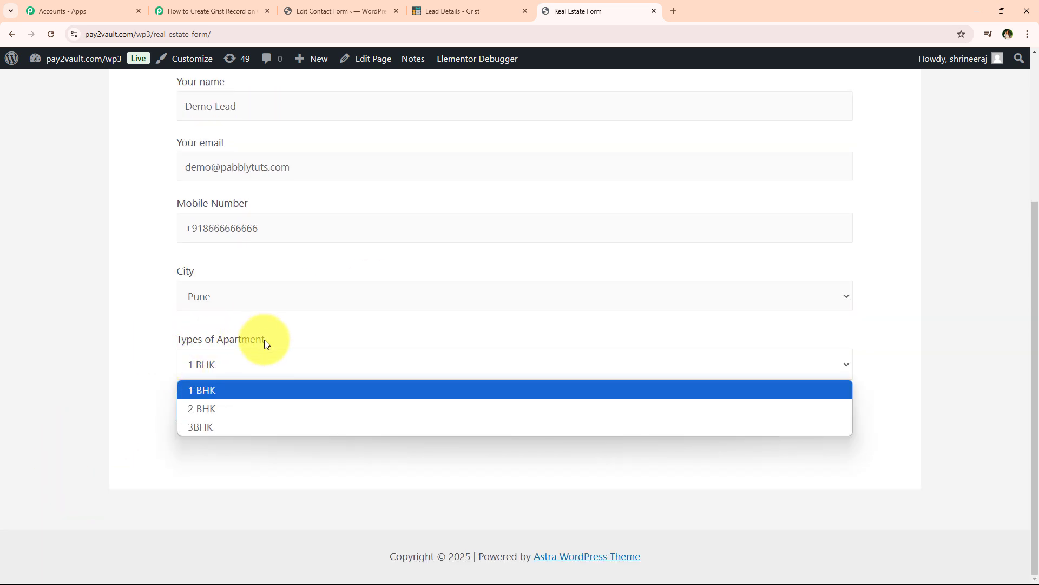
click(224, 392)
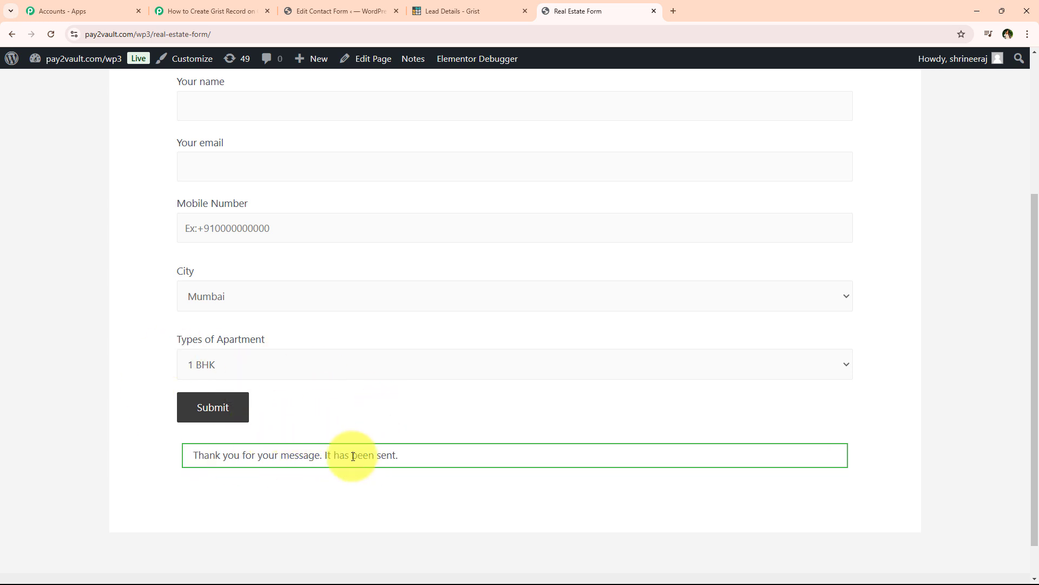
Review the received email, mobile number, city and apartment values in the Response Received panel.
click(243, 10)
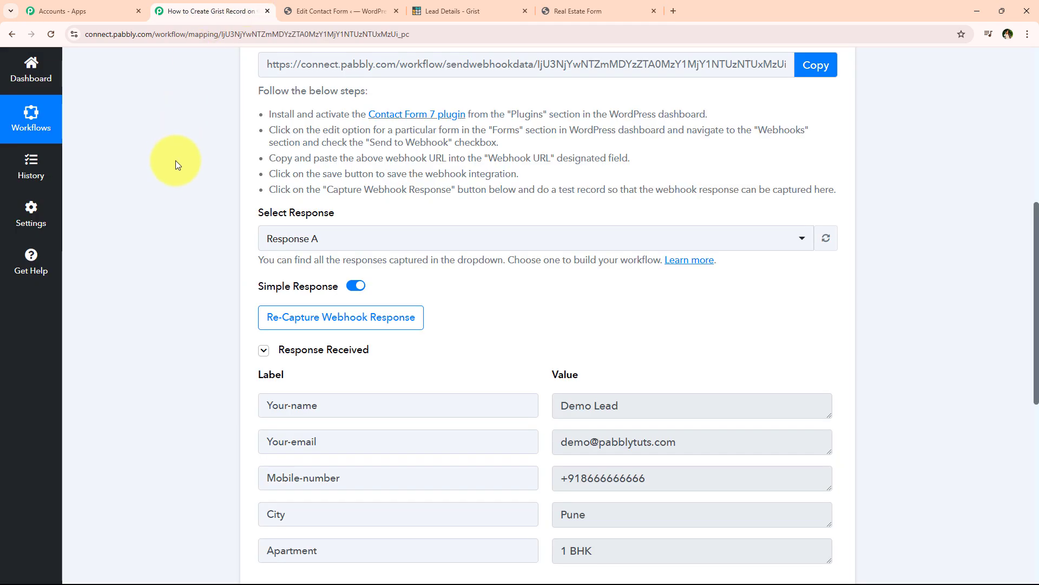
scroll(179, 163, down, 2)
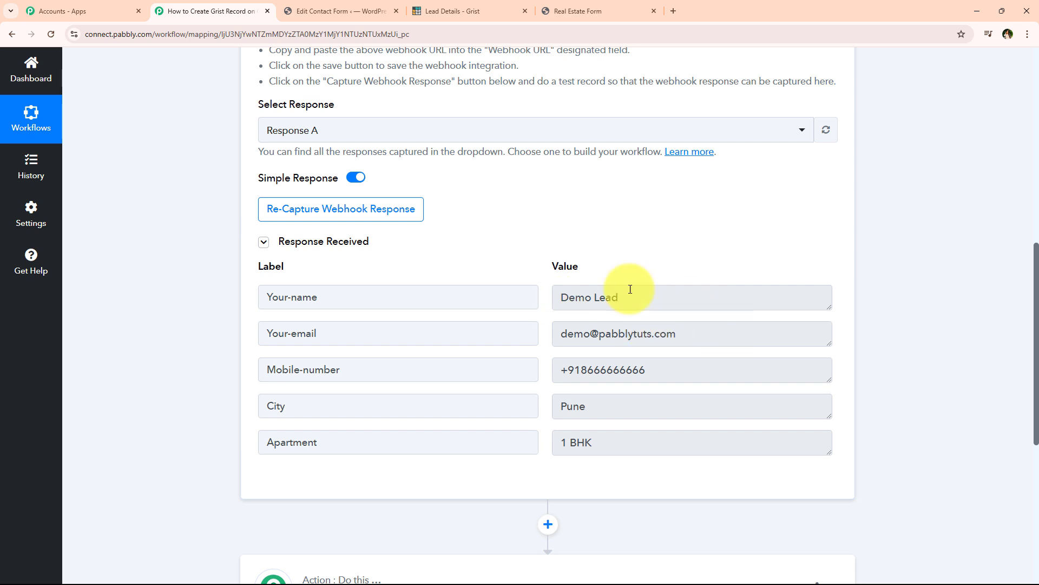
click(699, 329)
click(680, 372)
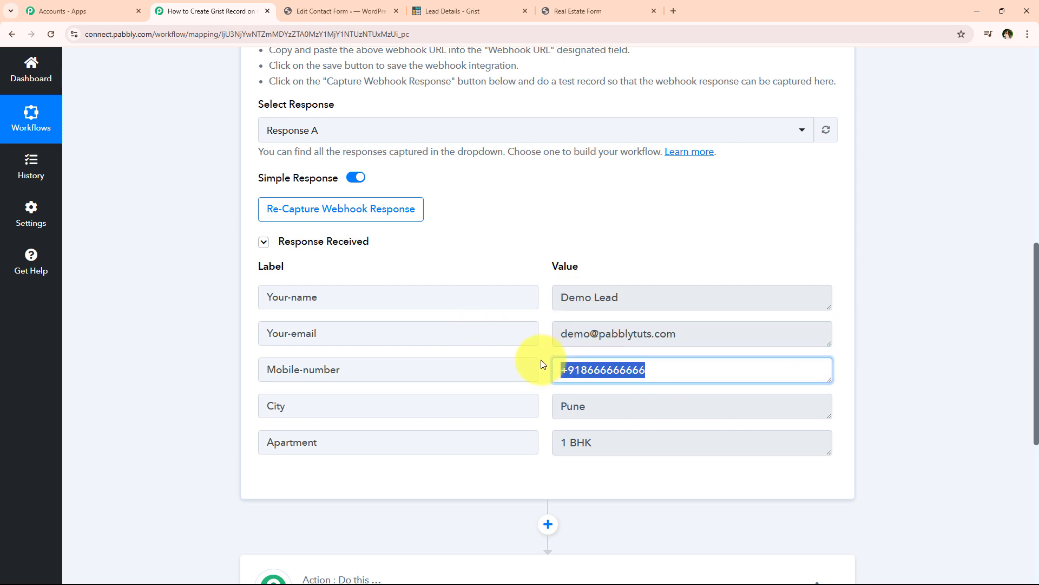
click(582, 403)
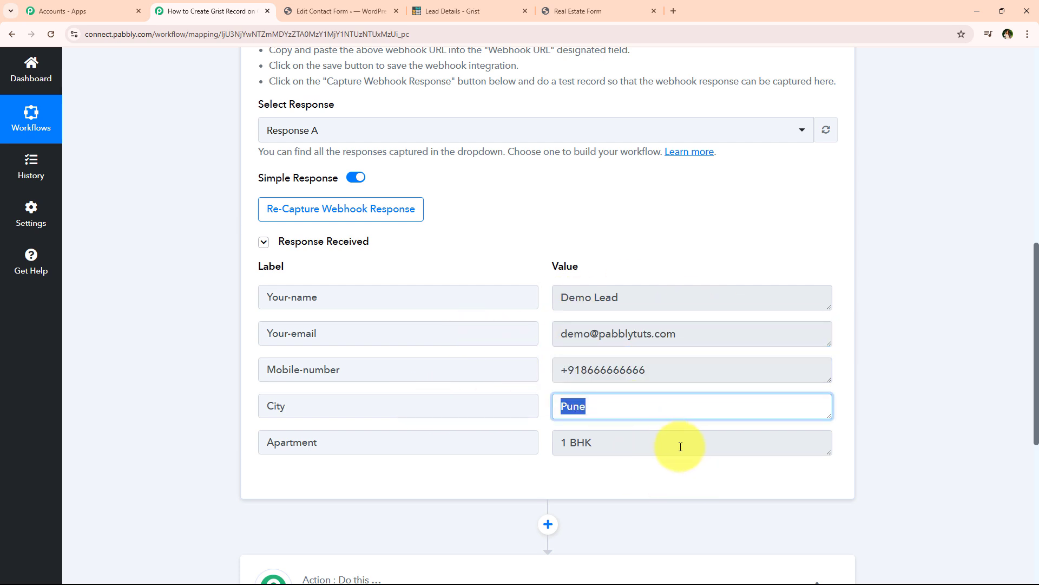
click(571, 451)
Collapse the Contact Form 7 New Form Submission trigger step.
click(153, 353)
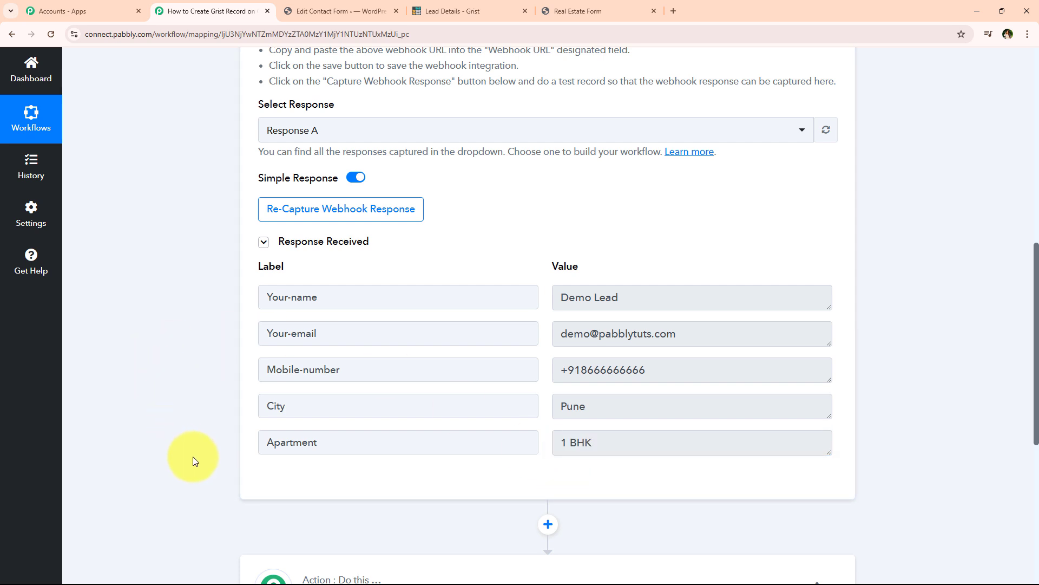
scroll(197, 415, up, 3)
scroll(196, 415, up, 7)
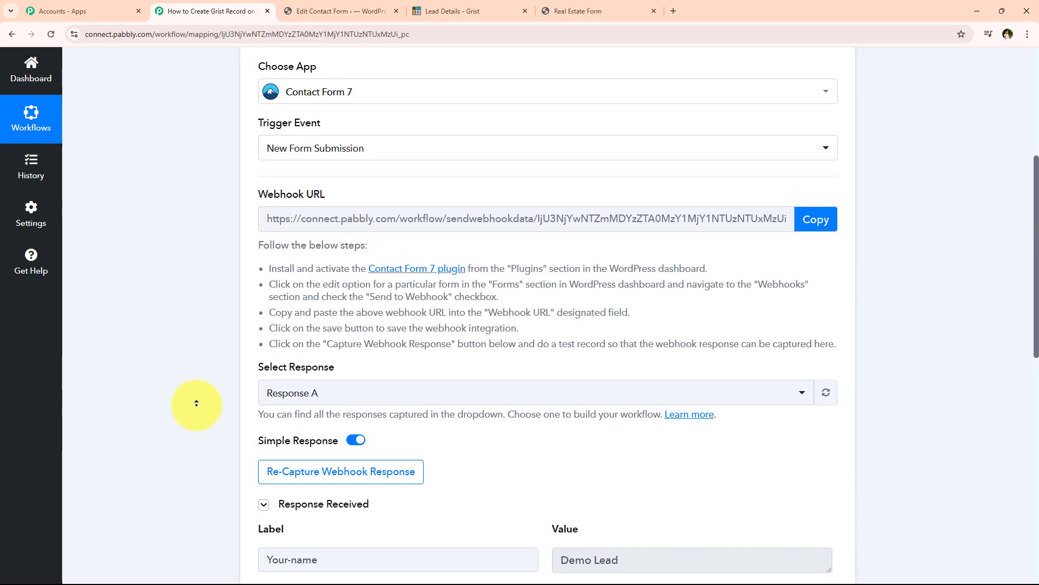
click(325, 295)
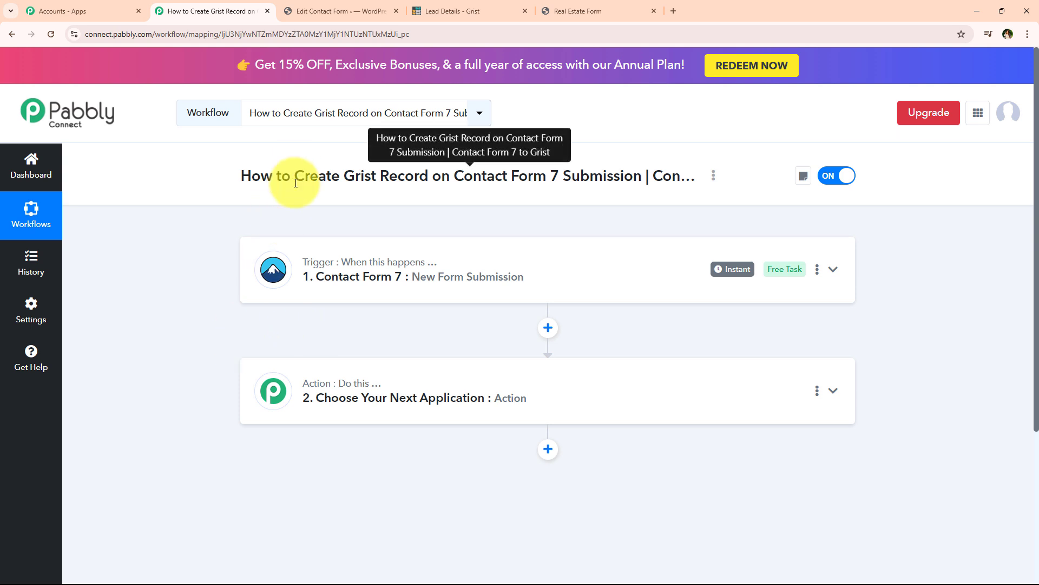
Set the action step to the Grist app with Create Record as the action event.
drag(293, 176, 633, 174)
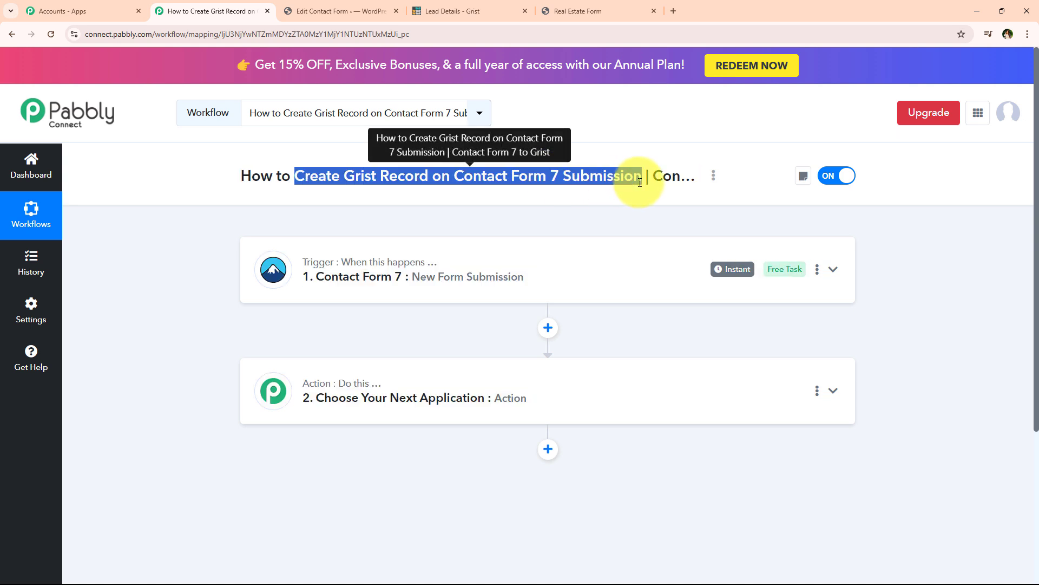
click(457, 395)
scroll(336, 379, down, 3)
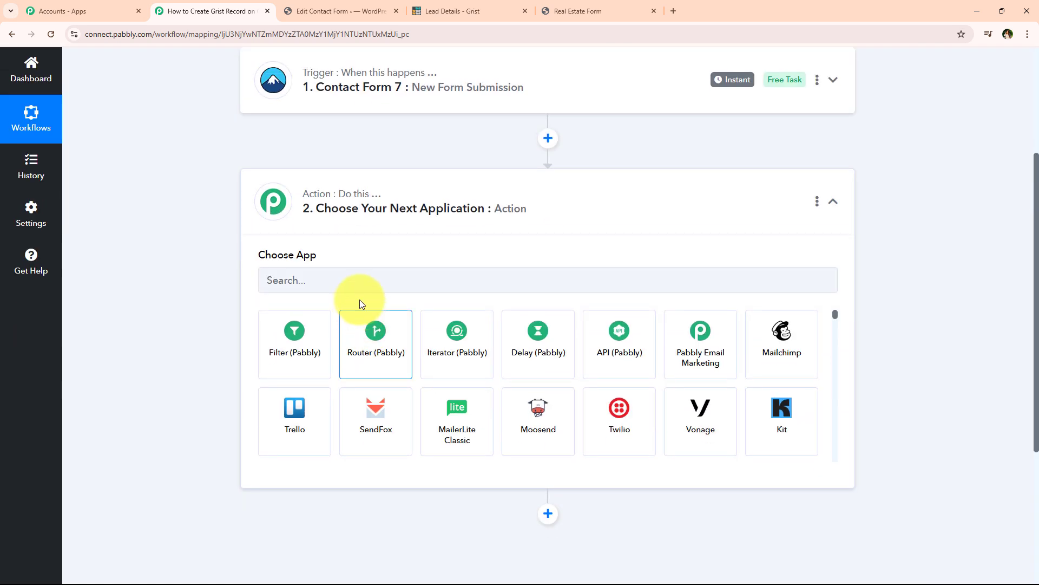
click(369, 281)
text(Grist)
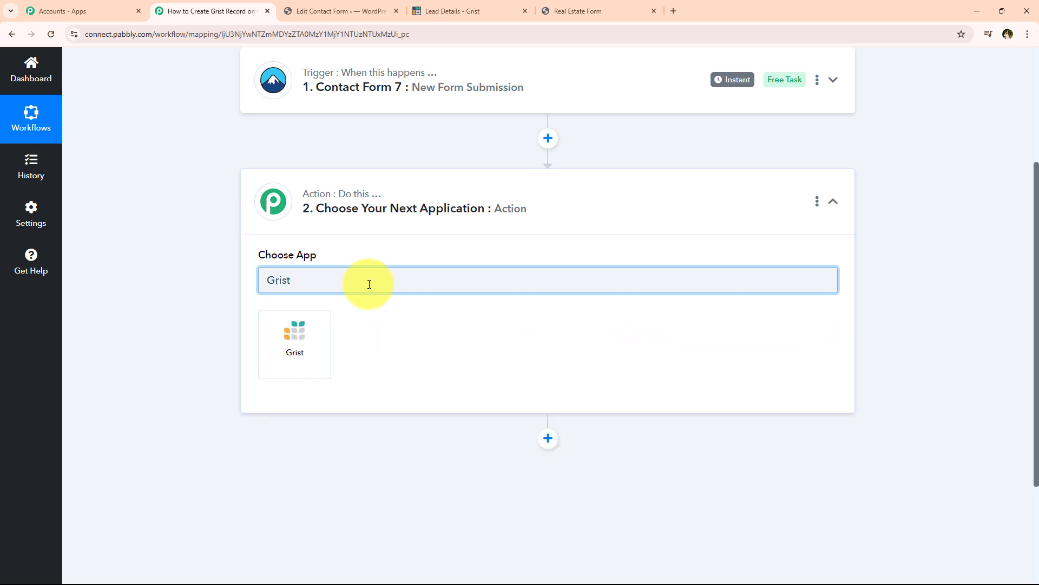
click(294, 344)
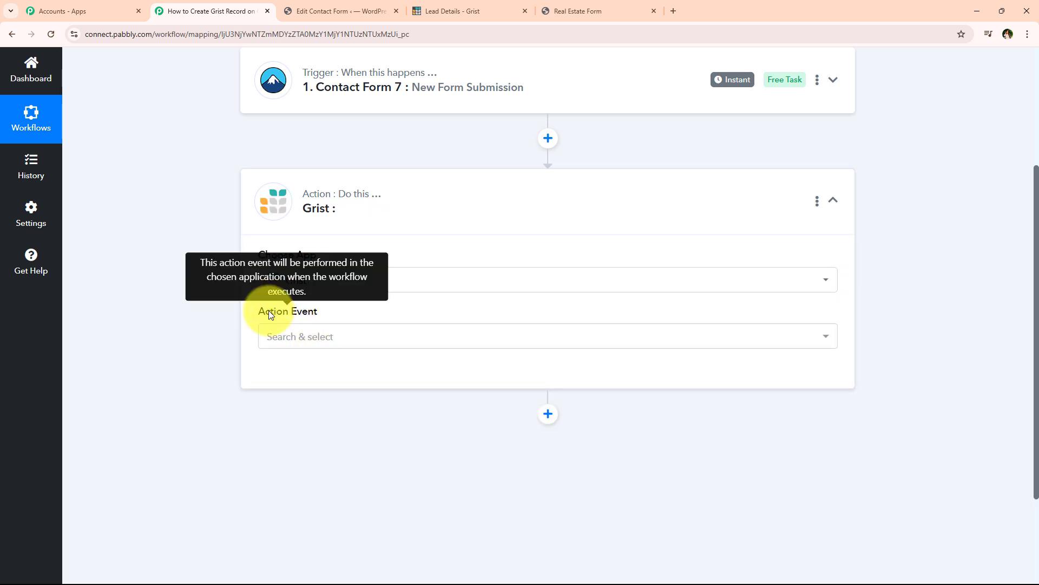
click(294, 347)
scroll(154, 457, down, 1)
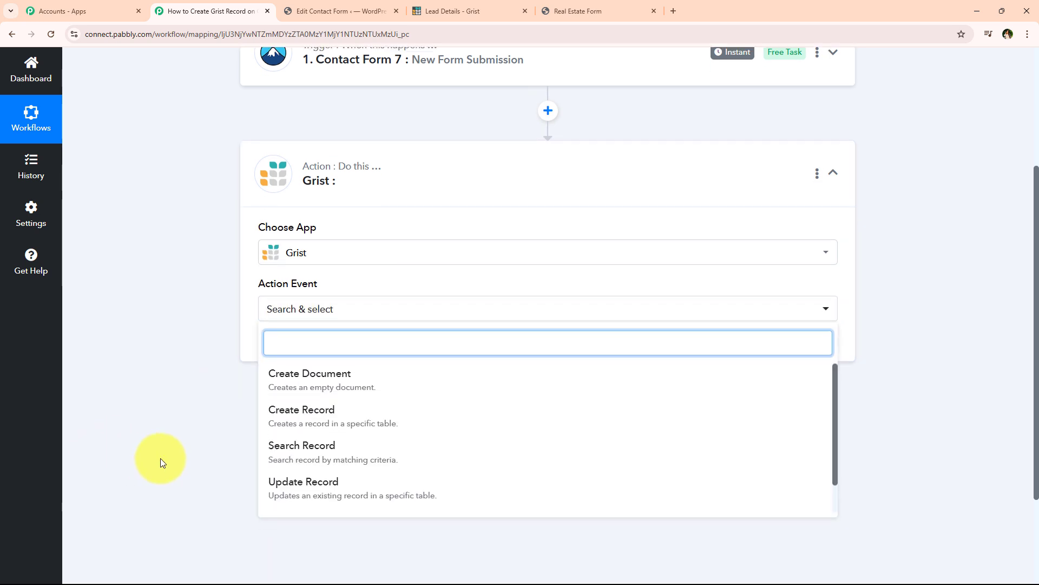
click(408, 405)
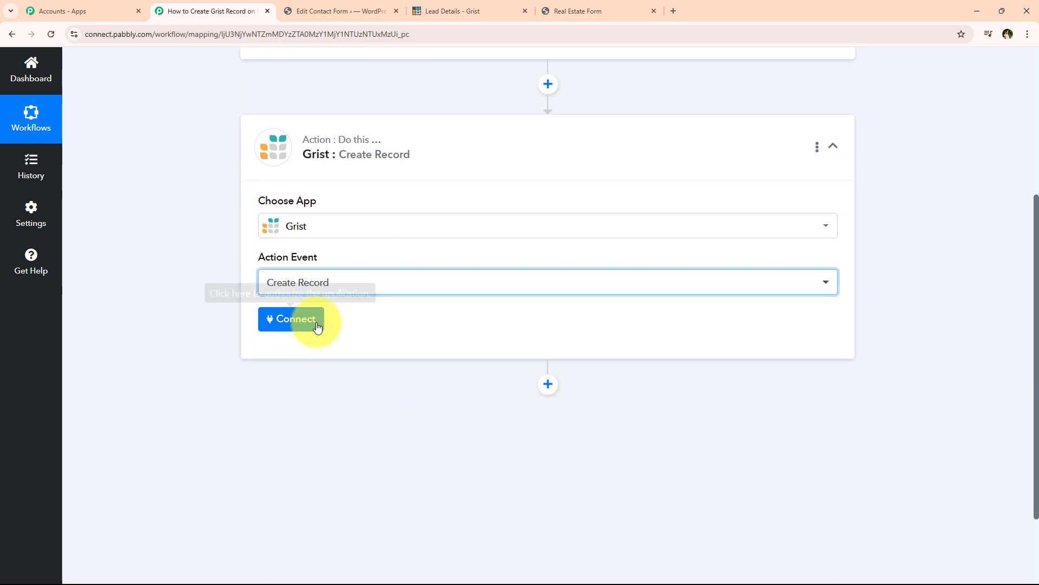
Start adding a new Grist connection, Grist #2, and read the token instructions.
click(314, 328)
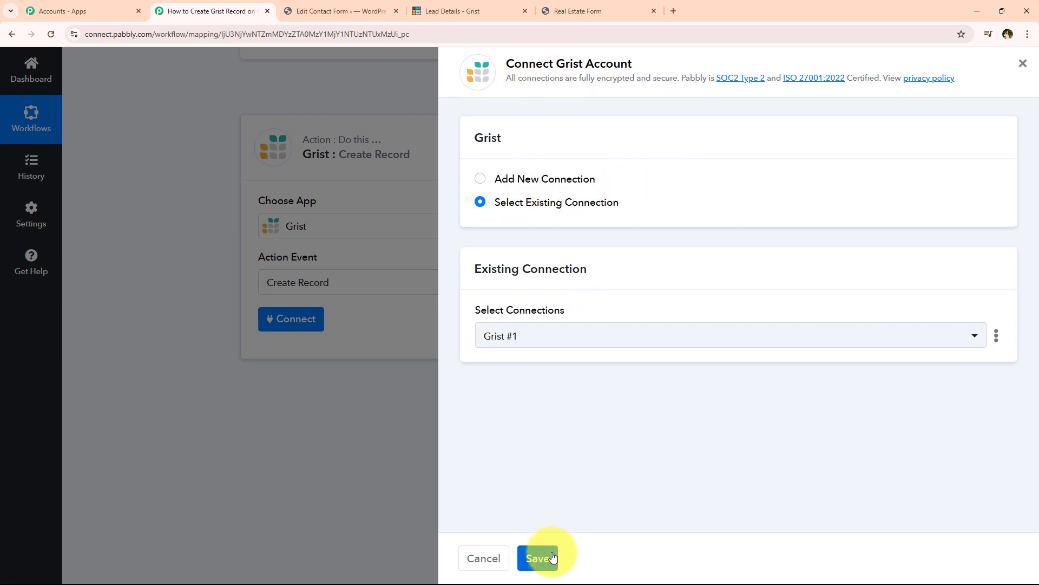
click(556, 178)
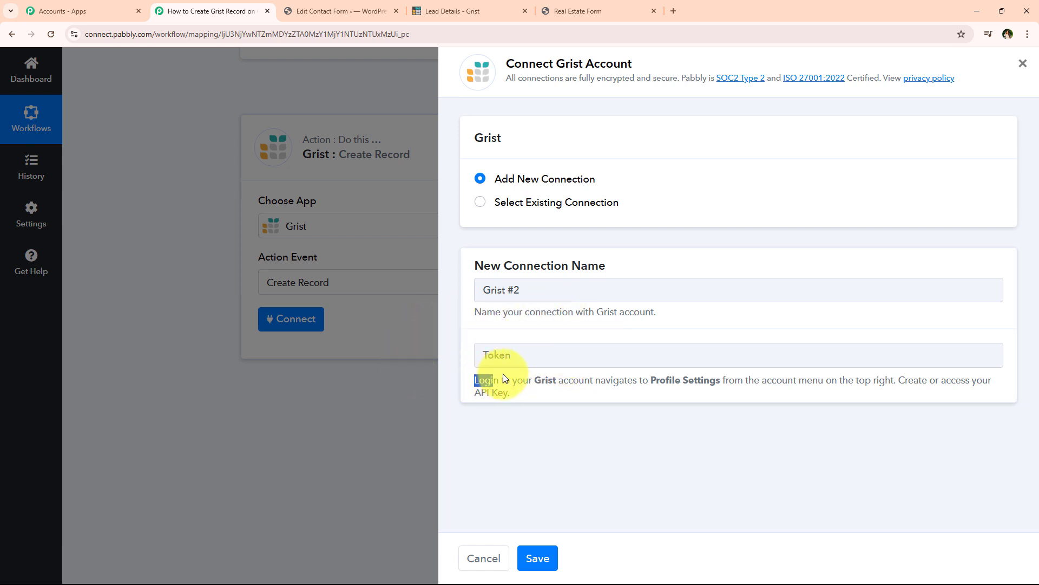
drag(597, 377, 980, 387)
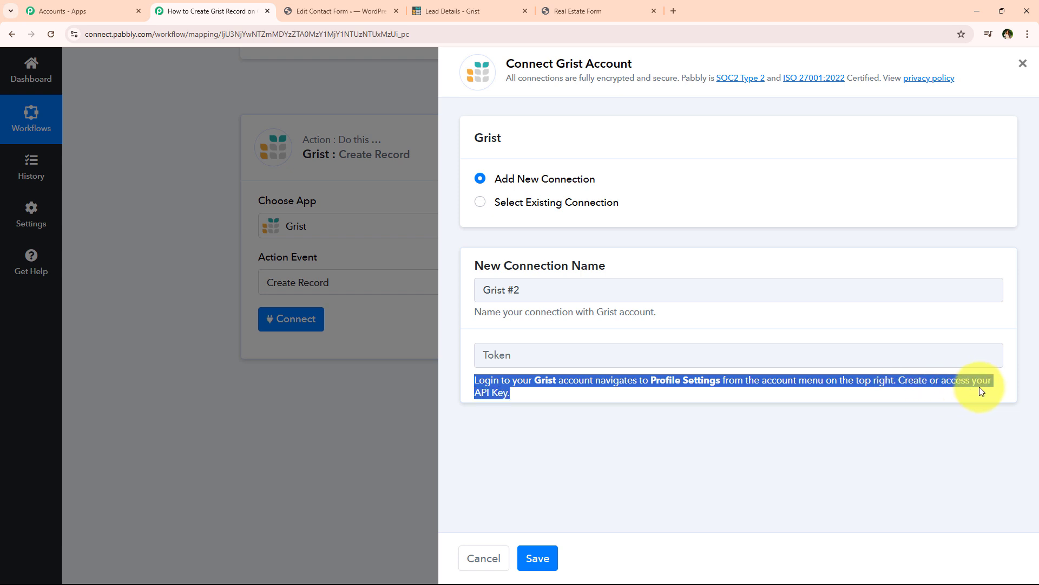
click(735, 373)
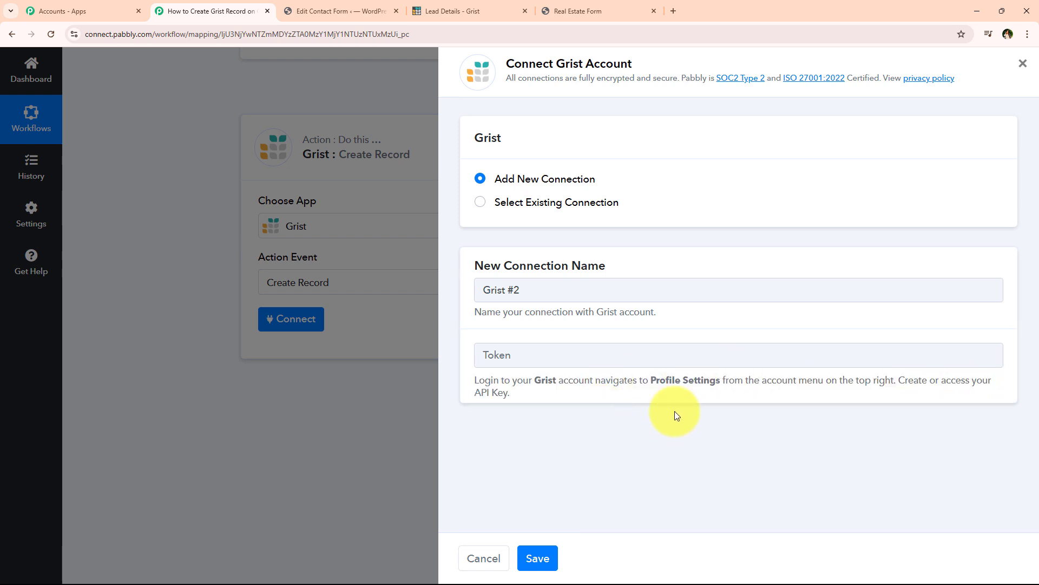
Open Grist's Profile Settings from the account menu and select the API key.
click(440, 6)
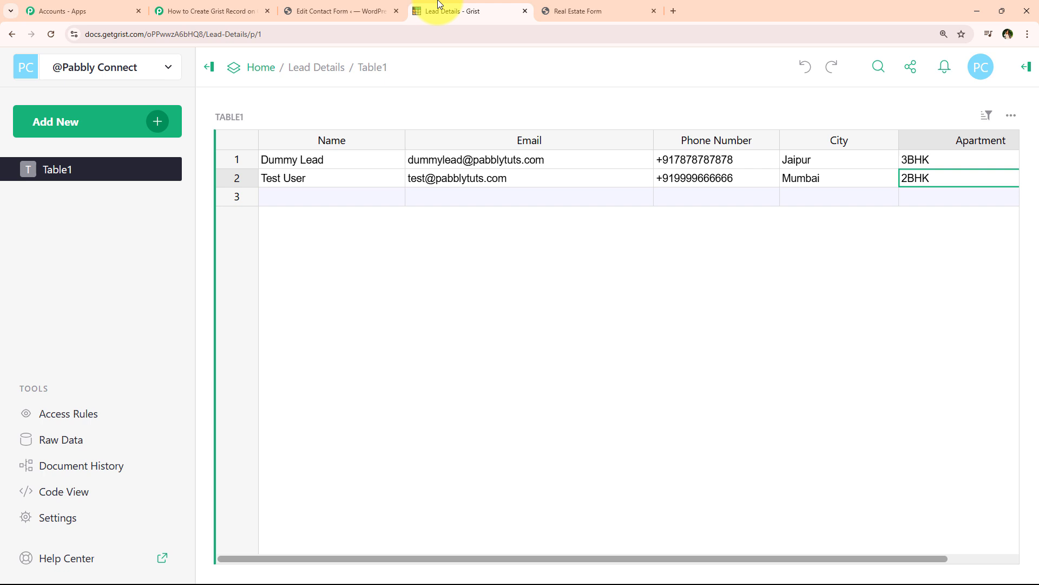
click(982, 80)
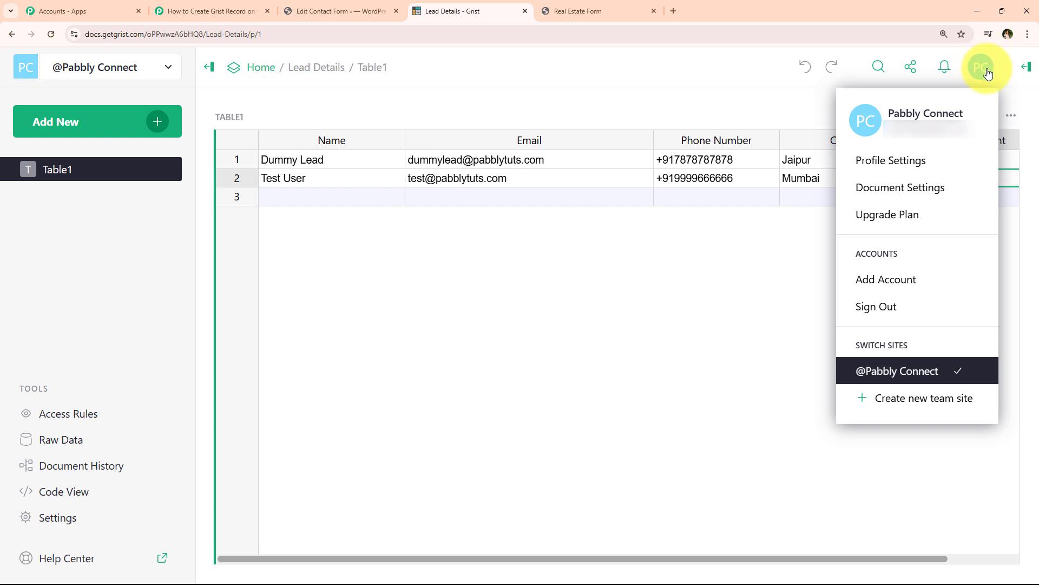
click(920, 160)
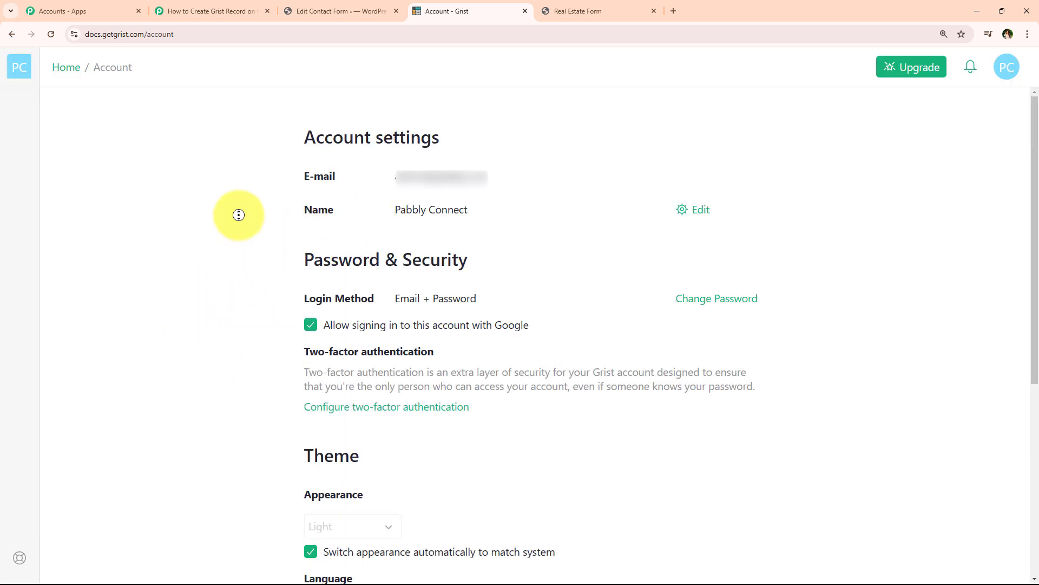
scroll(244, 378, down, 5)
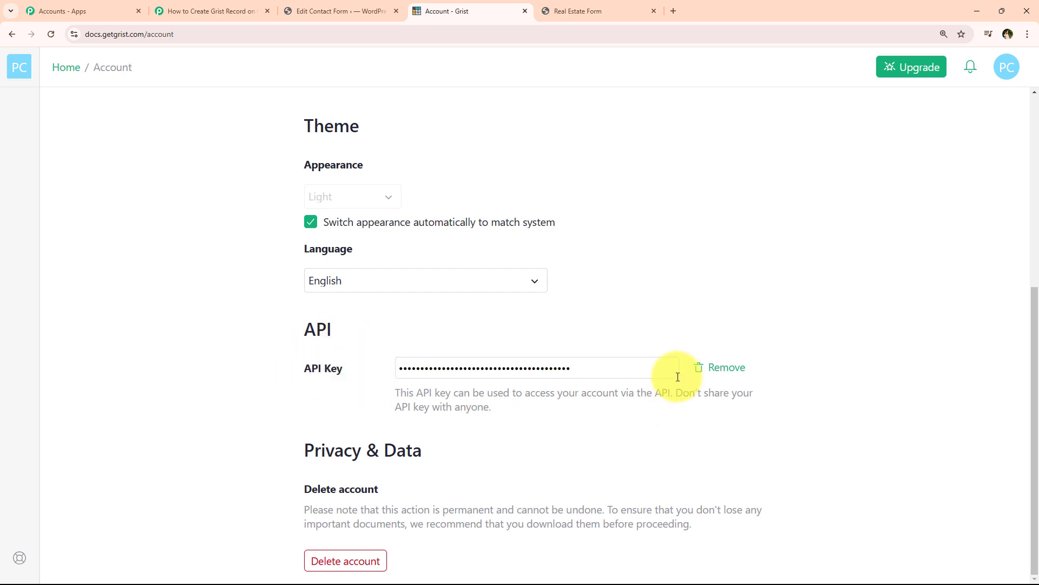
click(631, 368)
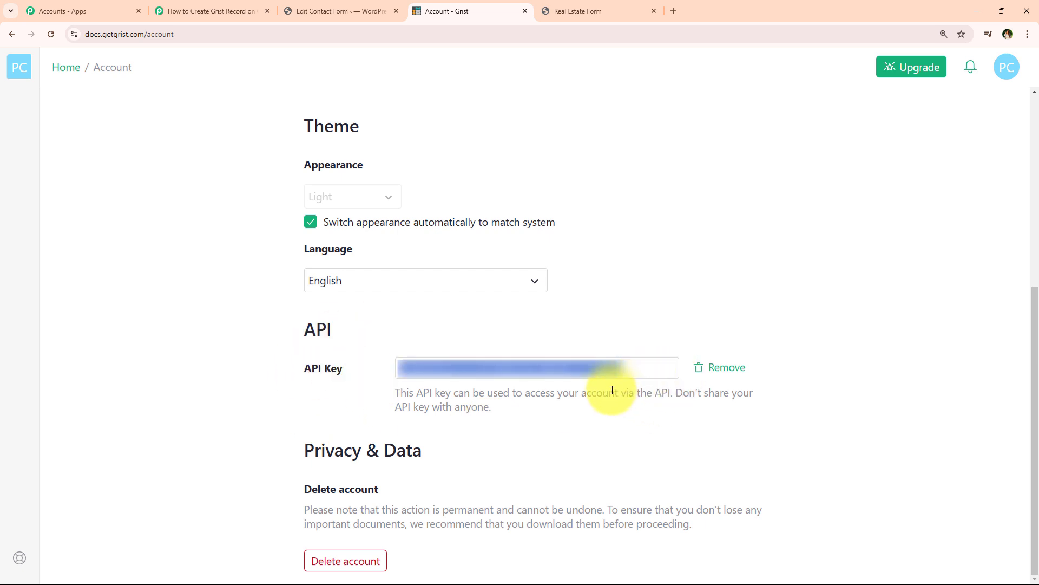
Paste the Grist API key into the token field and save the Grist #2 connection.
click(209, 11)
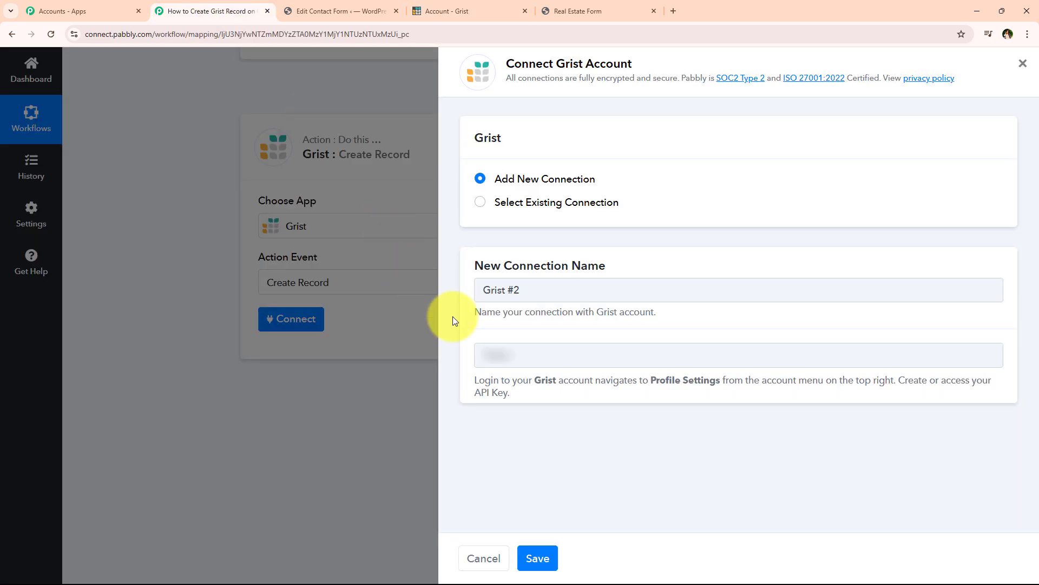
click(569, 352)
right_click(569, 347)
click(599, 457)
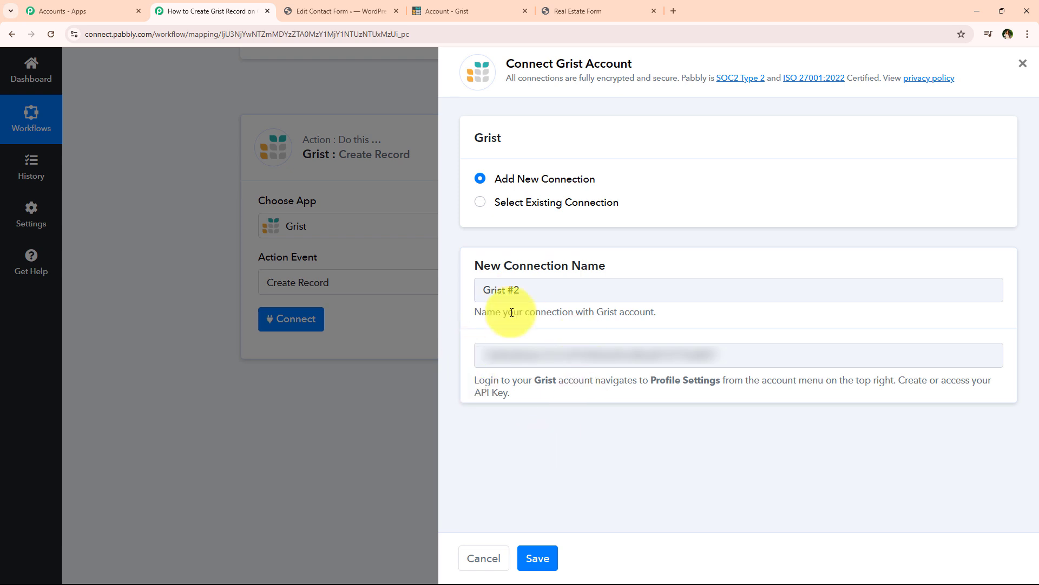
click(537, 557)
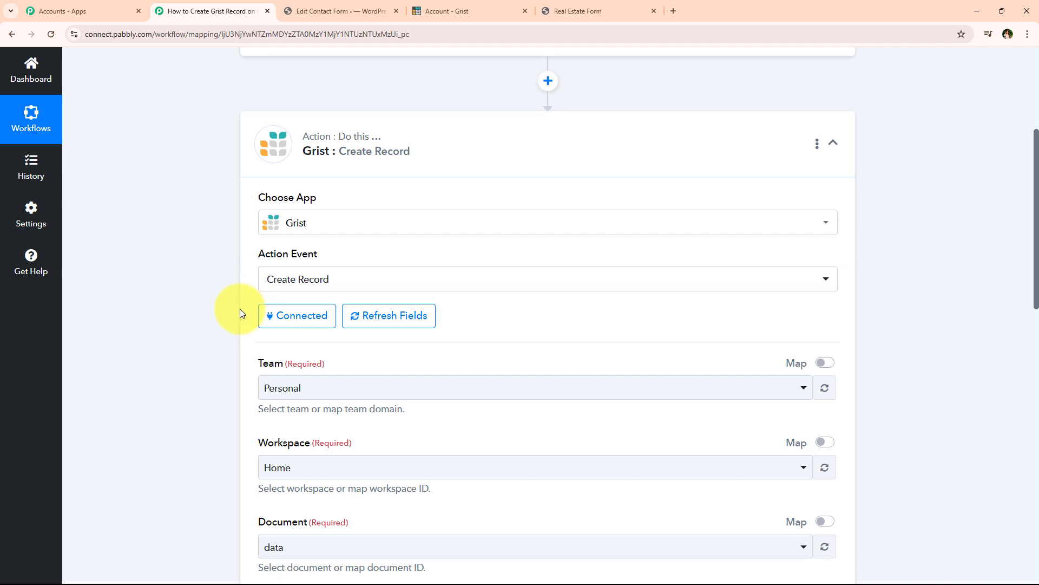
Choose team Personal, workspace Home and document Lead Details in the Grist step.
scroll(239, 313, down, 2)
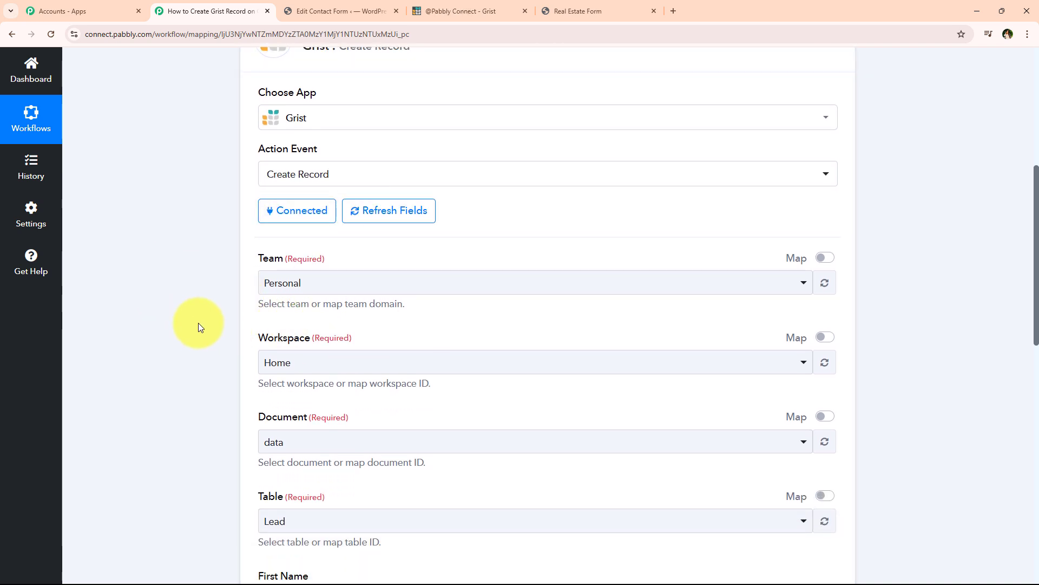
scroll(202, 324, down, 1)
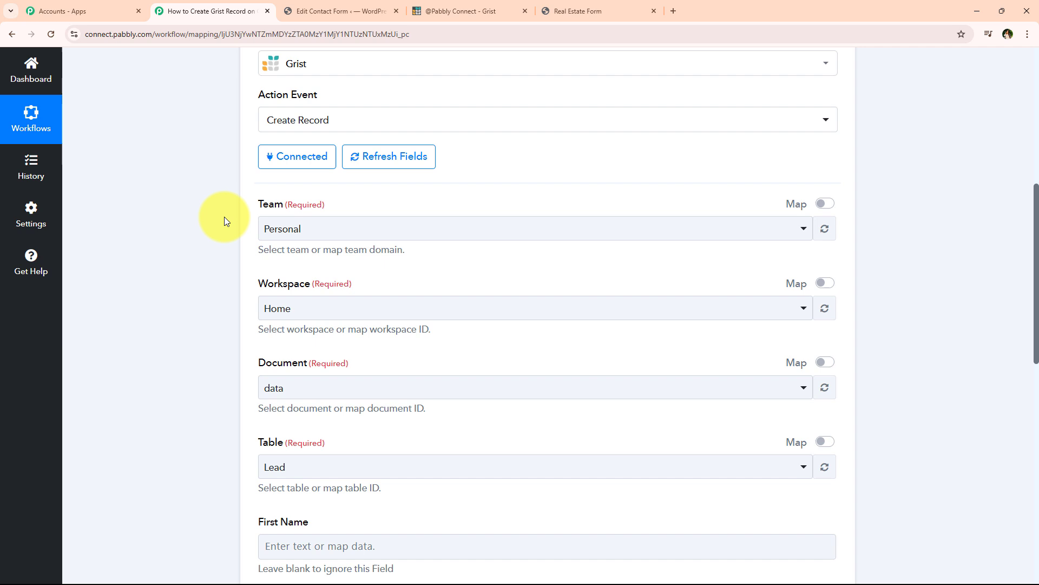
click(278, 229)
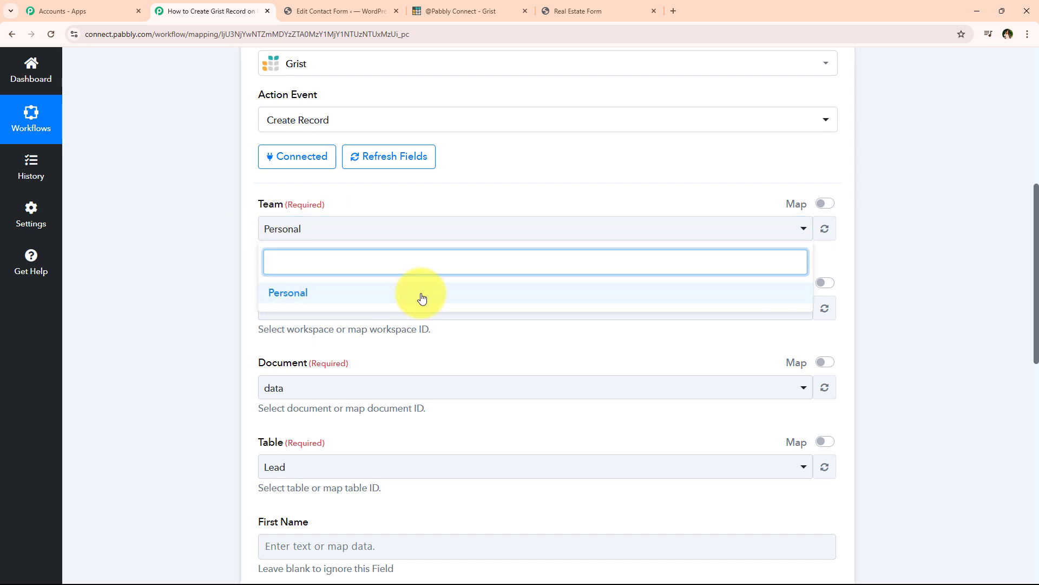
click(301, 295)
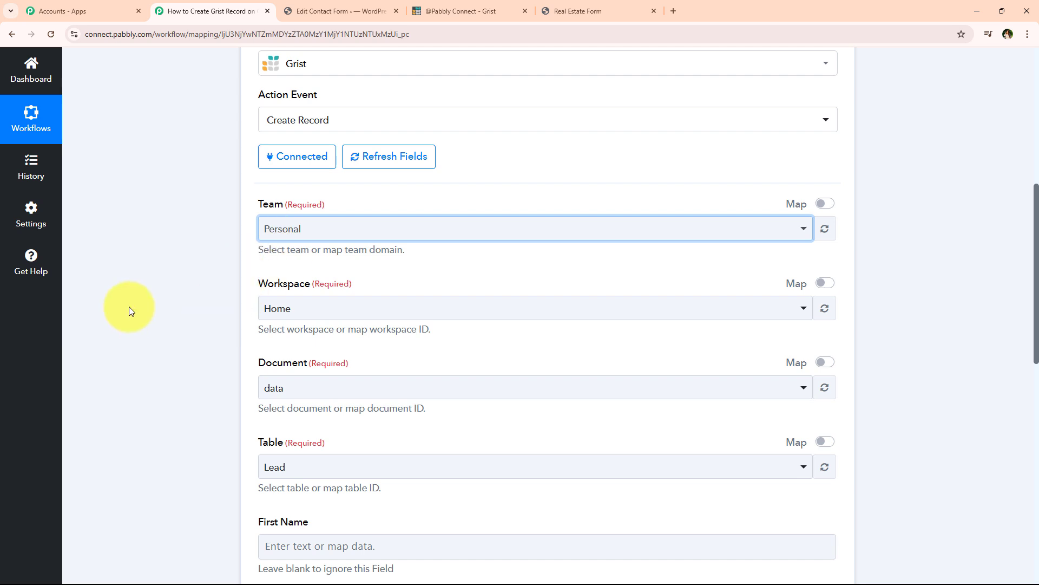
scroll(179, 327, down, 1)
click(271, 254)
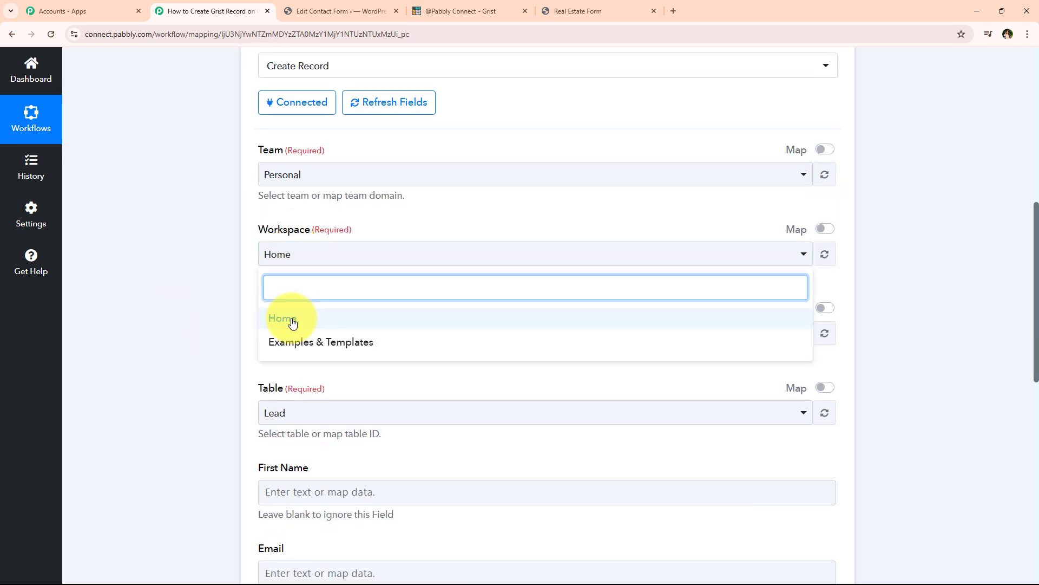
click(292, 323)
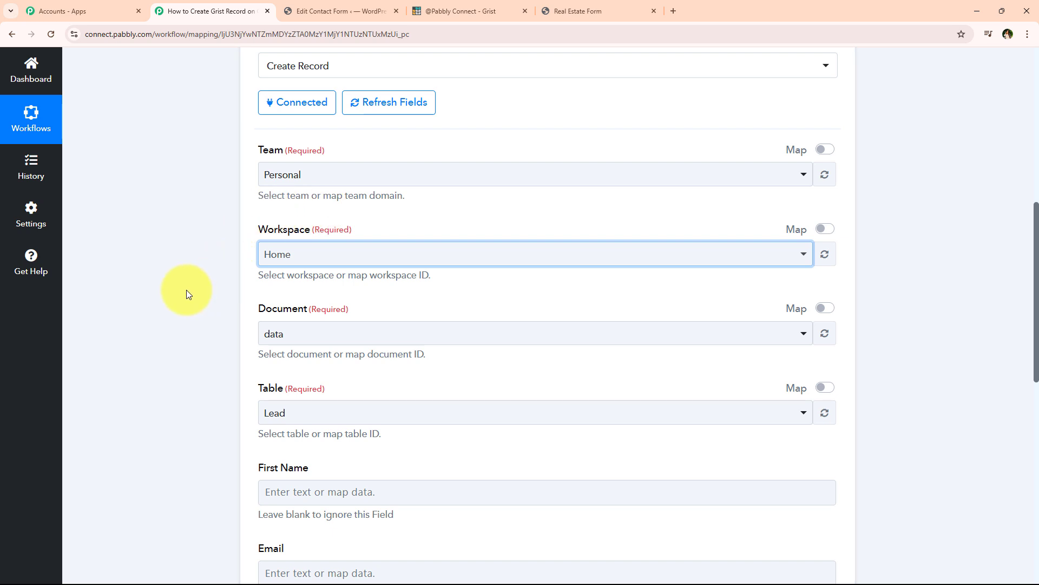
scroll(187, 294, down, 1)
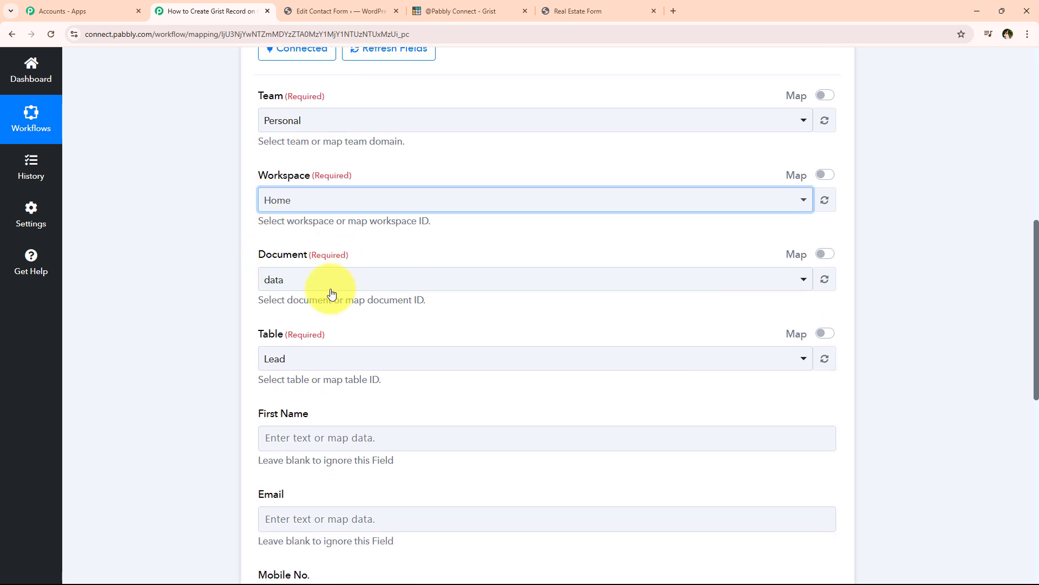
click(273, 280)
scroll(362, 460, down, 1)
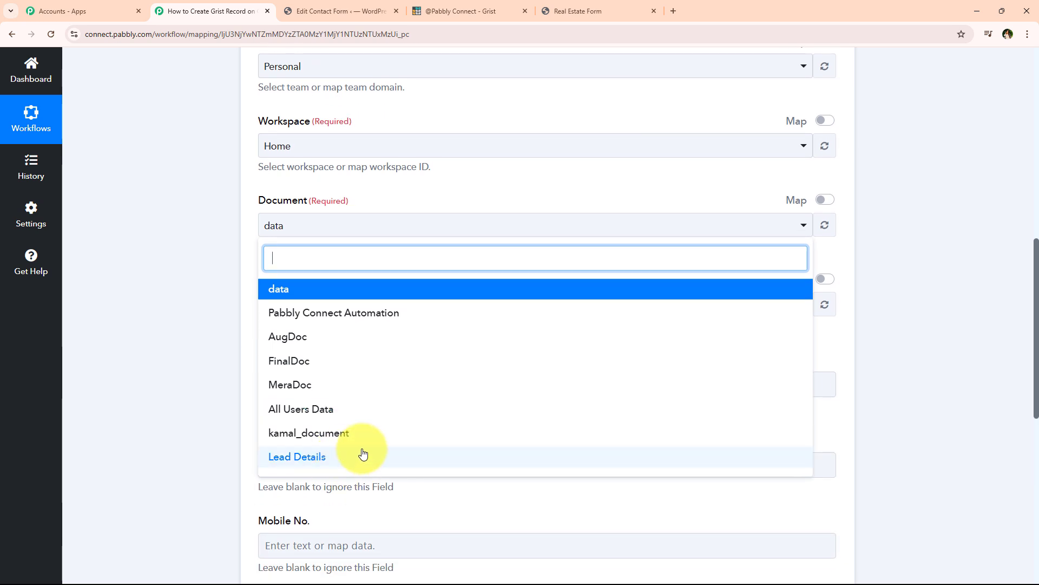
click(371, 468)
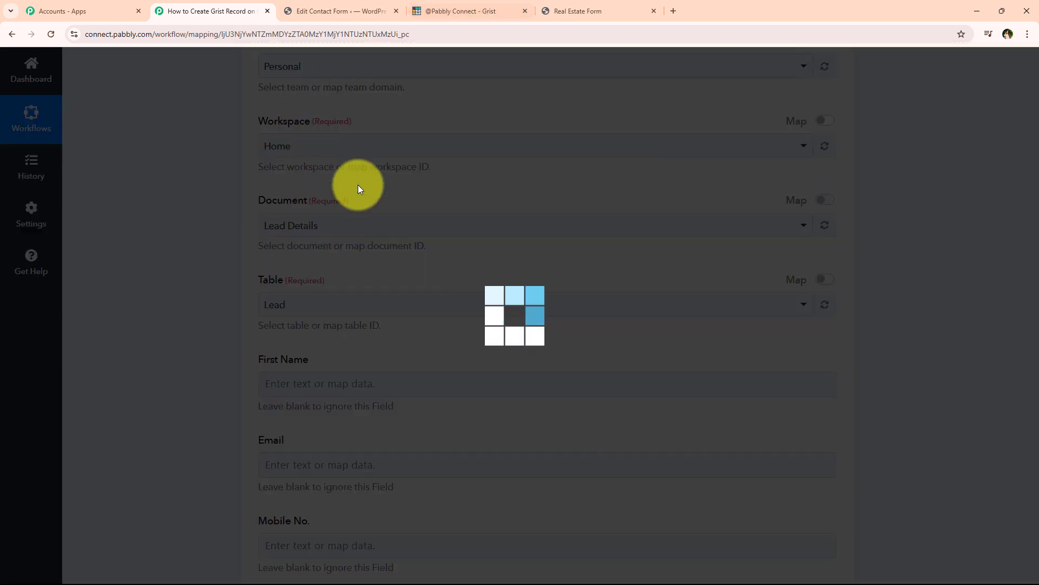
Open the Lead Details document in Grist to view Table1 and its columns.
click(468, 11)
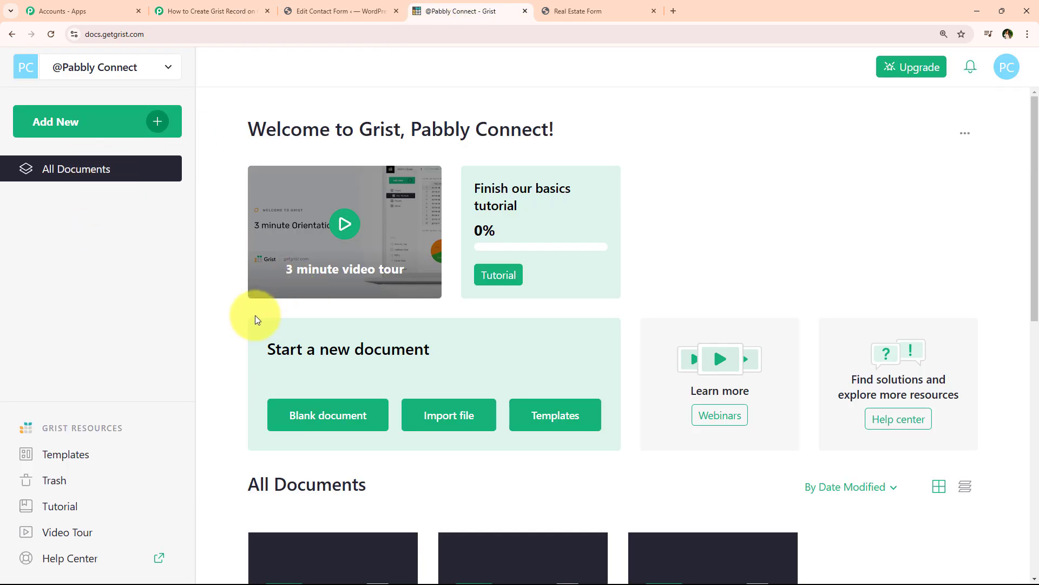
scroll(265, 281, down, 4)
scroll(264, 286, down, 2)
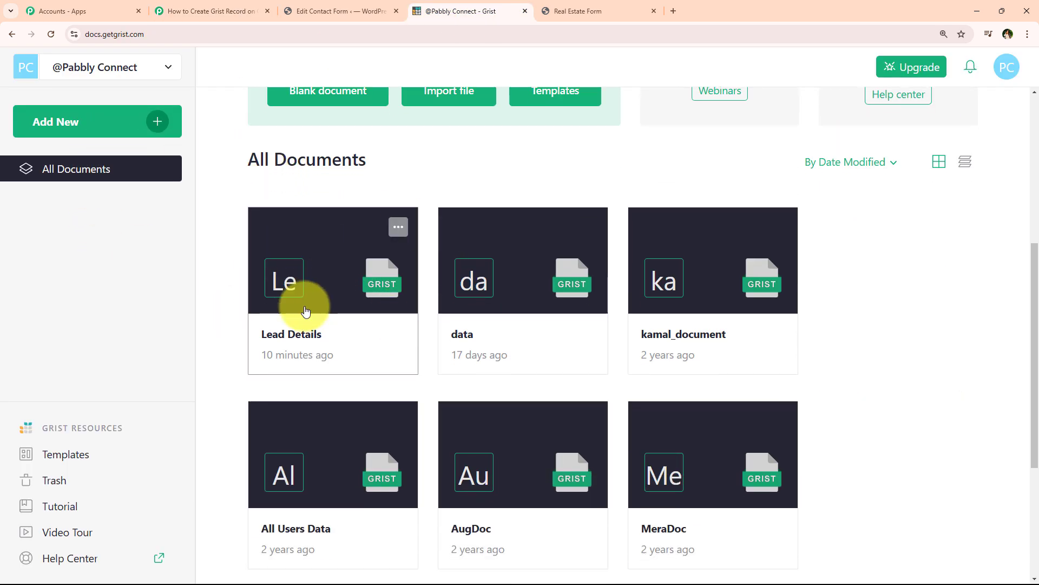
click(302, 306)
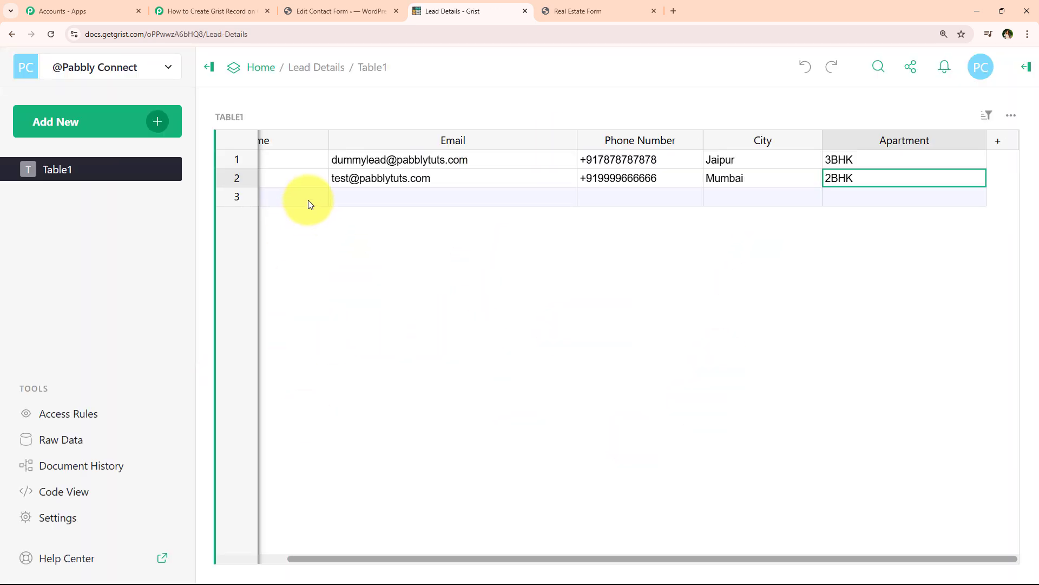
drag(766, 559, 638, 560)
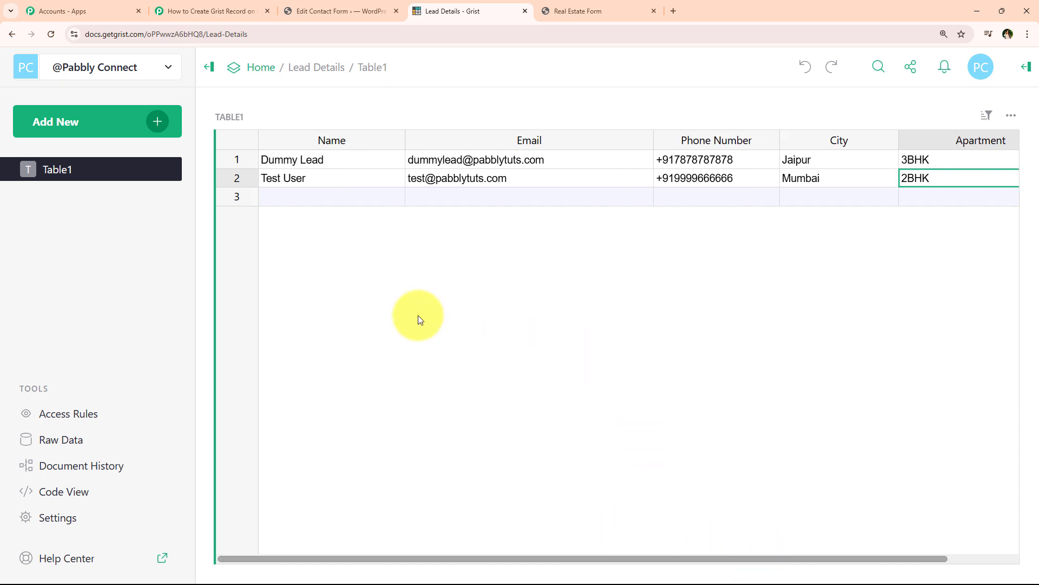
click(378, 204)
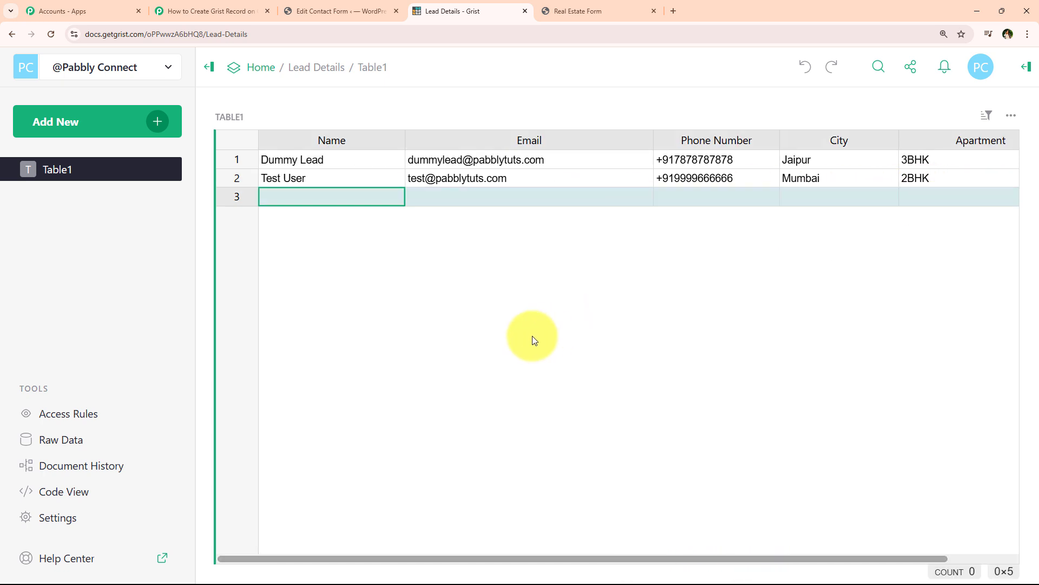
Select Lead Details as the document and Table1 as the table in the Grist step.
click(211, 11)
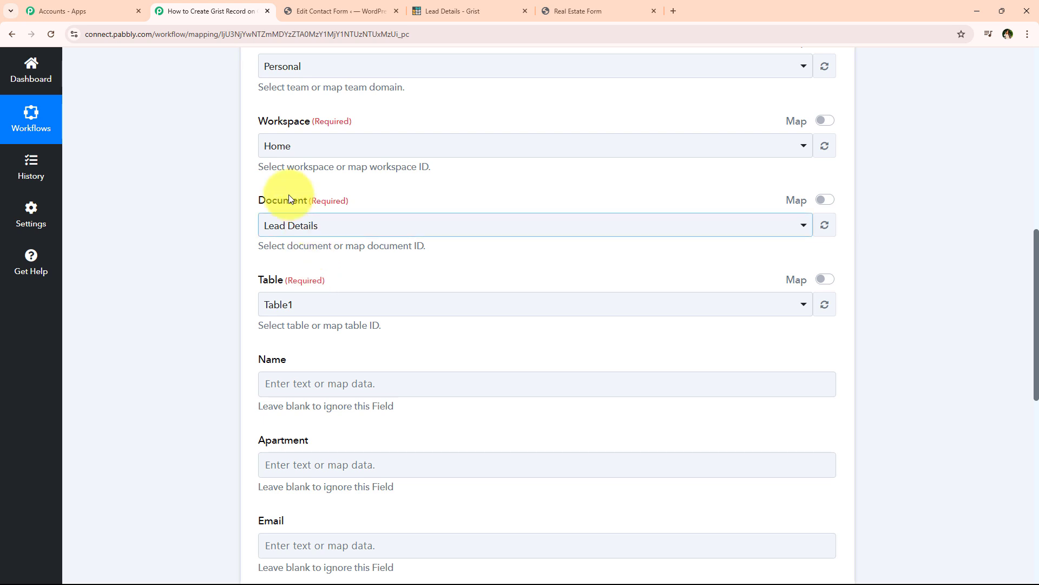
click(285, 224)
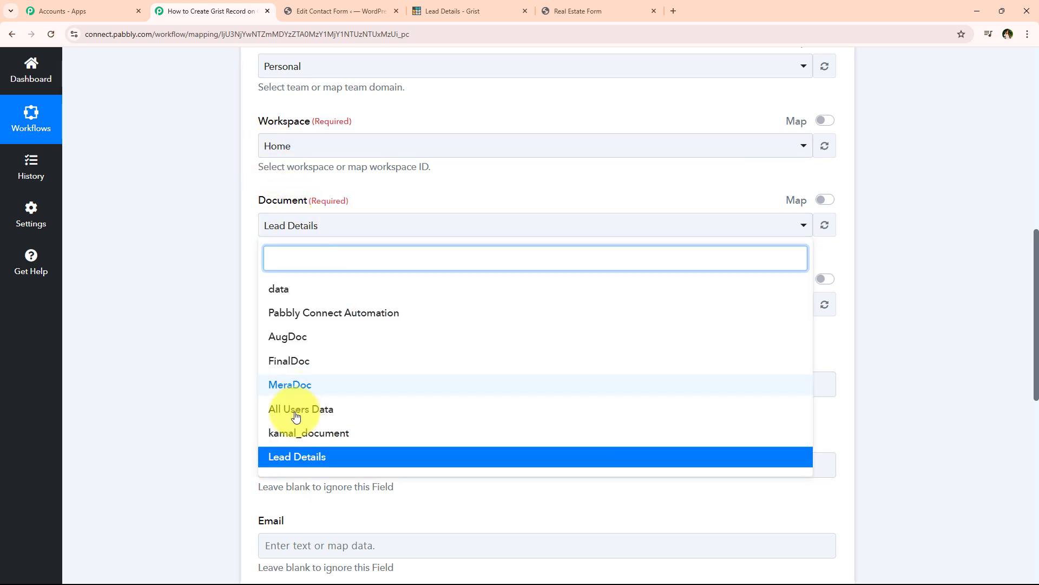
click(197, 330)
scroll(197, 331, down, 1)
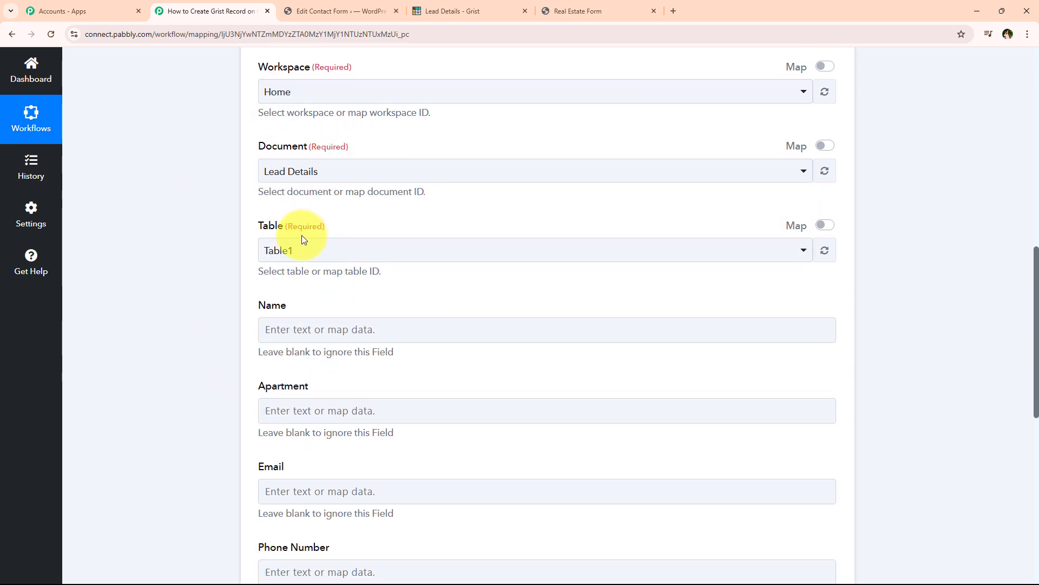
click(413, 11)
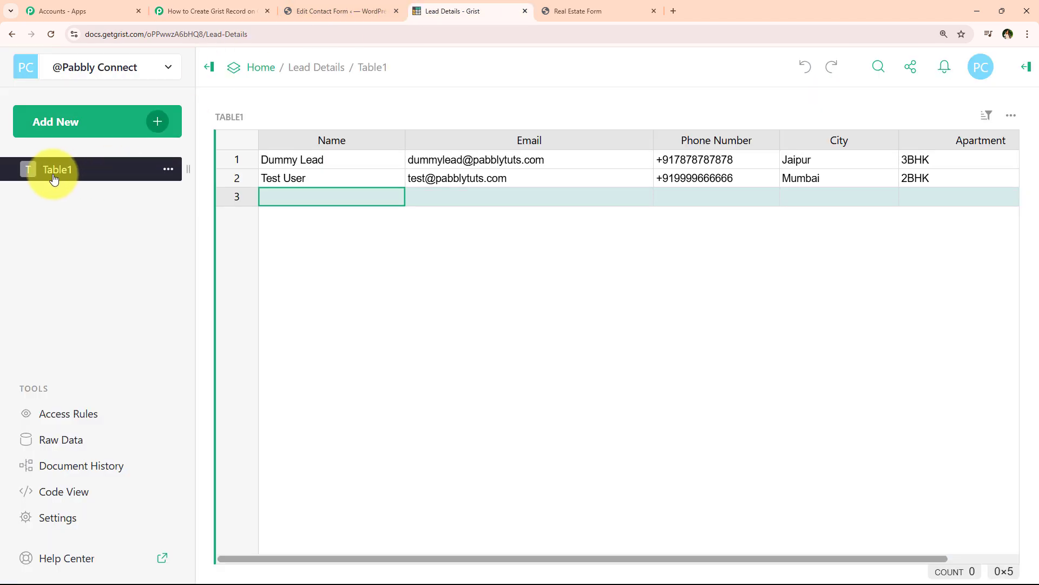
click(189, 12)
click(320, 251)
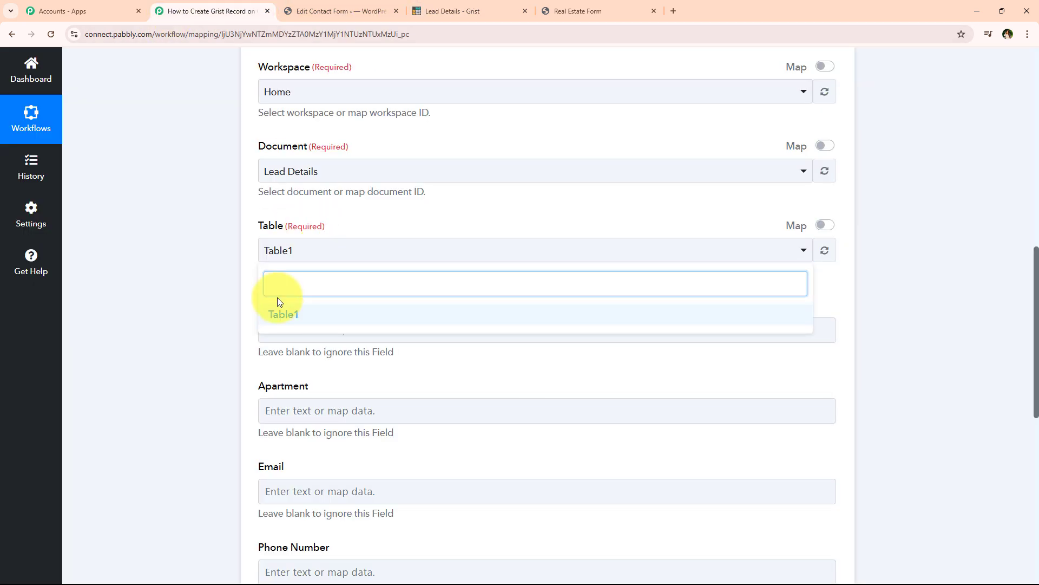
click(204, 276)
scroll(204, 276, down, 2)
scroll(203, 280, down, 1)
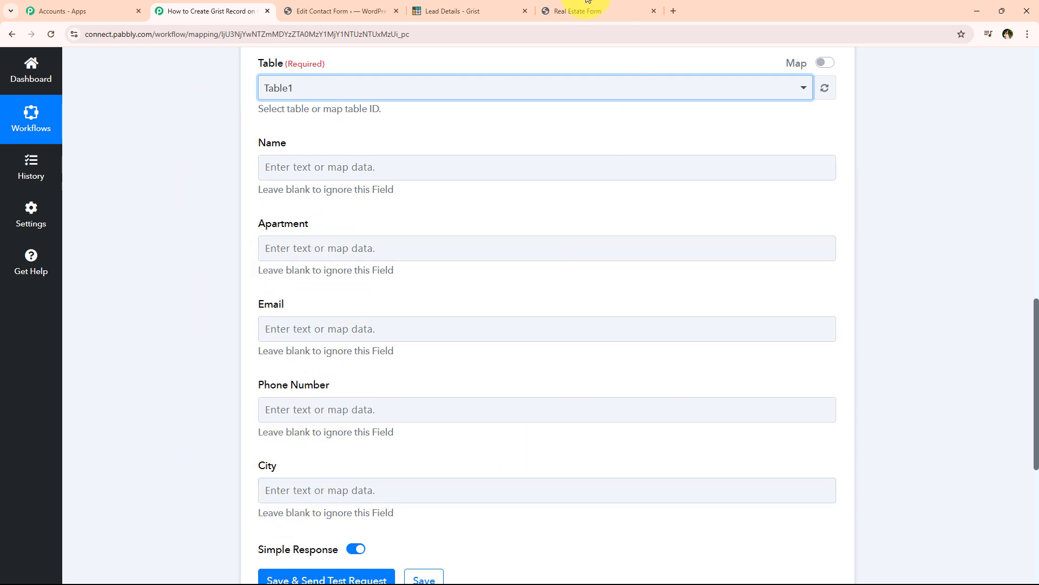
Compare the step's Name, Apartment, Email, Phone Number and City fields with Grist's Table1 columns.
drag(254, 148, 310, 457)
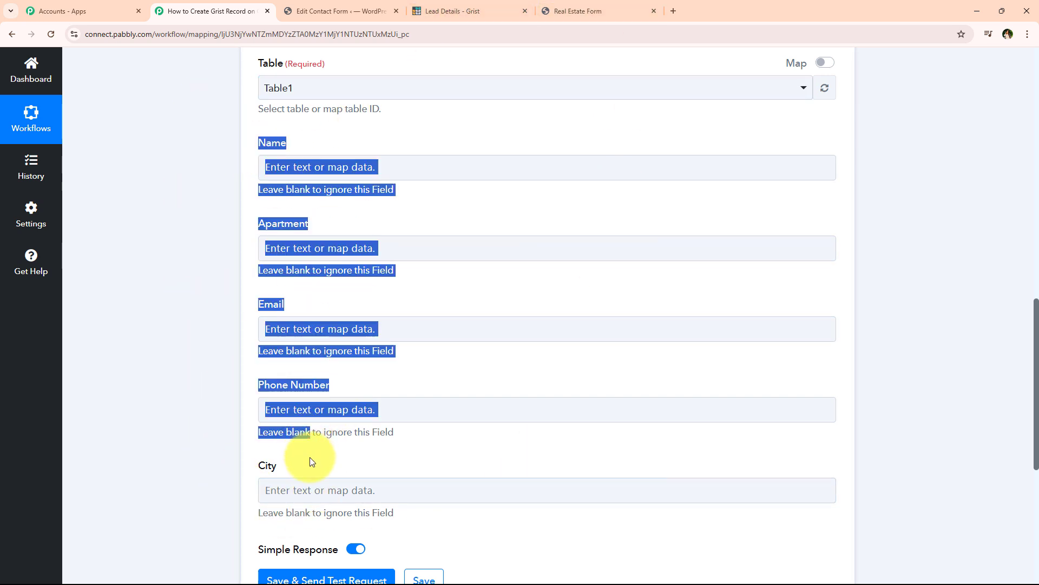
click(309, 457)
click(470, 10)
drag(348, 141, 931, 142)
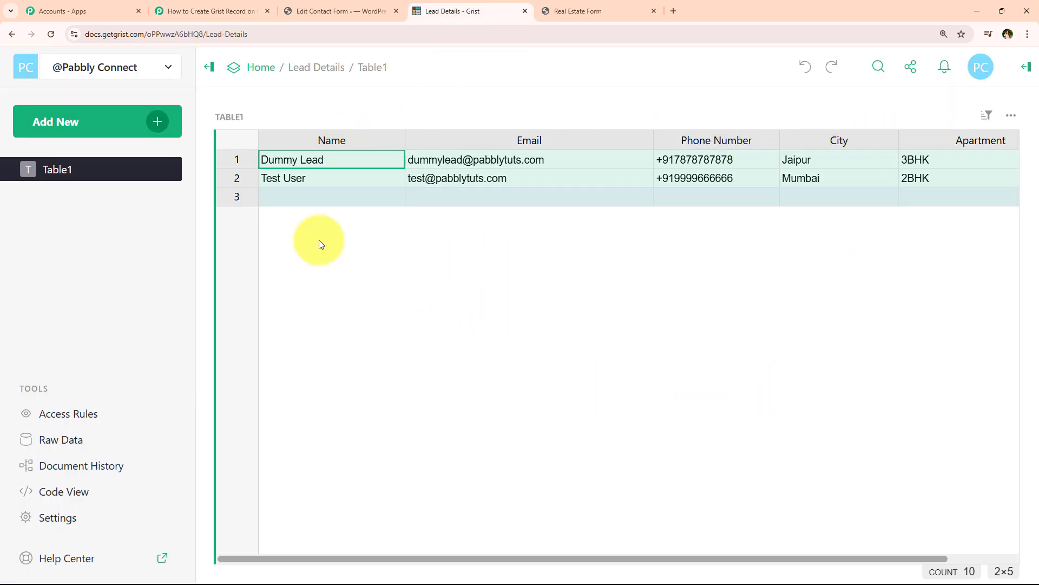
click(180, 10)
Bring up the Insert Data from Previous Step choices for the Name field.
click(272, 171)
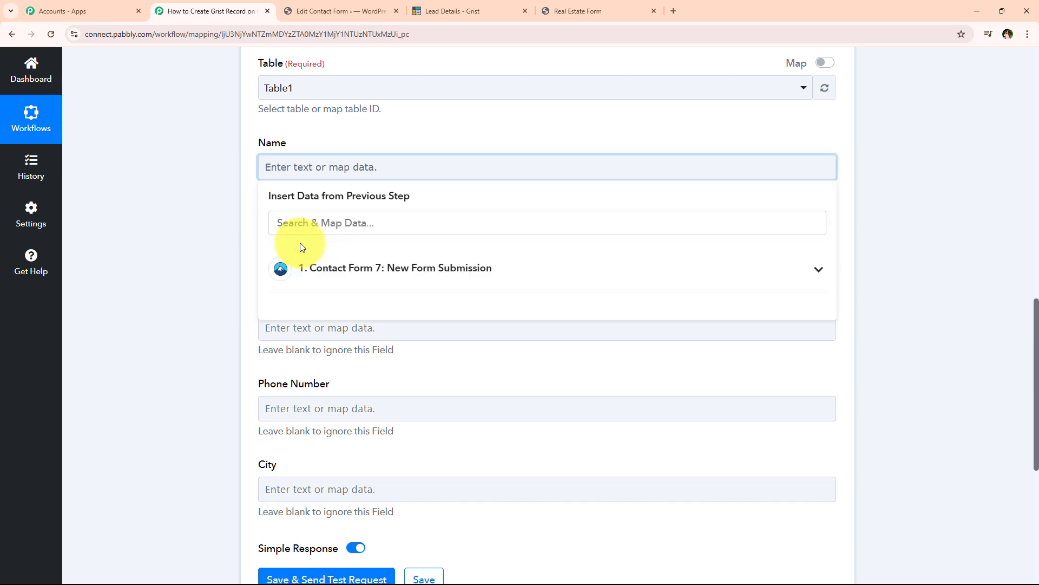
click(163, 223)
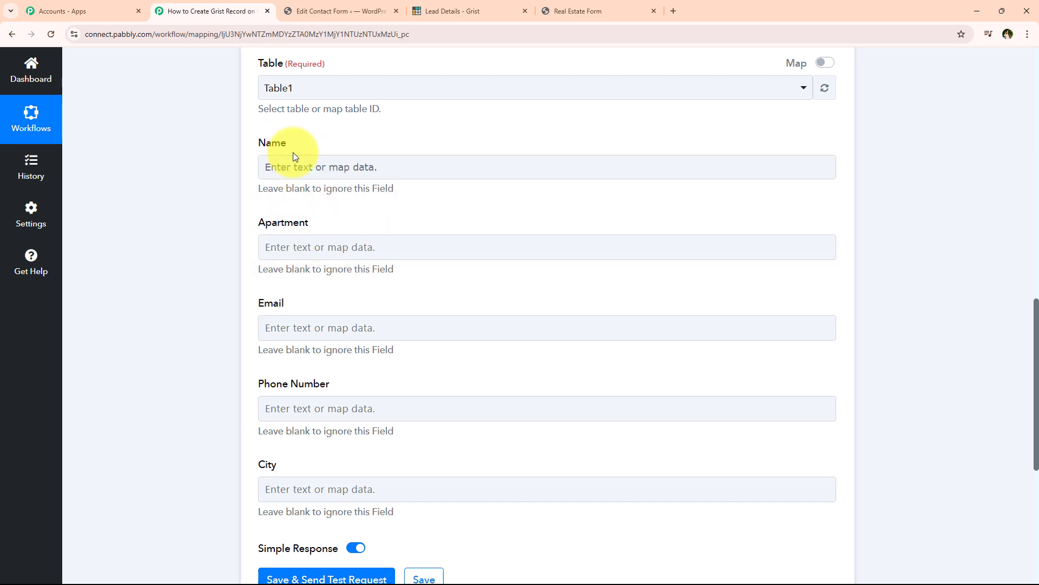
click(506, 9)
click(378, 192)
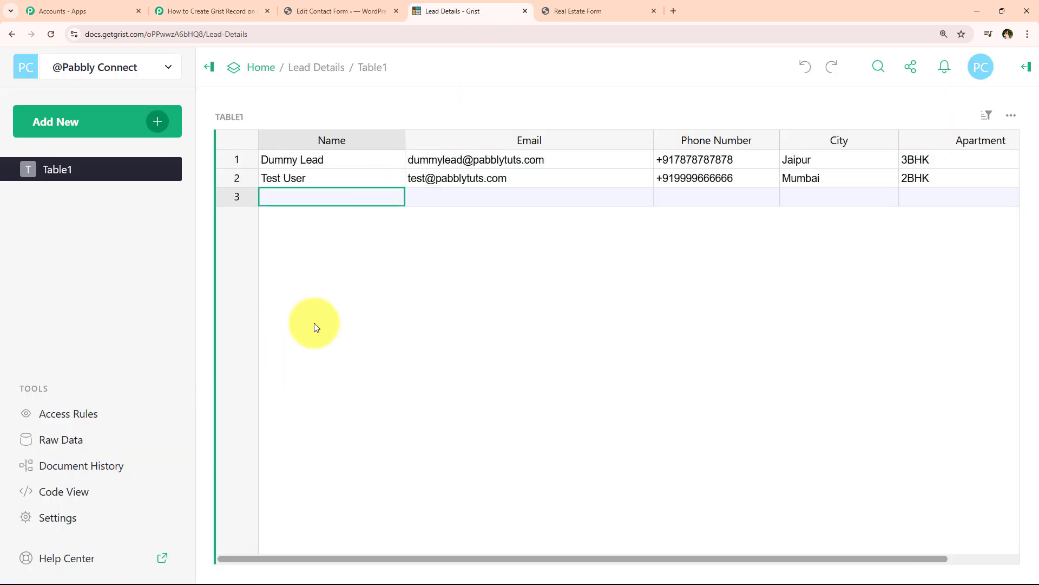
click(209, 11)
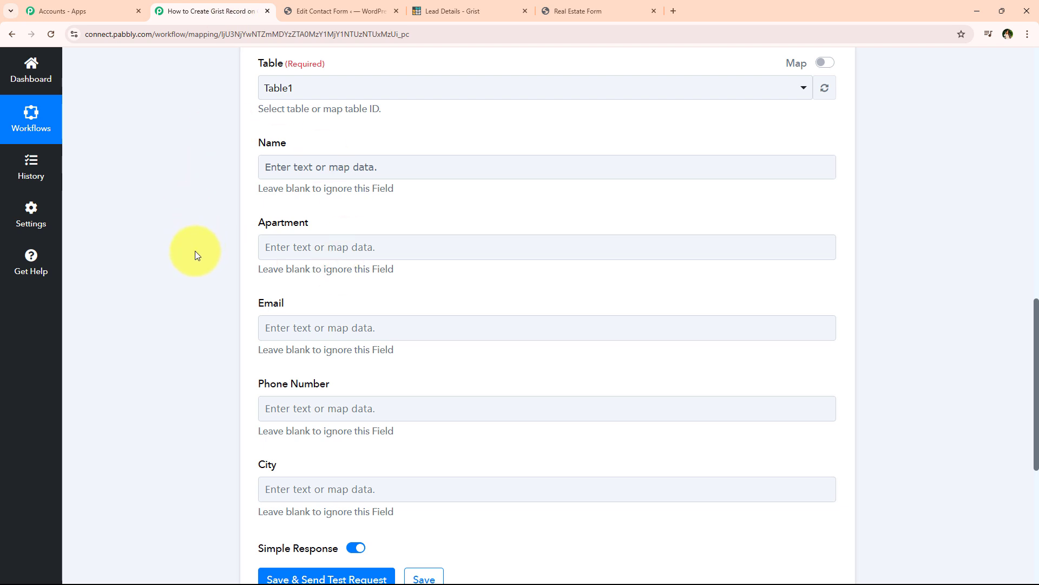
click(293, 175)
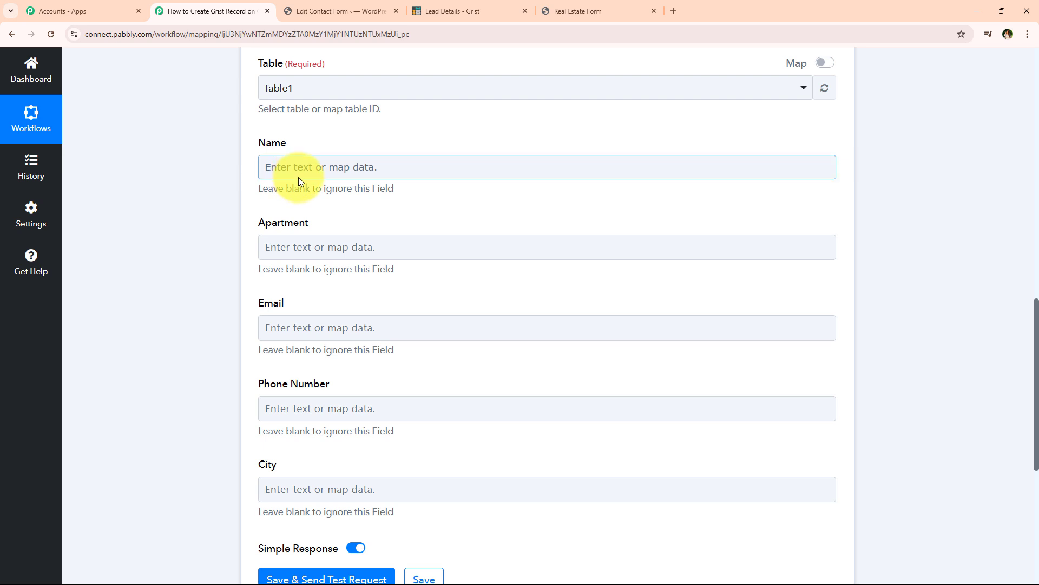
click(298, 177)
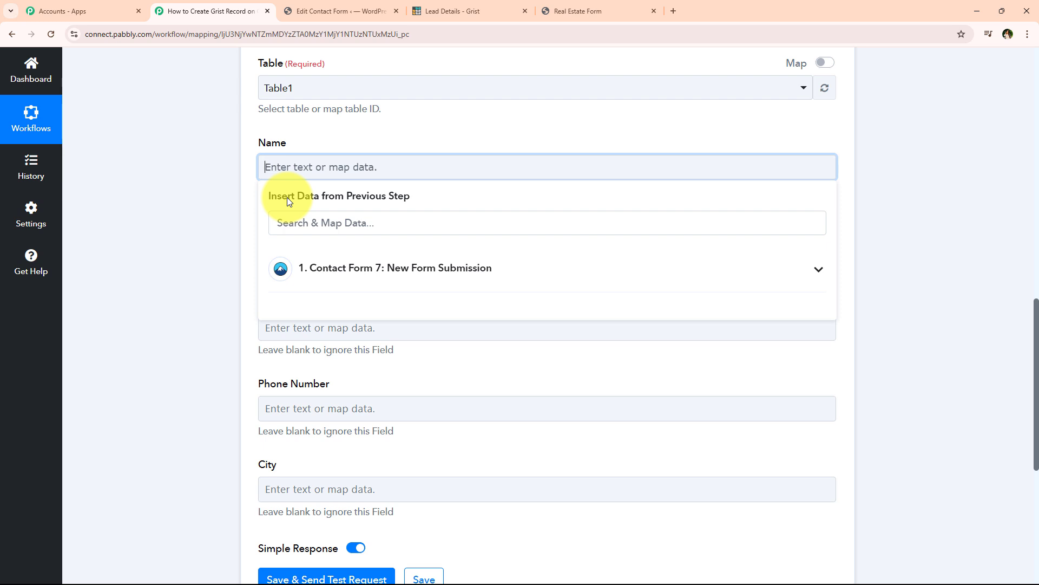
Type Demo Lead into Name, delete it again, and expand the Contact Form 7 submission fields.
click(412, 286)
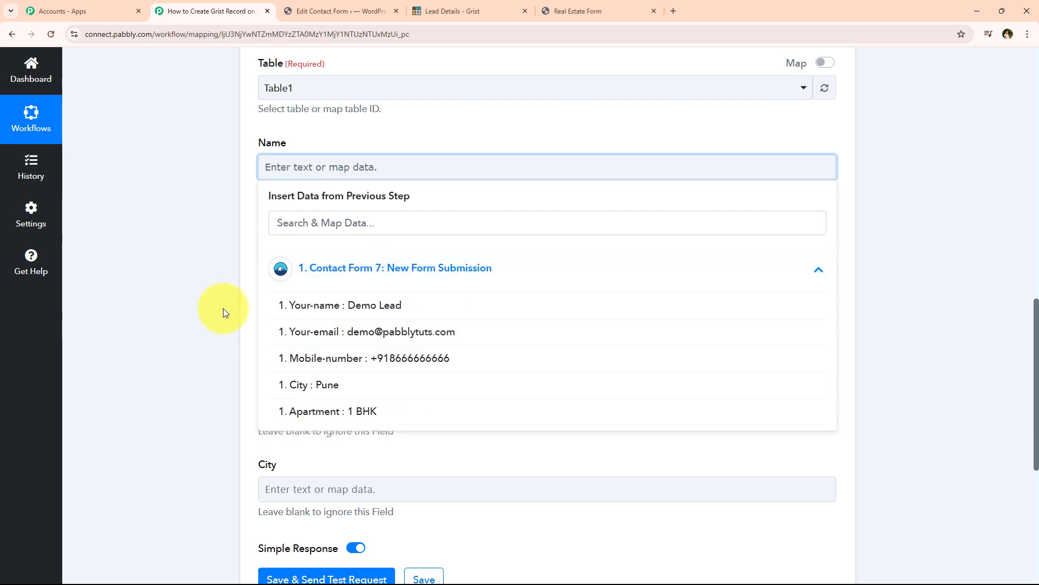
click(331, 285)
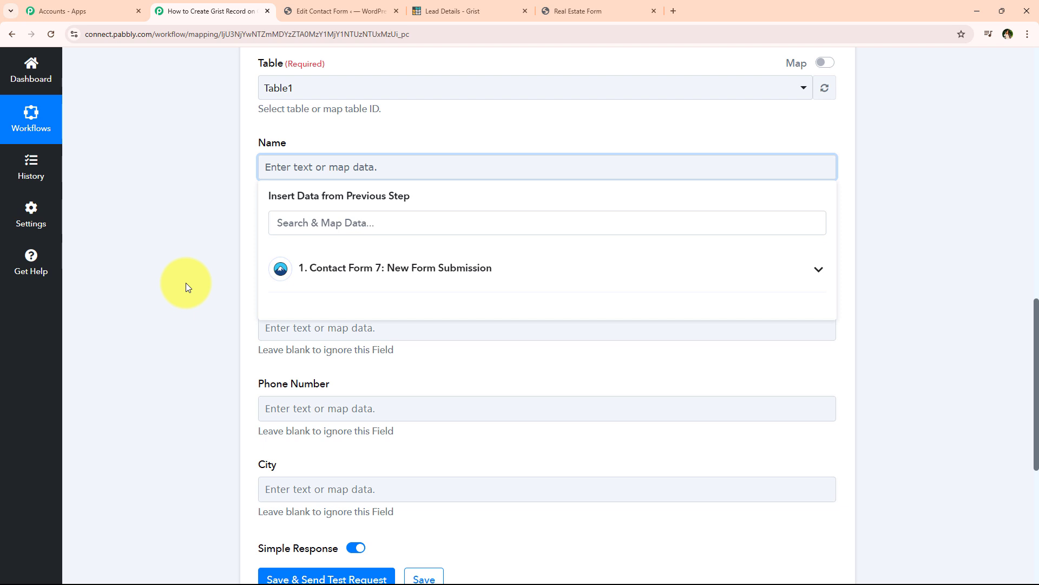
click(187, 283)
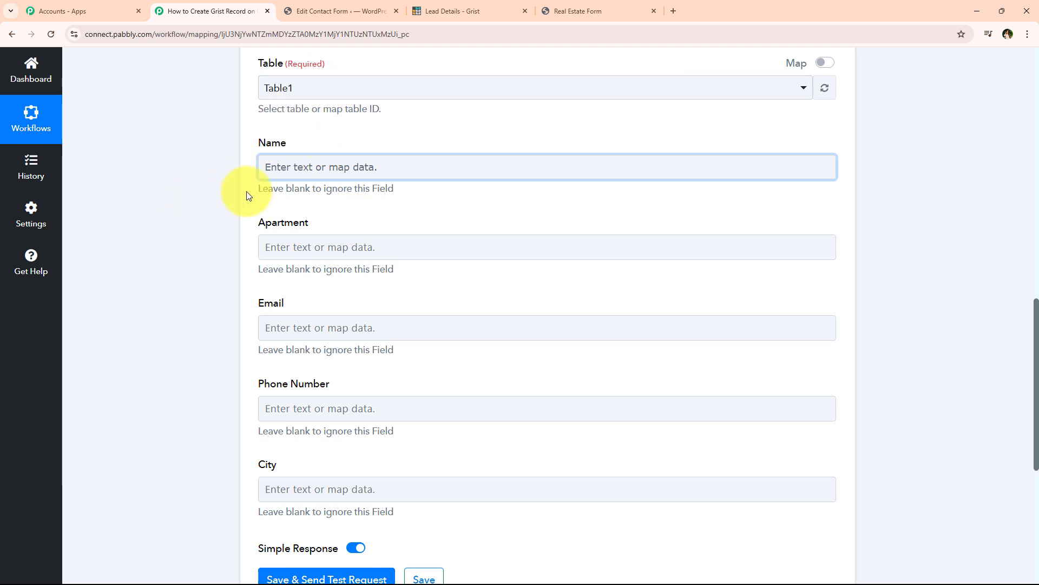
click(272, 166)
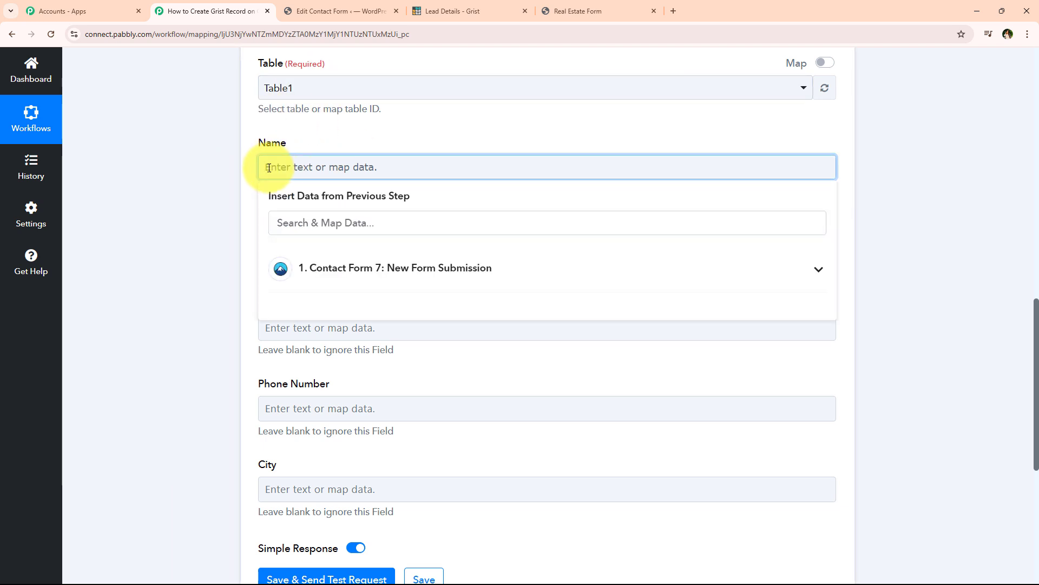
text(Demo)
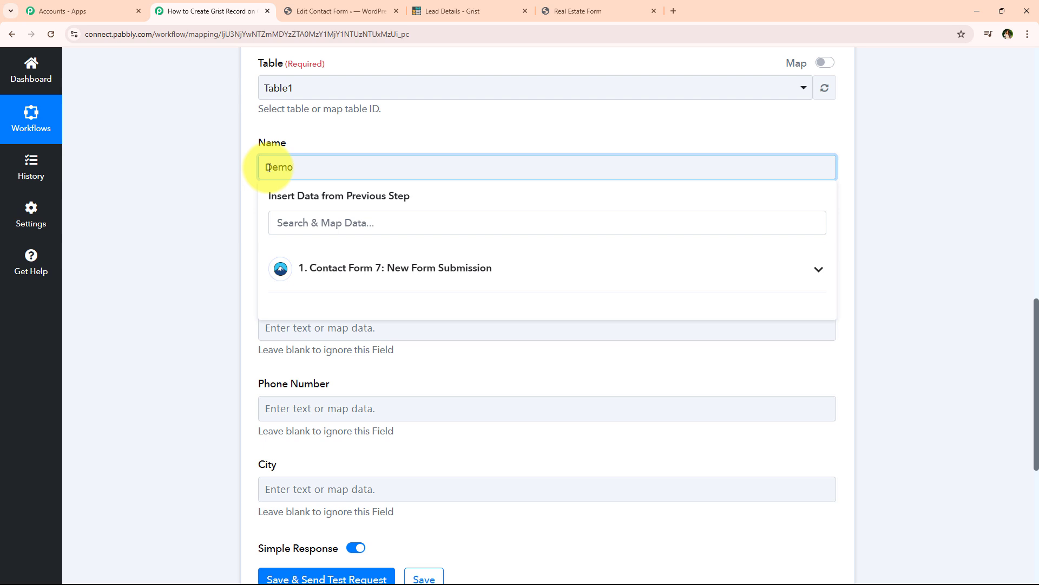
text( Lead)
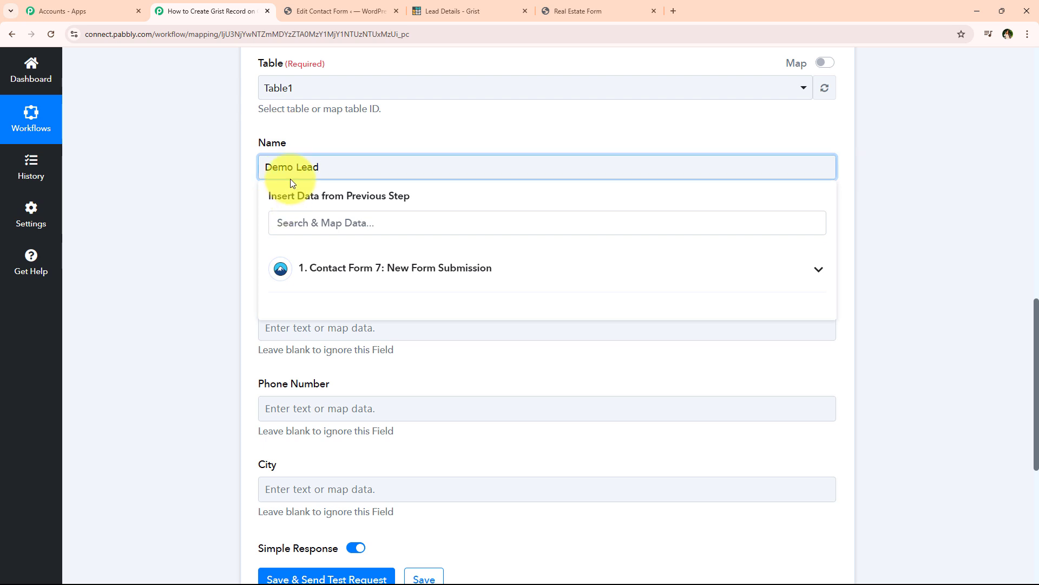
drag(390, 167, 250, 163)
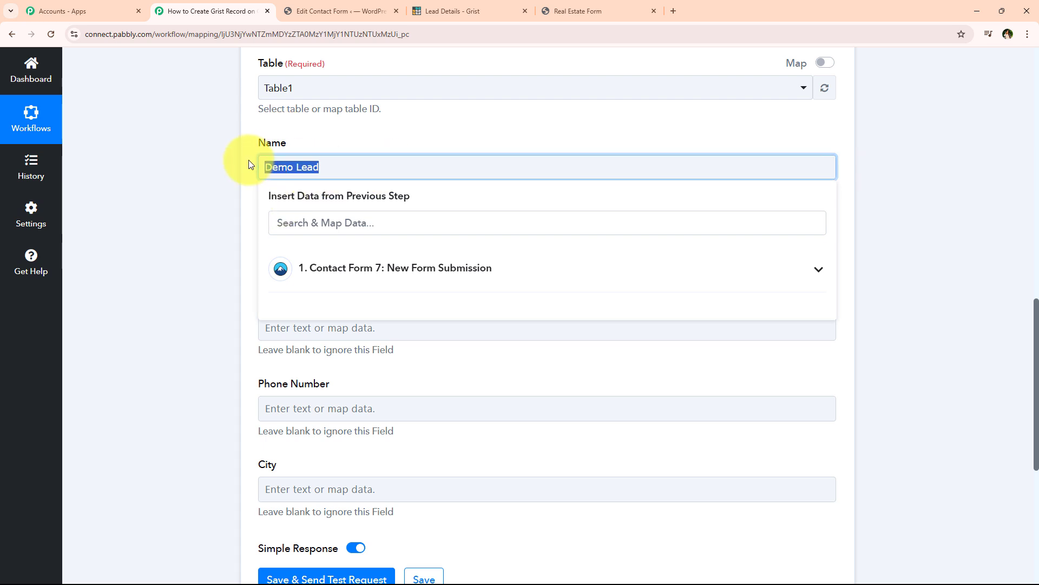
key(BackSpace)
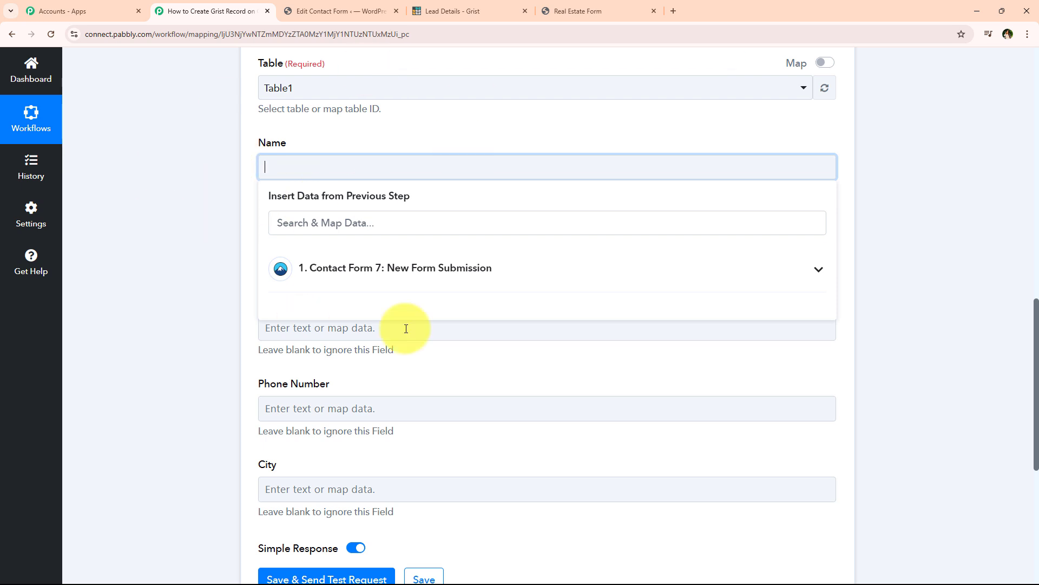
click(335, 274)
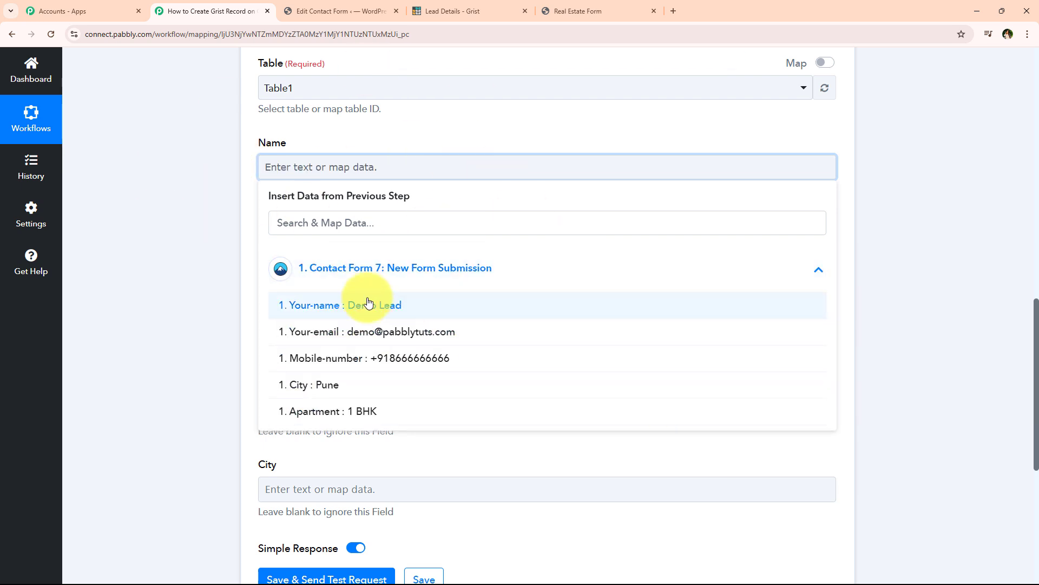
Map the submitted Your-name into Name and Apartment into Apartment.
click(439, 304)
click(224, 181)
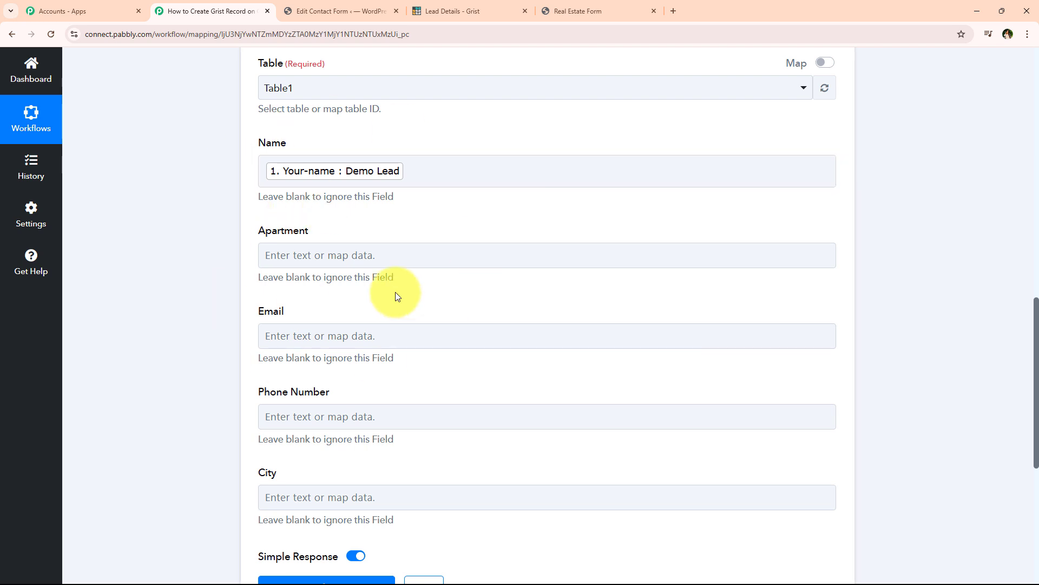
click(366, 255)
click(325, 308)
text(ap)
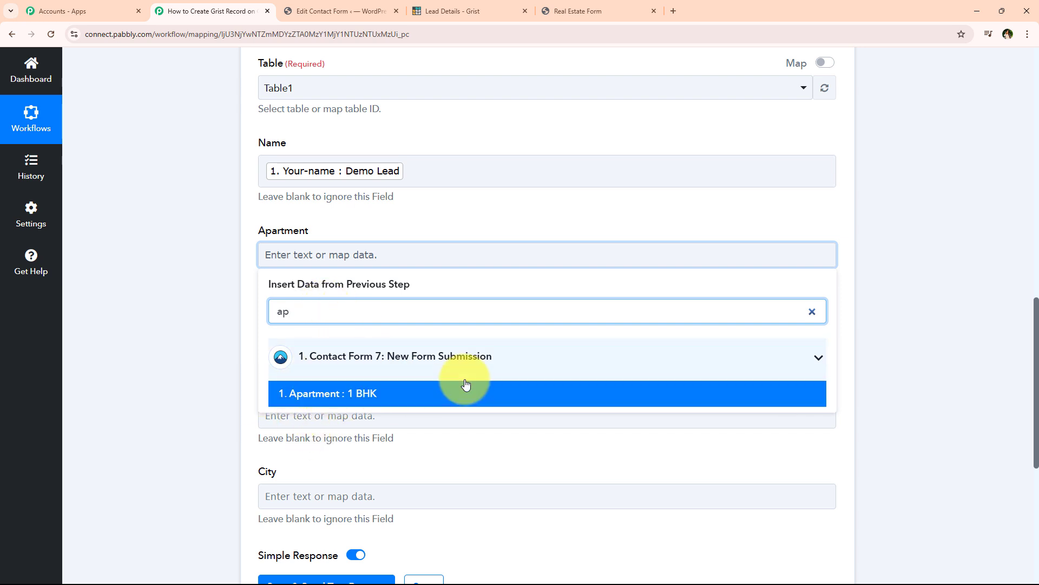
click(449, 357)
click(242, 256)
click(324, 257)
click(335, 362)
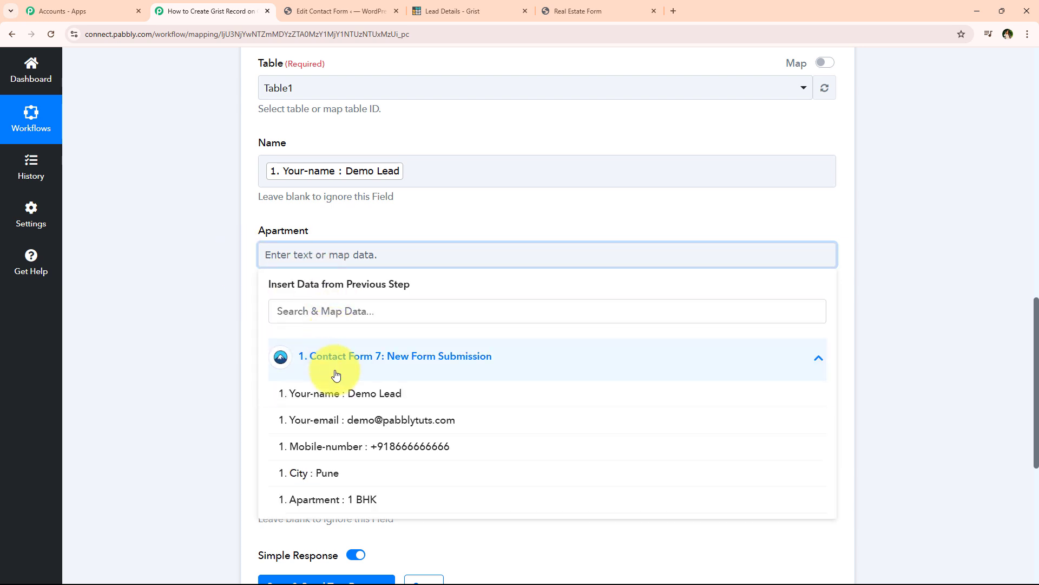
click(383, 501)
scroll(320, 271, down, 2)
Map Your-email into Email, Mobile-number into Phone Number and City into City.
click(376, 233)
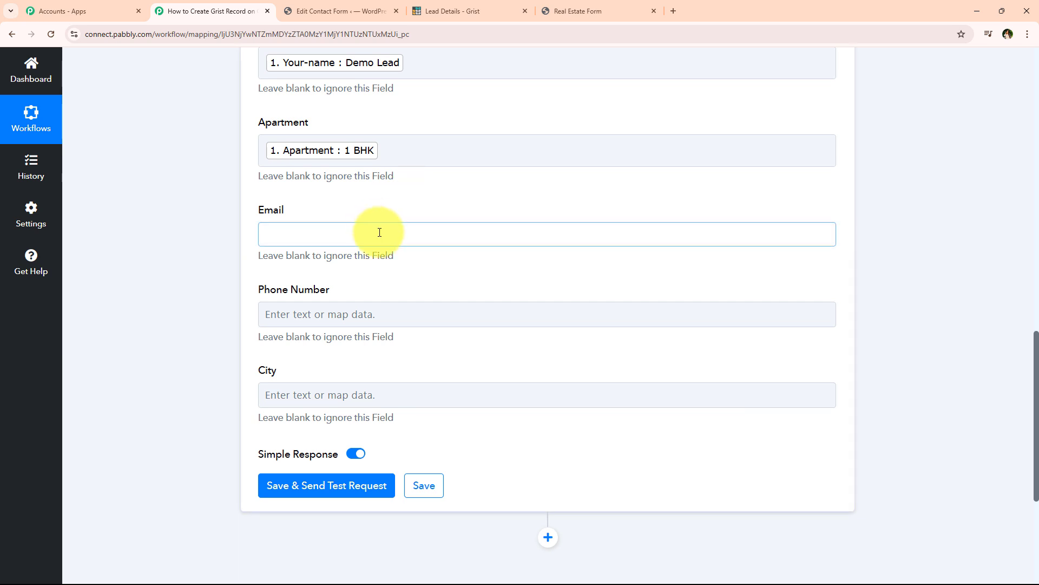
click(373, 399)
click(314, 322)
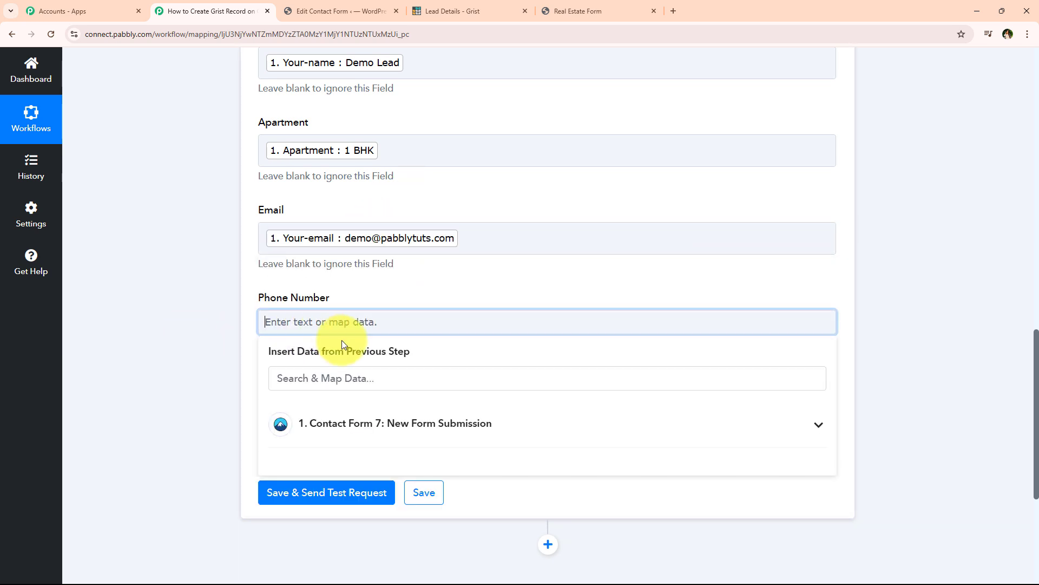
scroll(396, 357, down, 2)
click(390, 318)
click(382, 408)
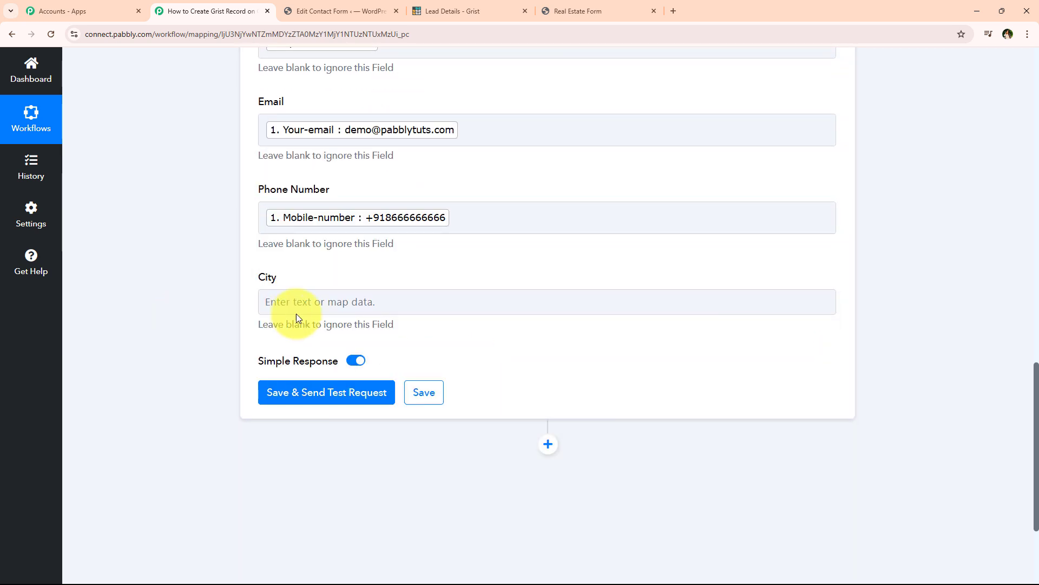
click(418, 297)
click(349, 400)
click(378, 528)
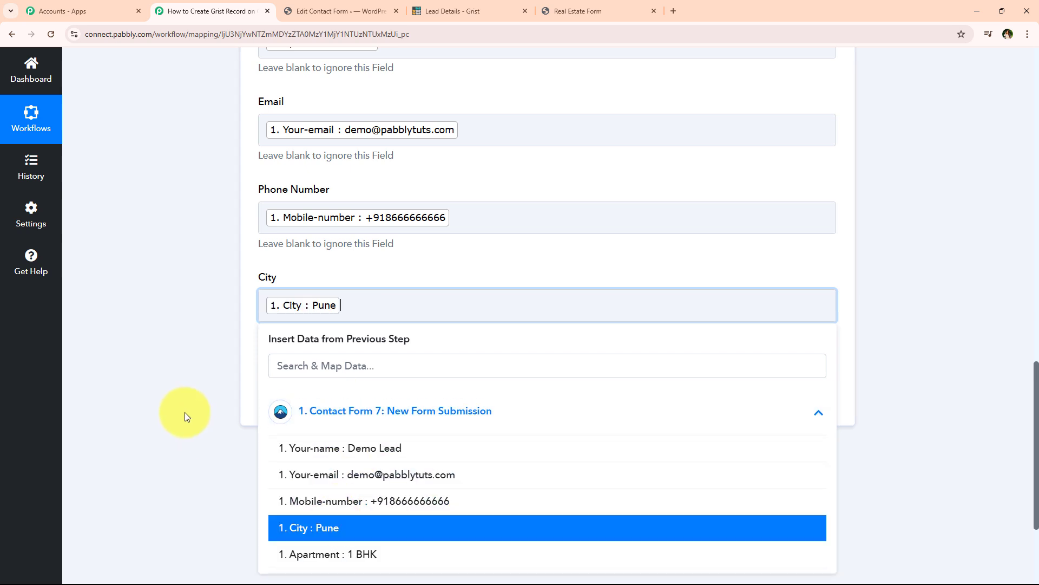
click(187, 393)
scroll(252, 97, up, 4)
scroll(252, 179, down, 8)
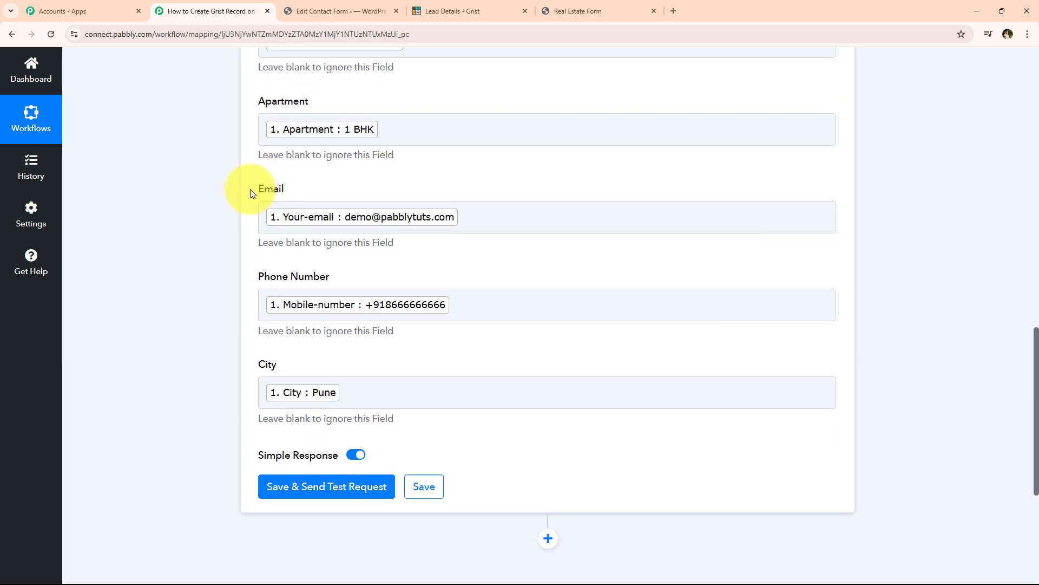
Save and send a test request to Grist, then check the Lead Details sheet.
click(304, 237)
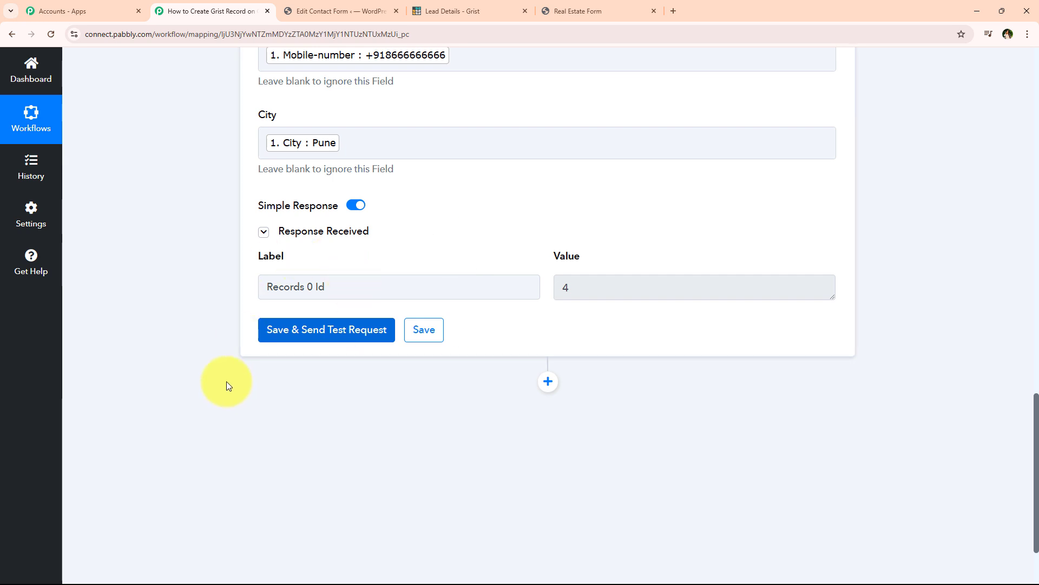
scroll(228, 231, up, 5)
scroll(229, 231, up, 8)
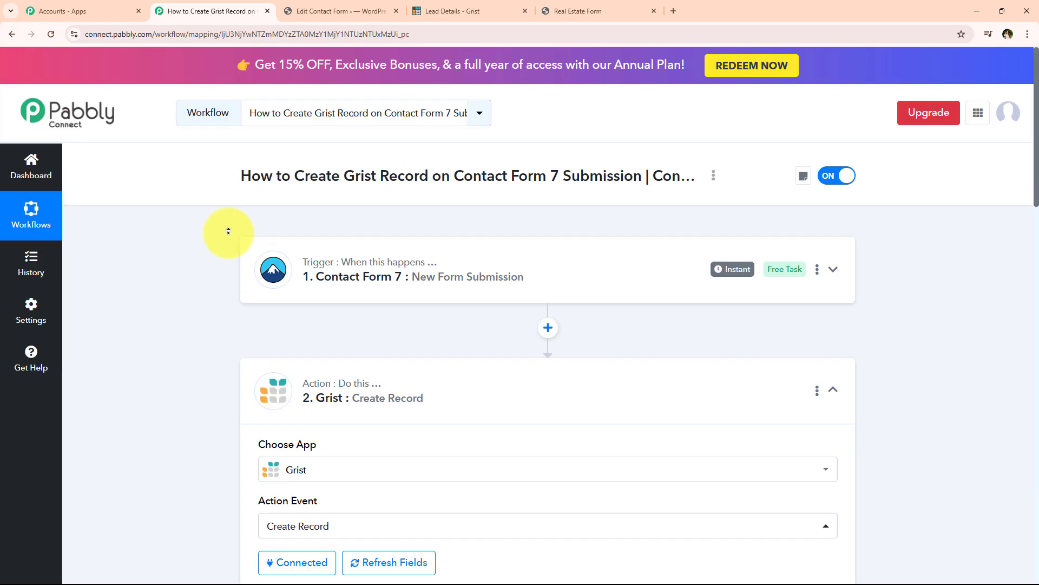
click(422, 362)
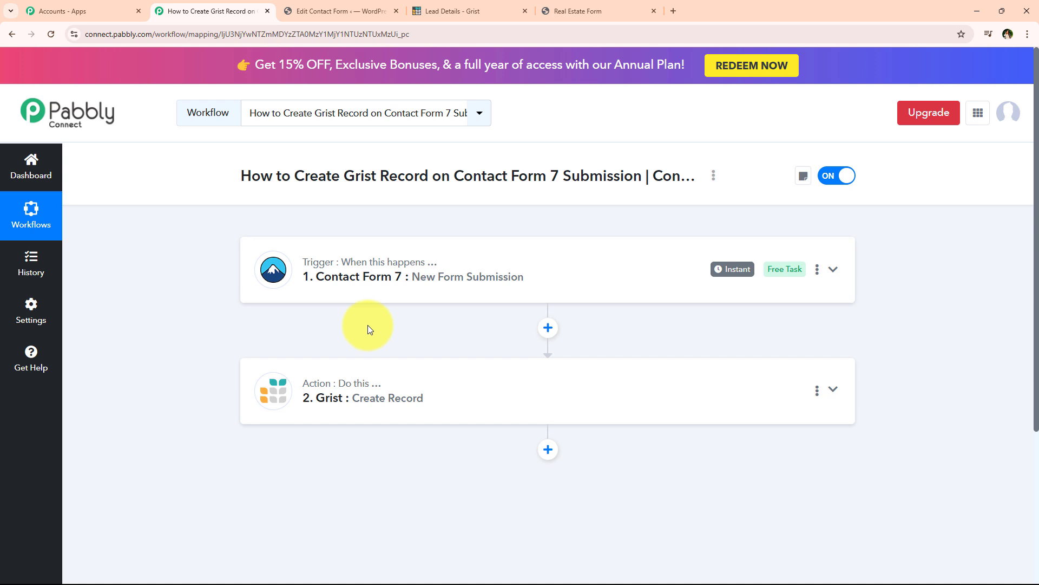
click(444, 11)
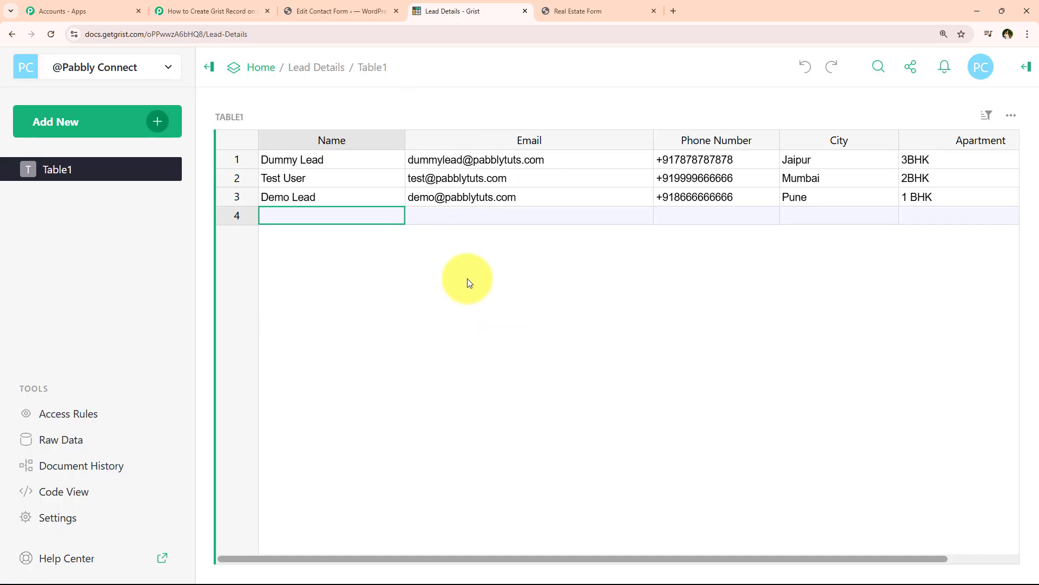
Check row 3 of Table1: Demo Lead's name, email, phone, city Pune and Apartment 1 BHK.
click(307, 196)
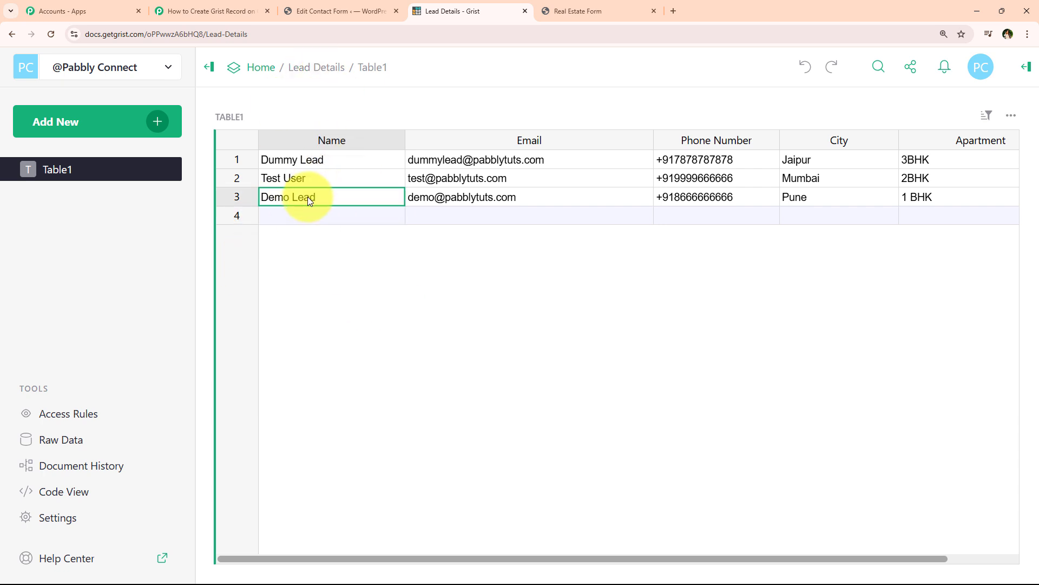
click(475, 196)
click(733, 197)
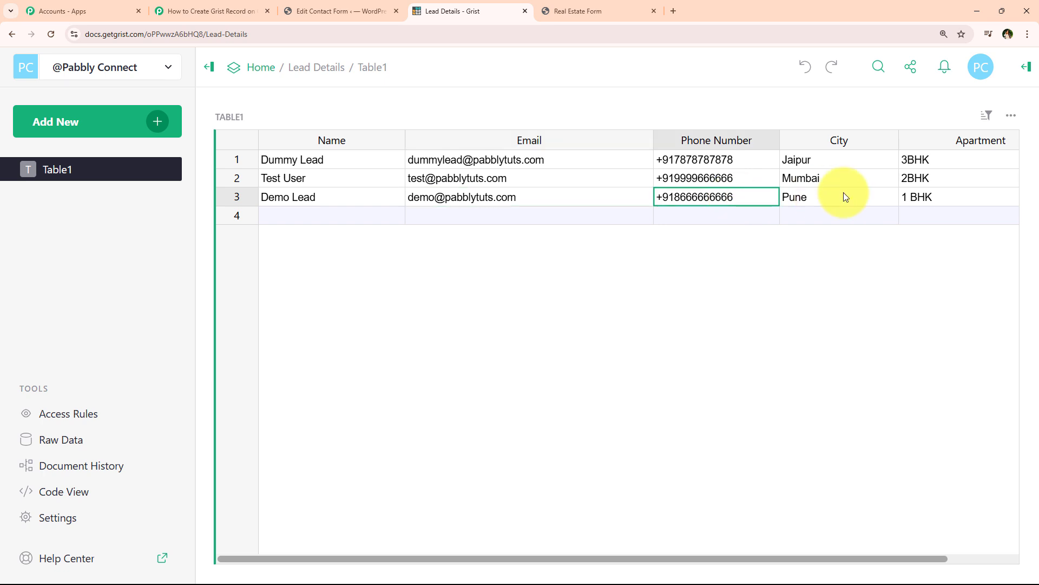
click(845, 196)
click(945, 203)
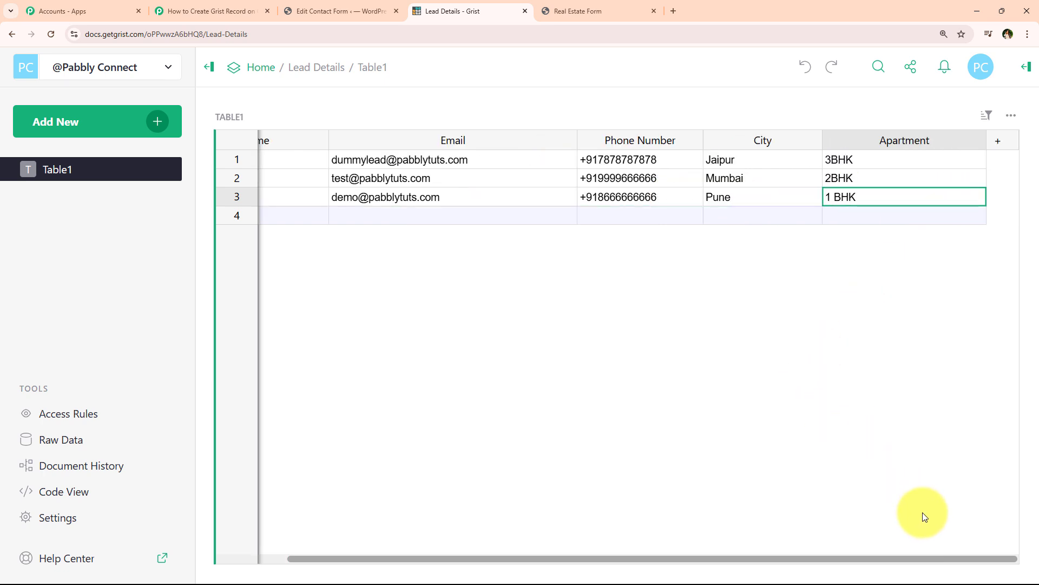
drag(945, 560, 615, 413)
Go back to the Pabbly Connect workflow after a brief look at the Grist sheet.
click(211, 11)
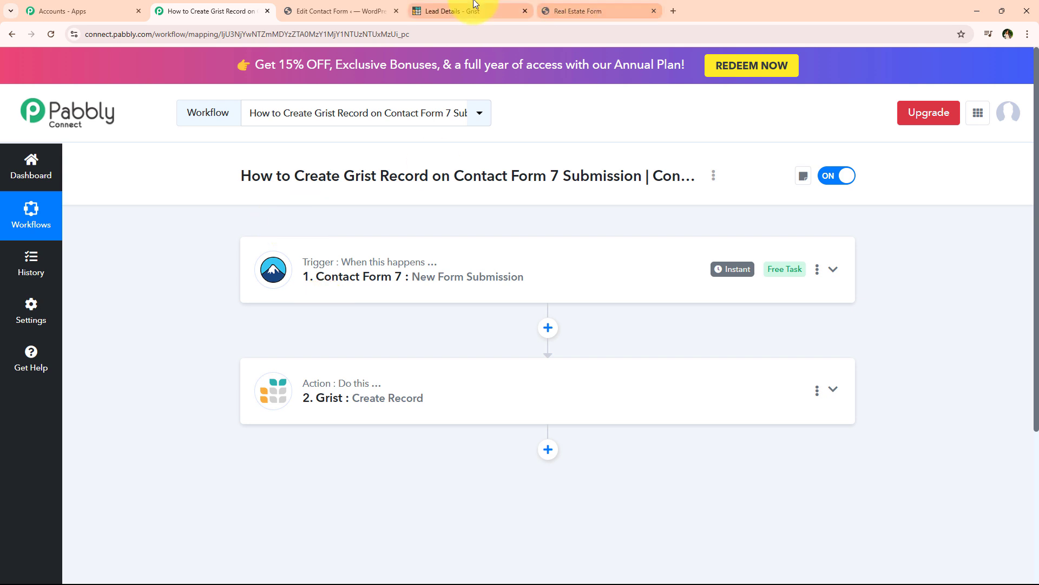
click(451, 11)
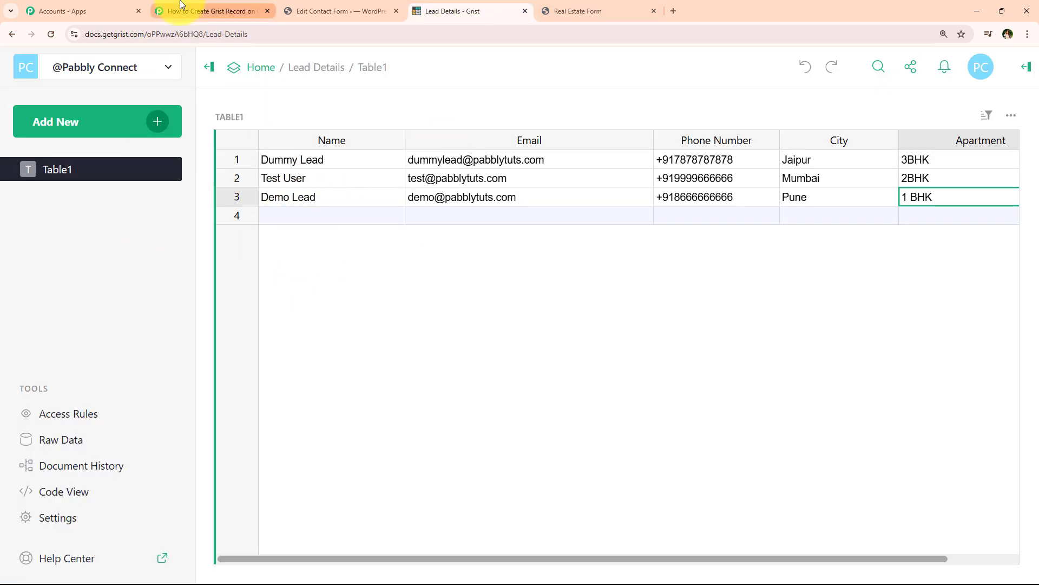
click(209, 10)
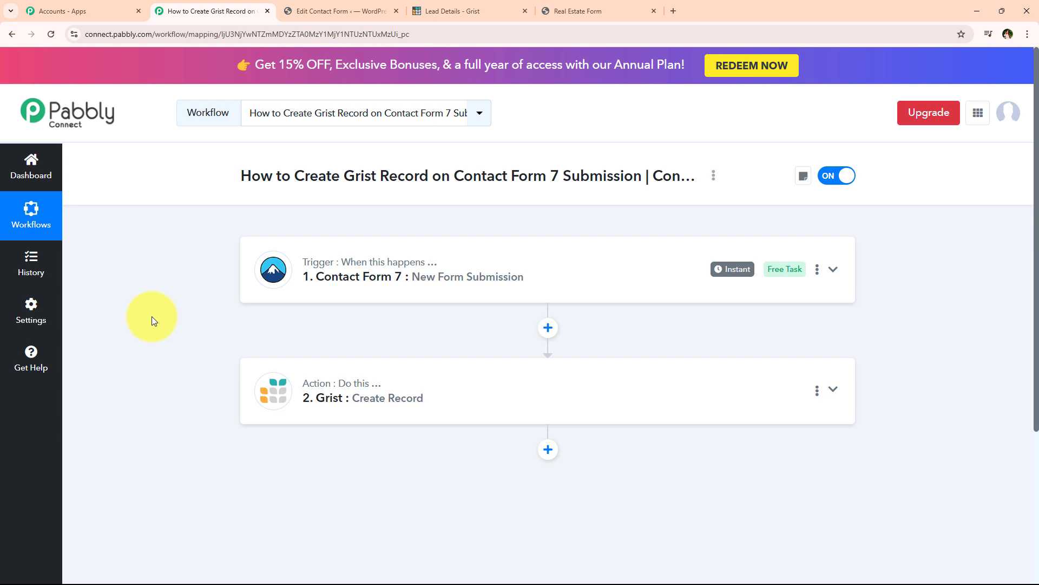